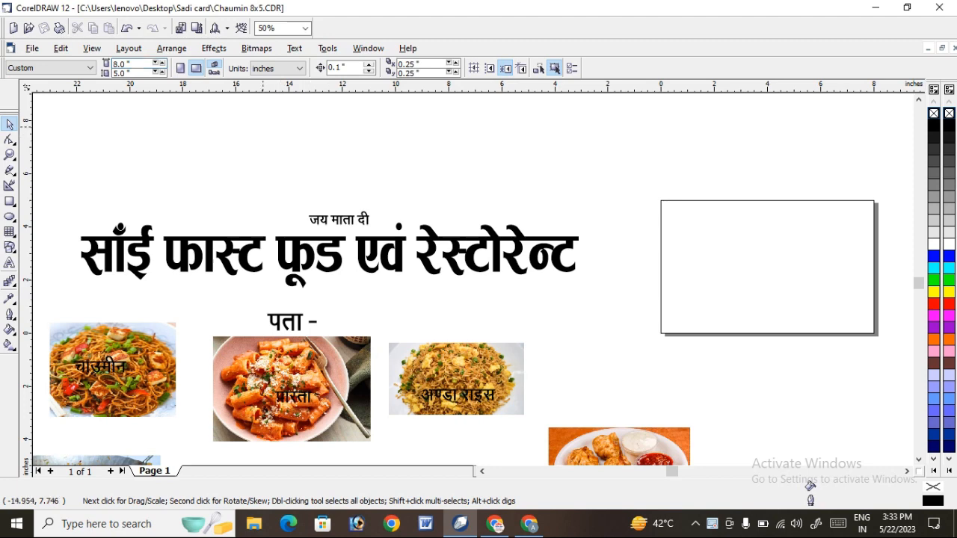
Switch the document units to feet and back to inches.
click(279, 69)
click(271, 145)
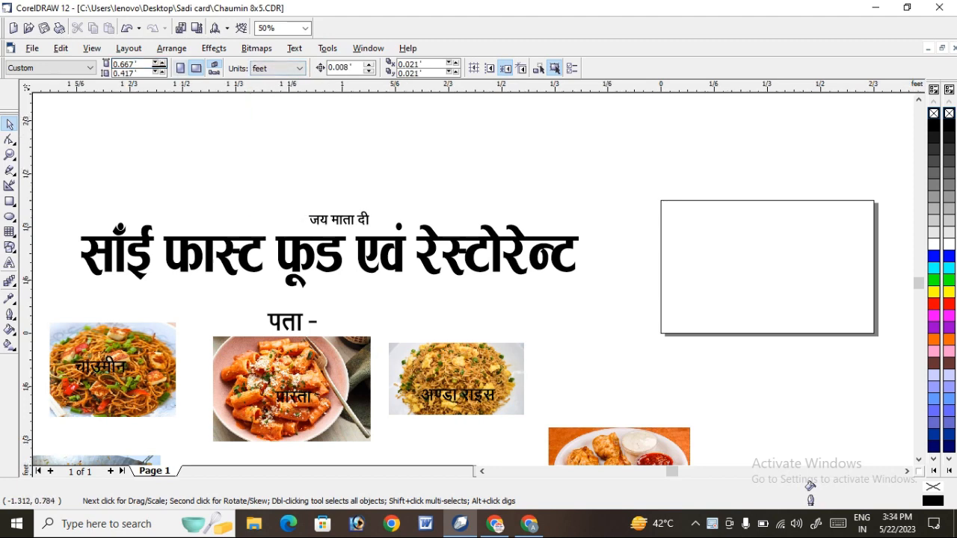
click(282, 69)
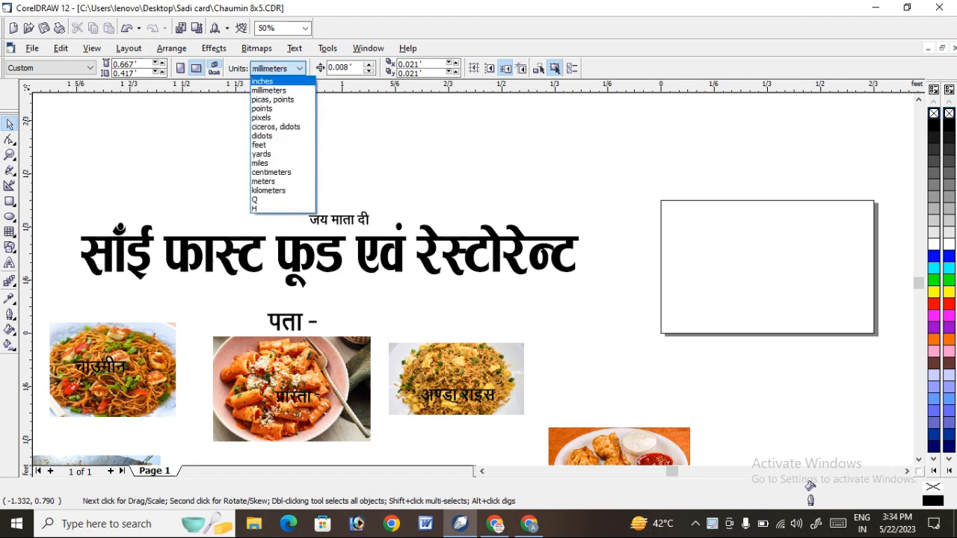
click(263, 81)
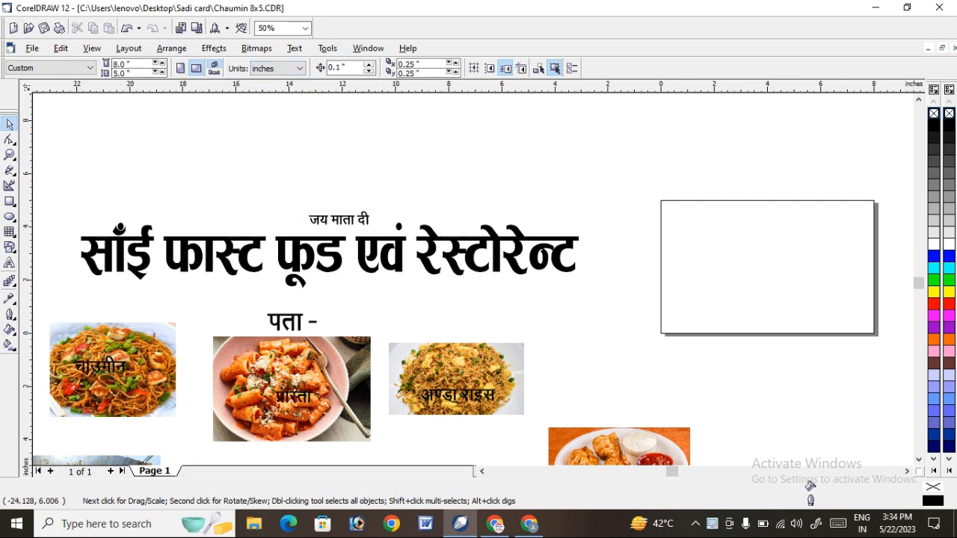
Create an 8 × 5 inch page-frame rectangle and give it a two-step inward contour with a 0.1 inch offset.
double_click(10, 201)
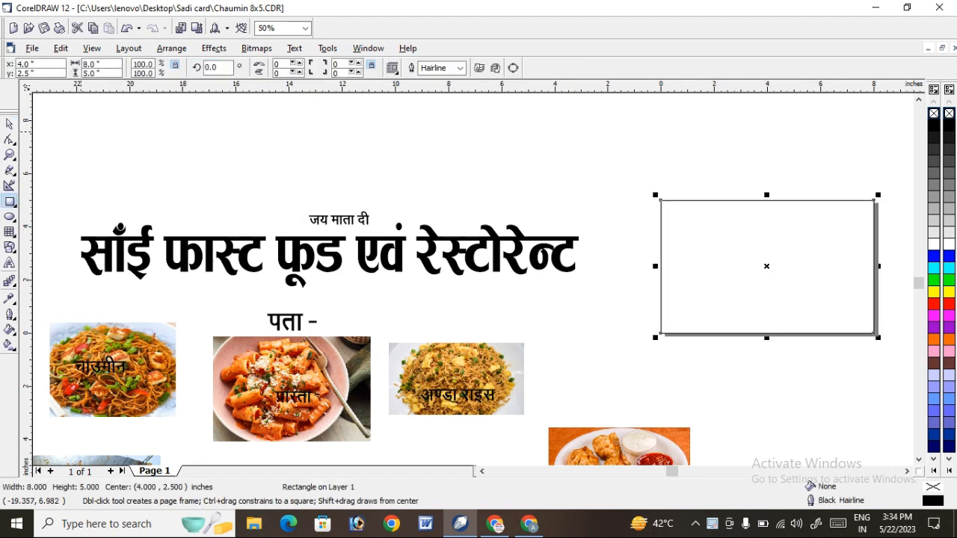
click(10, 124)
click(613, 262)
click(661, 262)
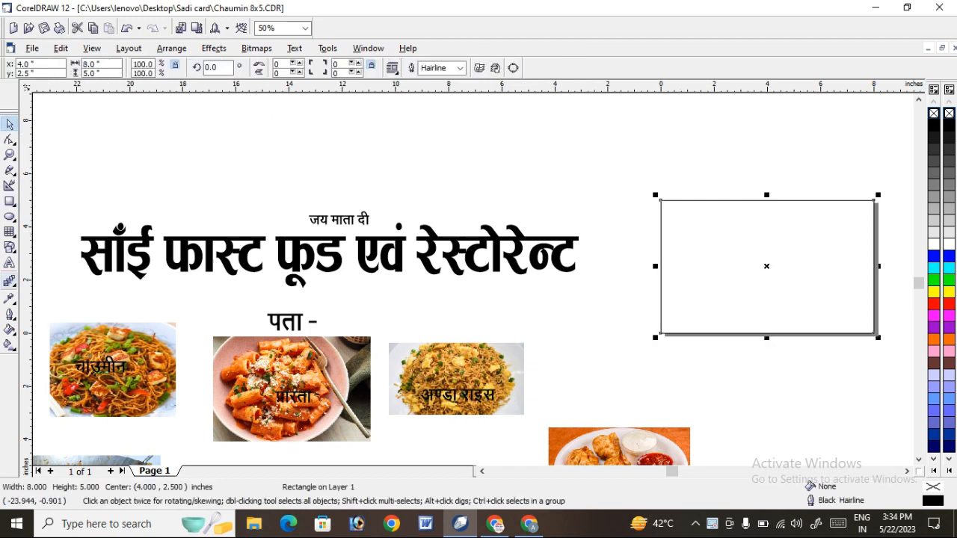
click(9, 281)
click(52, 287)
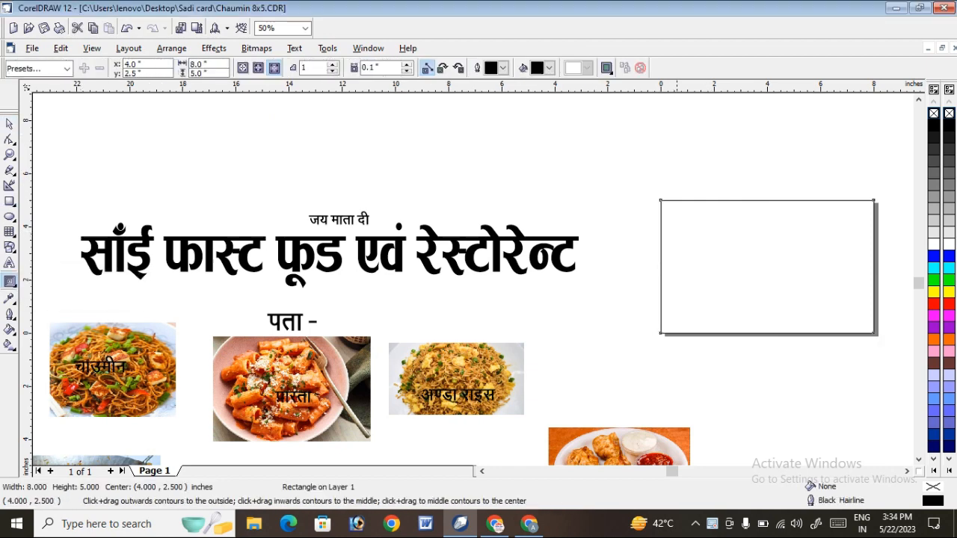
drag(767, 200, 767, 204)
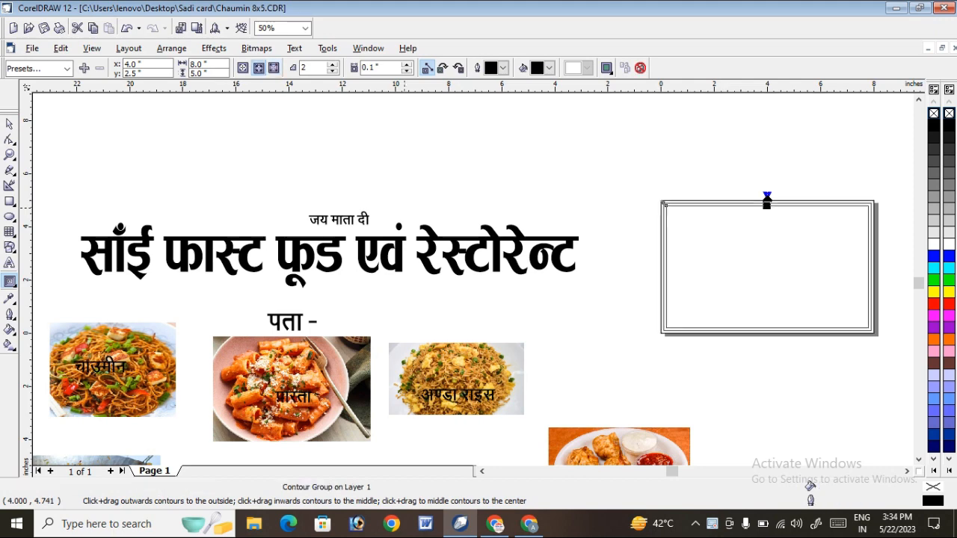
Break the contour group apart from the page frame and ungroup the two contour rectangles.
click(10, 171)
click(9, 155)
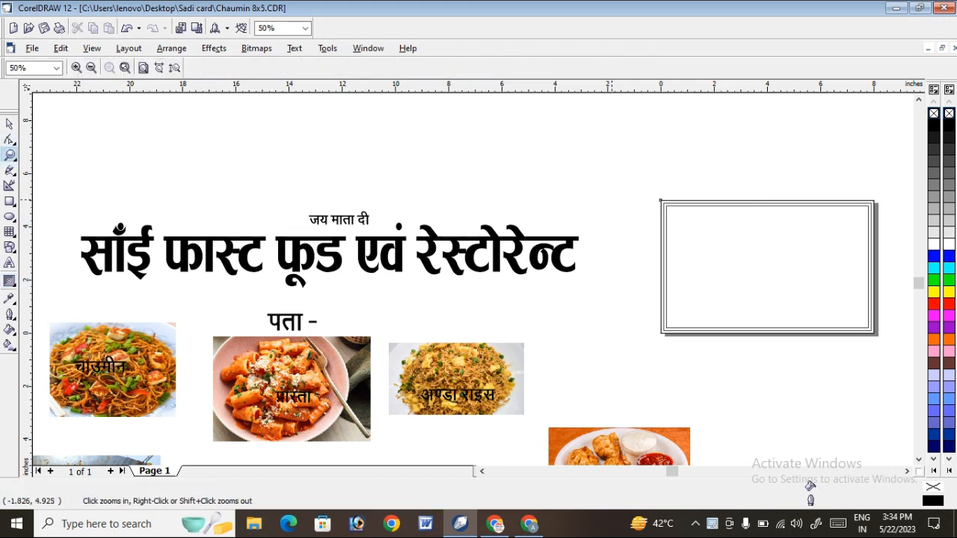
mouse_move(625, 193)
mouse_down()
mouse_move(831, 307)
mouse_move(830, 343)
mouse_up()
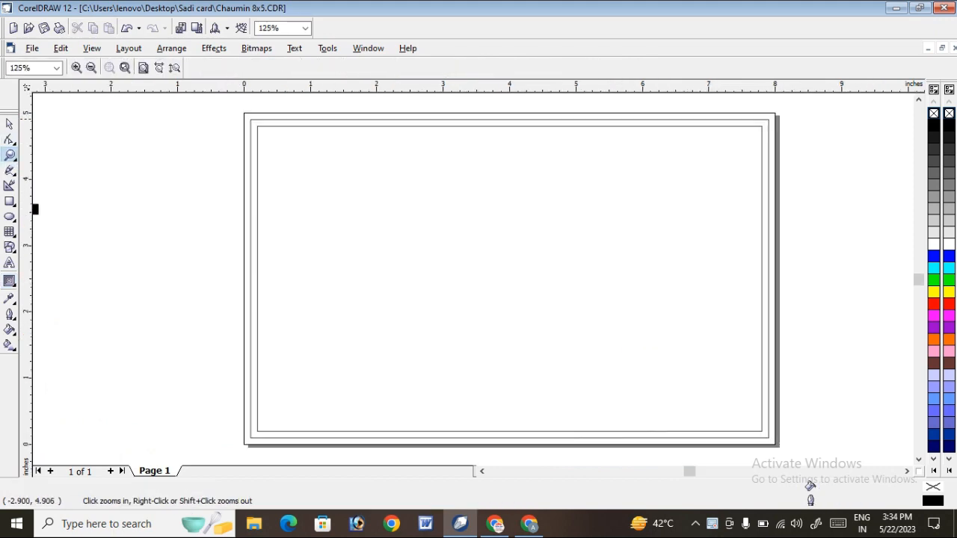
click(9, 124)
right_click(511, 162)
click(572, 186)
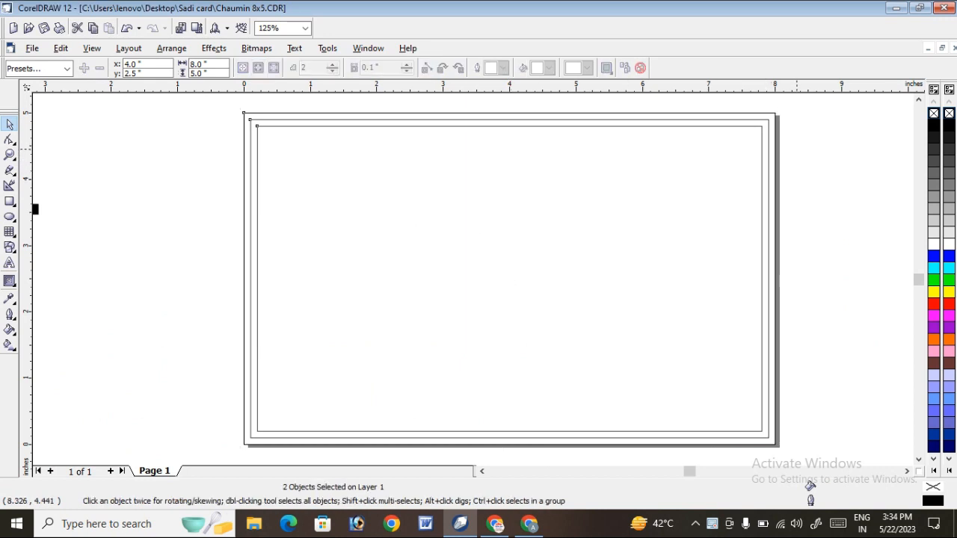
click(797, 150)
right_click(760, 146)
click(802, 181)
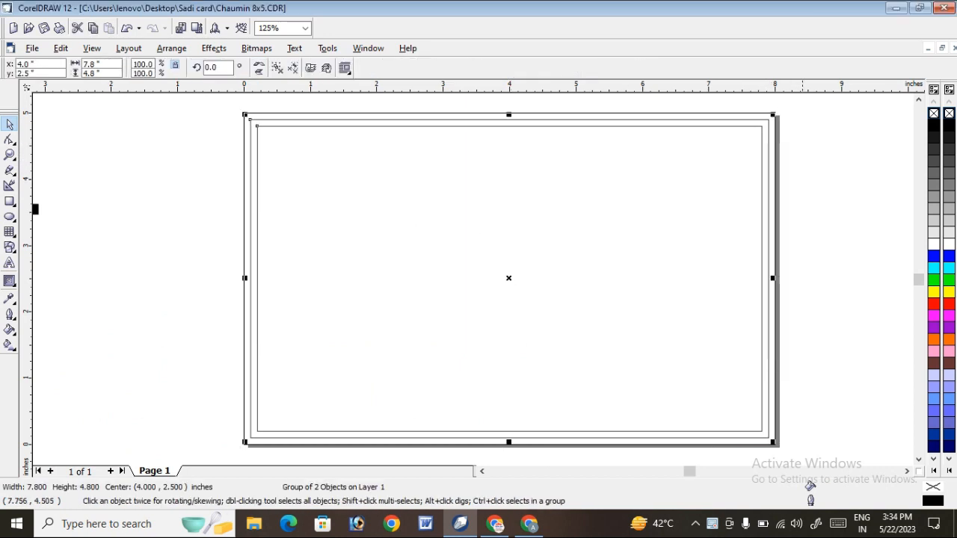
Delete the 7.8 × 4.8 inch contour rectangle between the page frame and the innermost rectangle.
click(802, 175)
click(765, 120)
key(Delete)
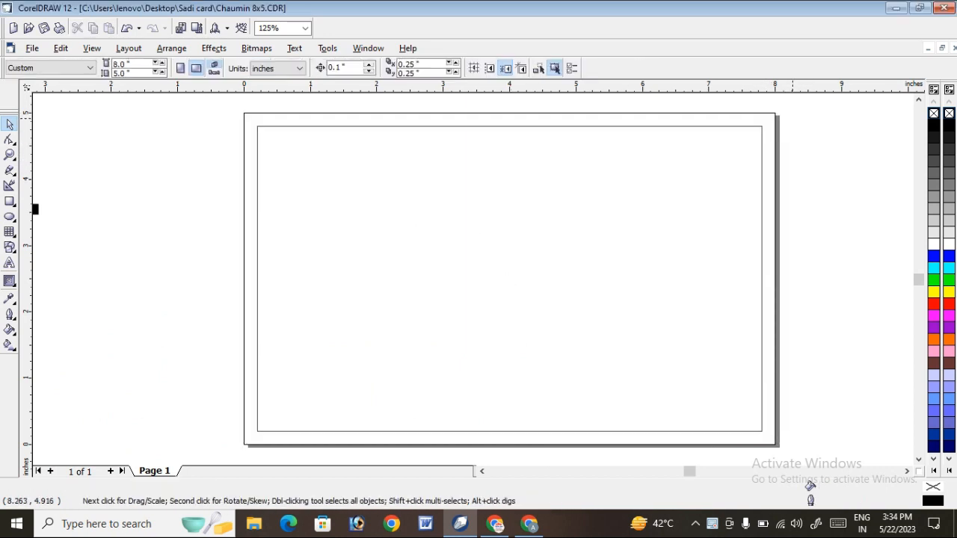
Fill both the inner rectangle and the outer page-frame rectangle with red.
scroll(673, 109, down, 3)
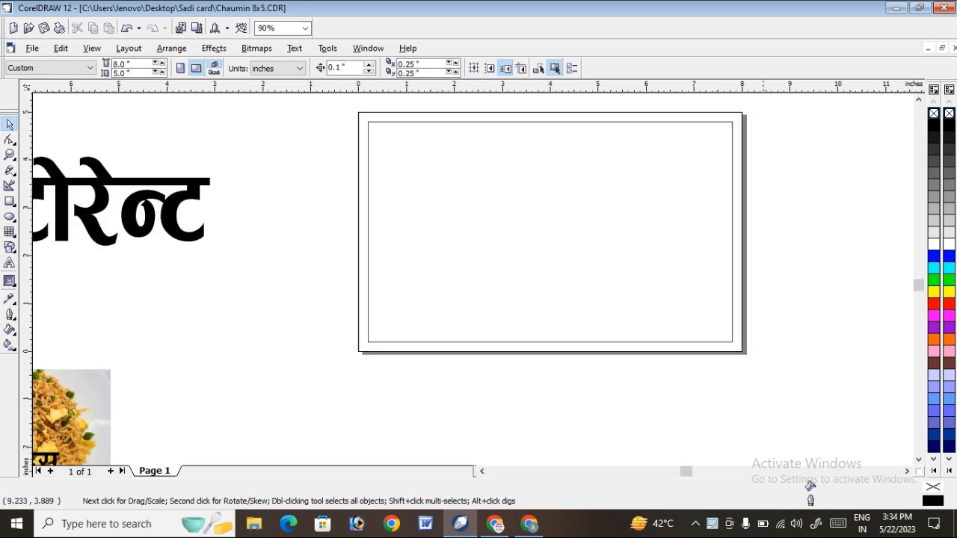
click(733, 168)
click(934, 303)
click(807, 209)
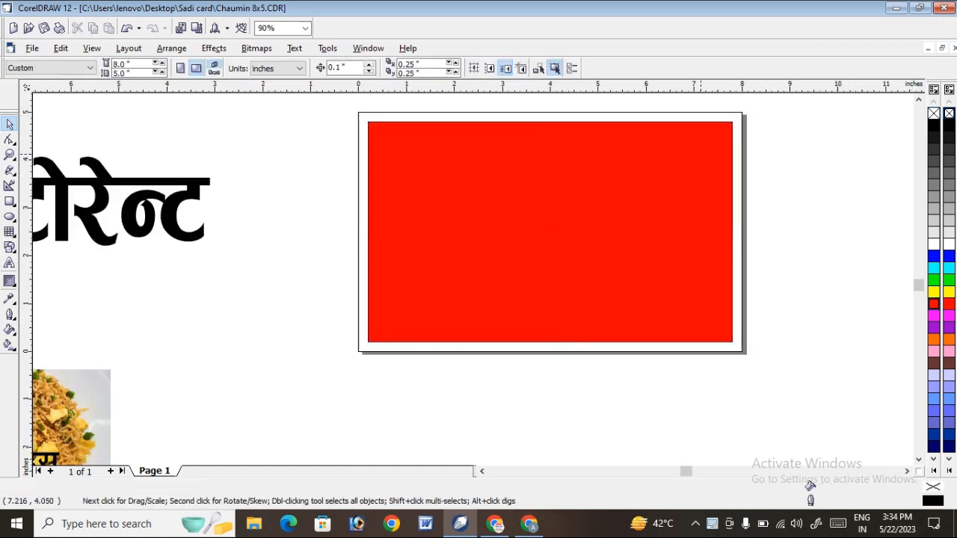
click(732, 113)
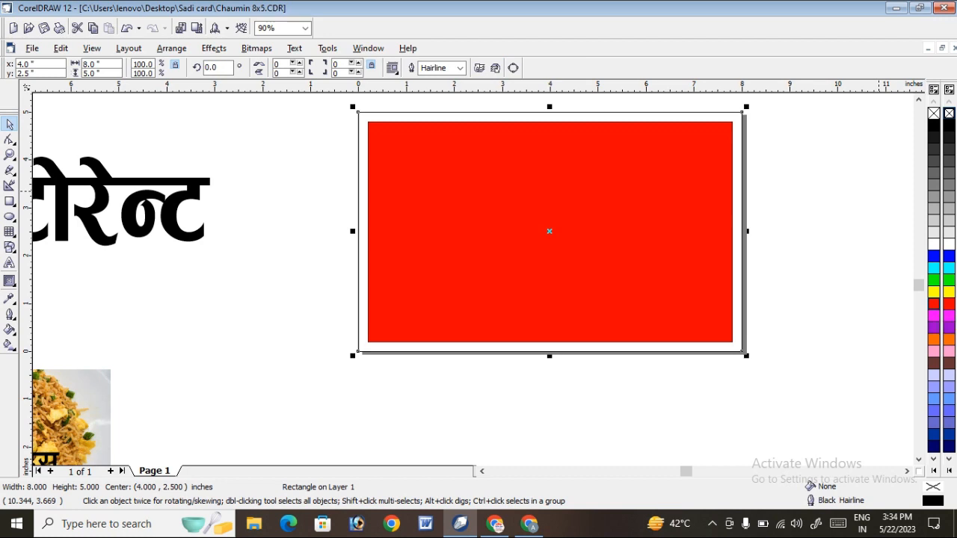
click(934, 304)
click(845, 209)
Give the inner rectangle a white 0.028 in outline placed behind the fill and scaled with the image.
click(718, 205)
right_click(934, 245)
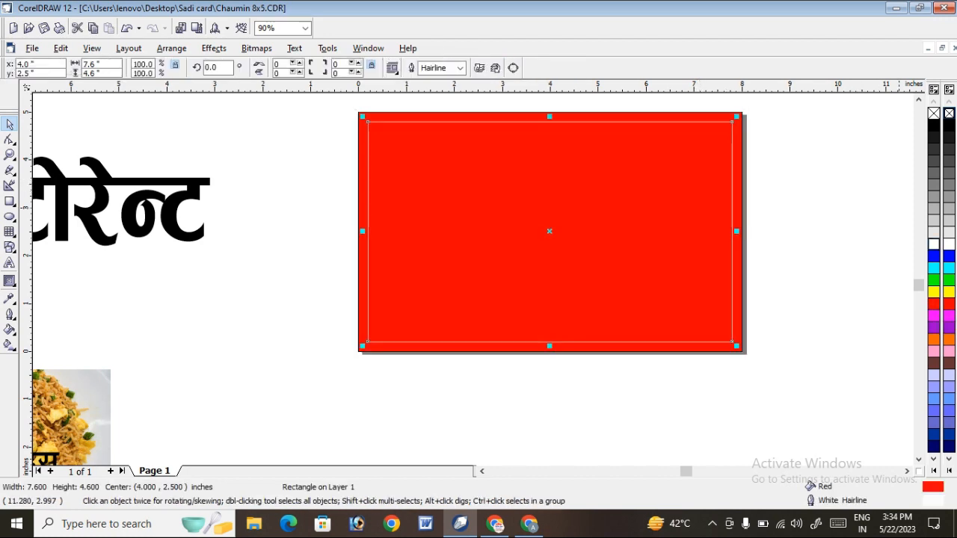
key(F12)
click(398, 188)
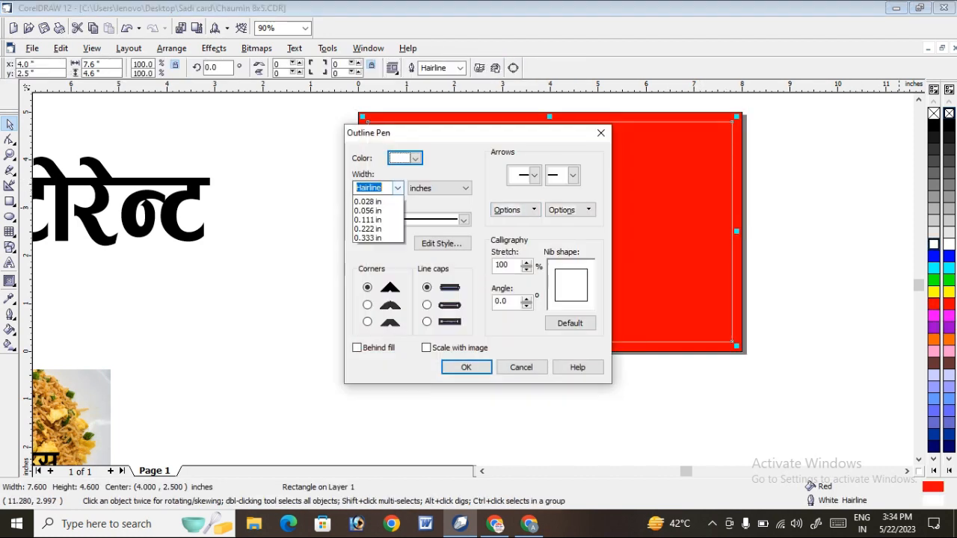
click(369, 237)
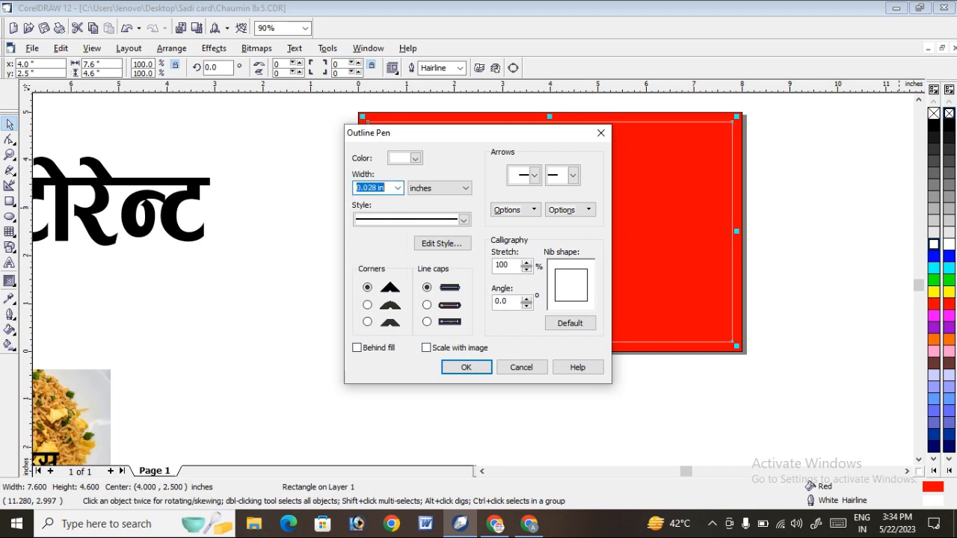
click(357, 348)
click(465, 367)
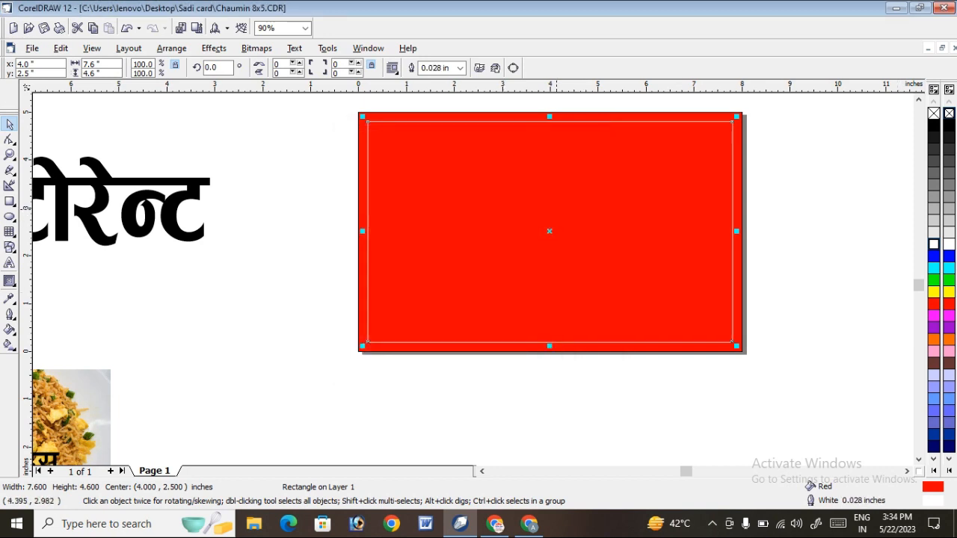
Increase the inner rectangle's outline width to 0.111 in.
key(F12)
click(398, 188)
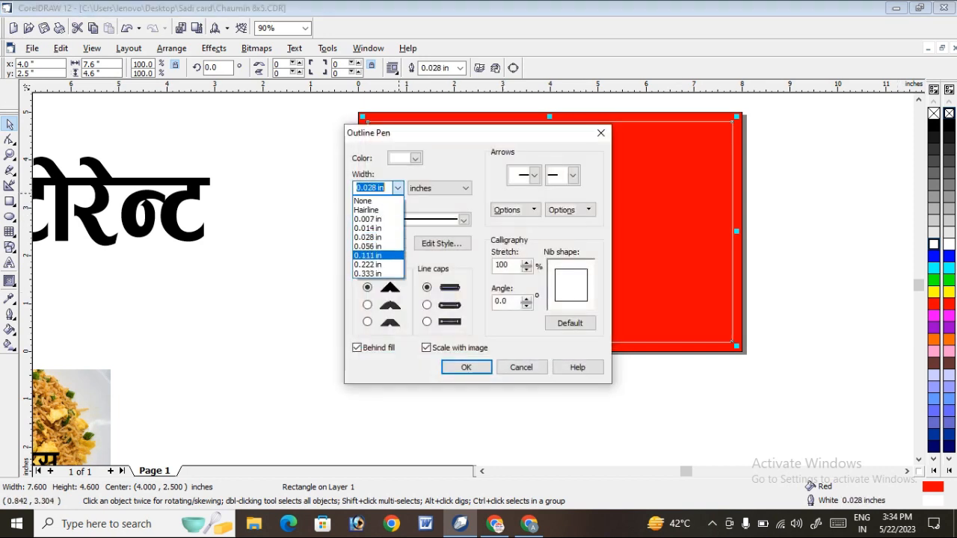
click(368, 255)
click(466, 367)
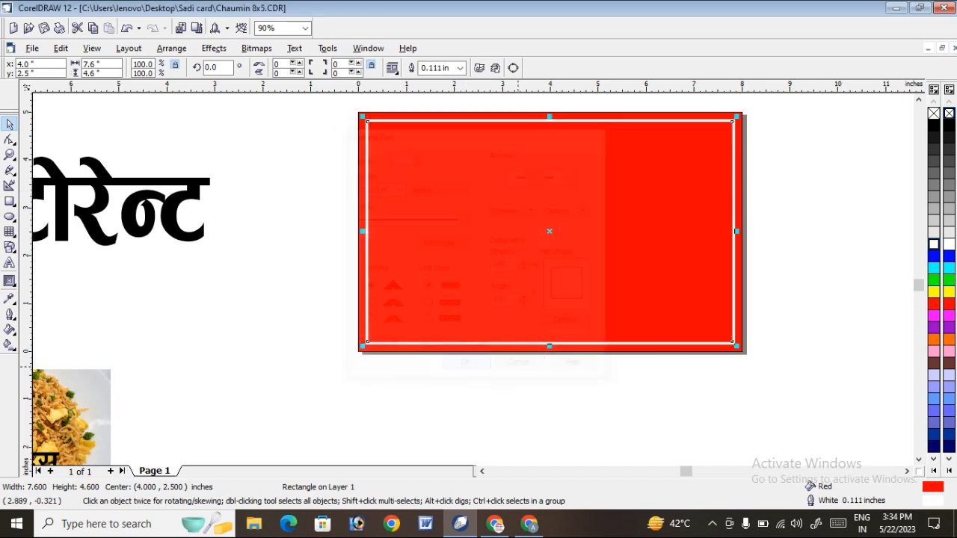
click(807, 211)
Move the heading साँई फास्ट फूड एवं रेस्टोरेन्ट onto the upper part of the red card and scale it down to about 86 pt.
scroll(808, 221, down, 1)
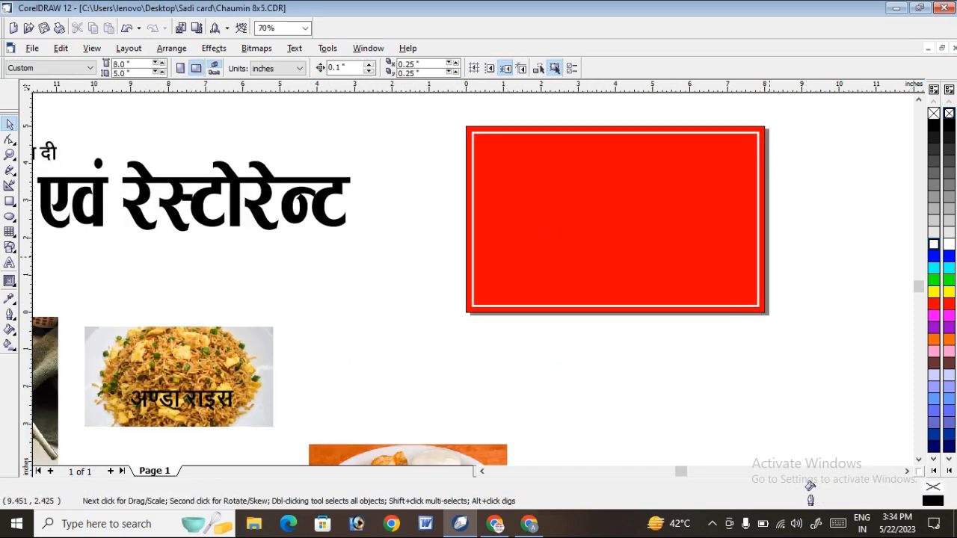
scroll(675, 341, down, 1)
click(362, 239)
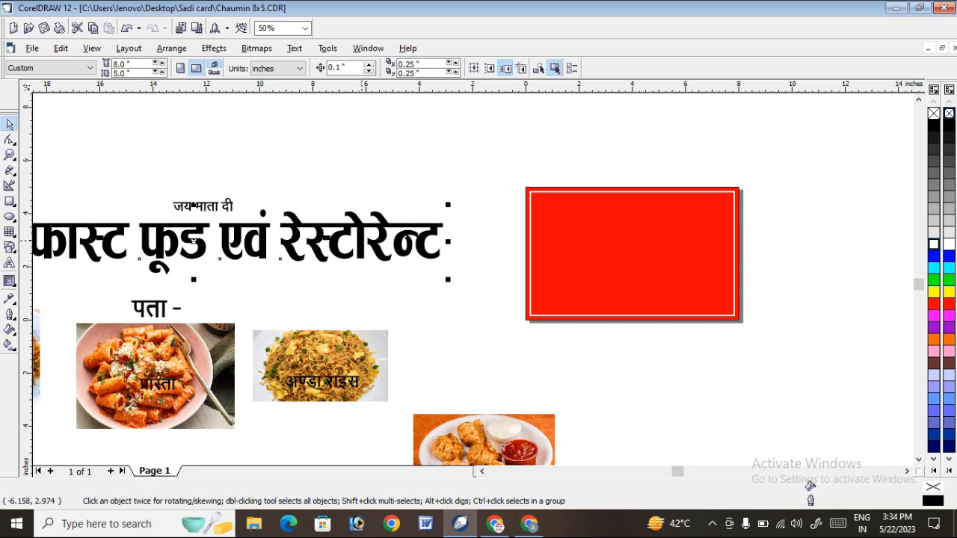
drag(194, 242, 527, 229)
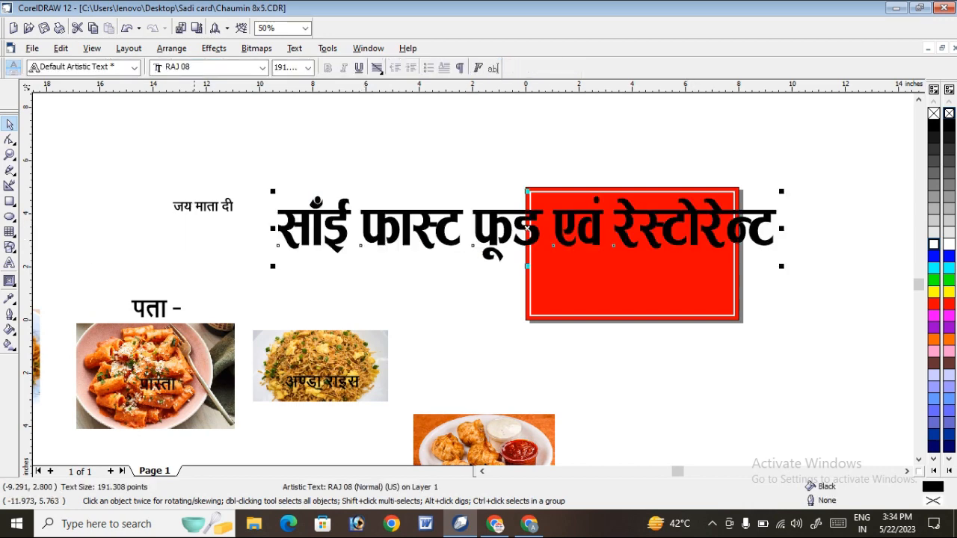
drag(274, 192, 546, 227)
drag(663, 246, 634, 215)
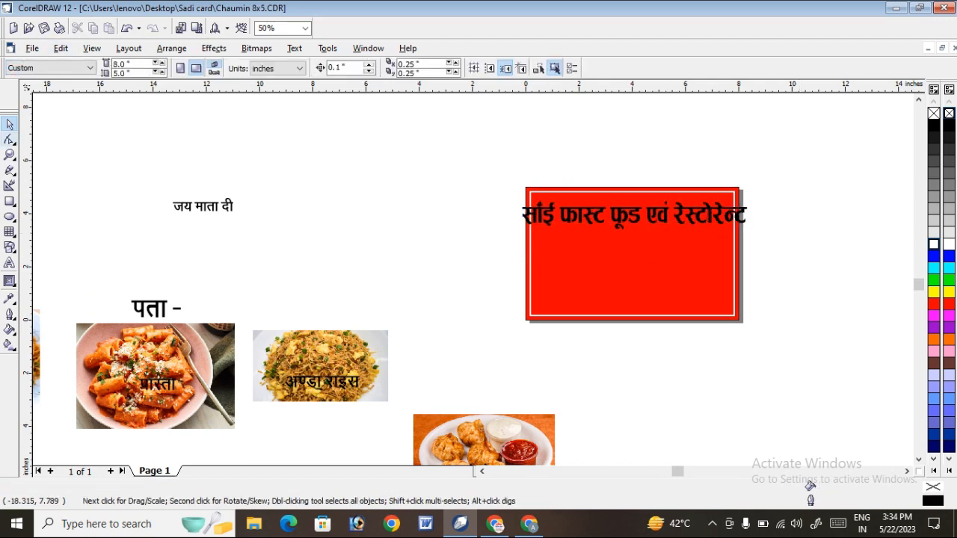
Narrow the restaurant heading horizontally and position it inside the white border near the card's upper edge.
click(10, 154)
drag(457, 152, 760, 244)
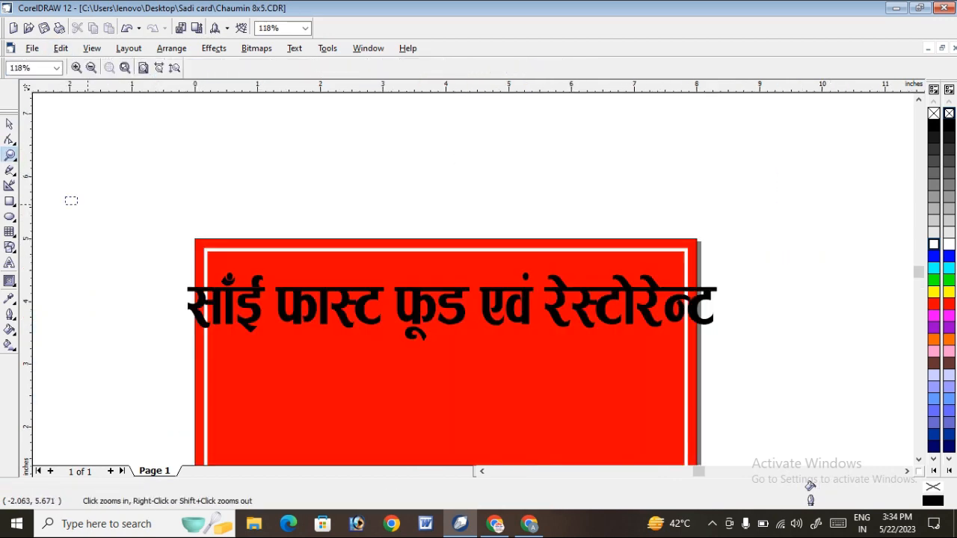
drag(77, 204, 818, 360)
click(10, 124)
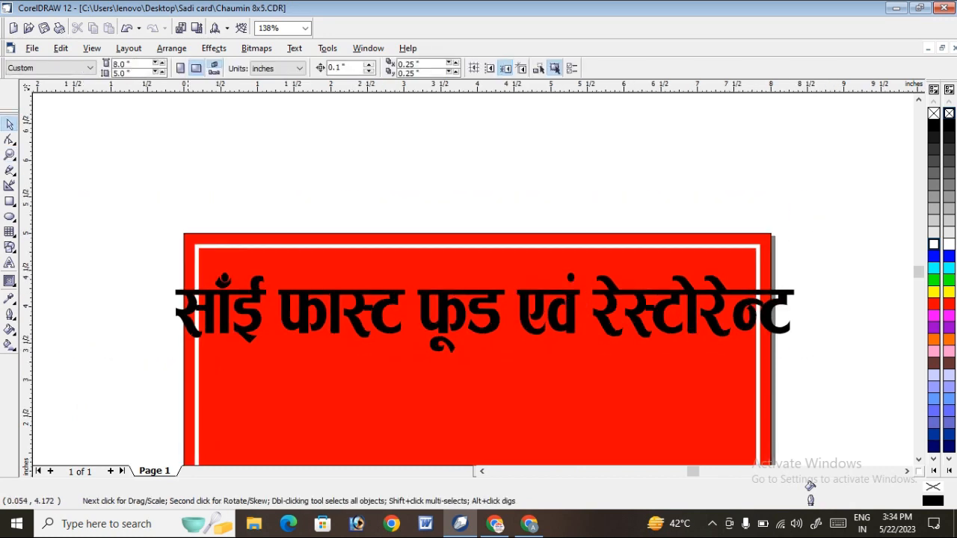
click(183, 314)
drag(171, 315, 237, 313)
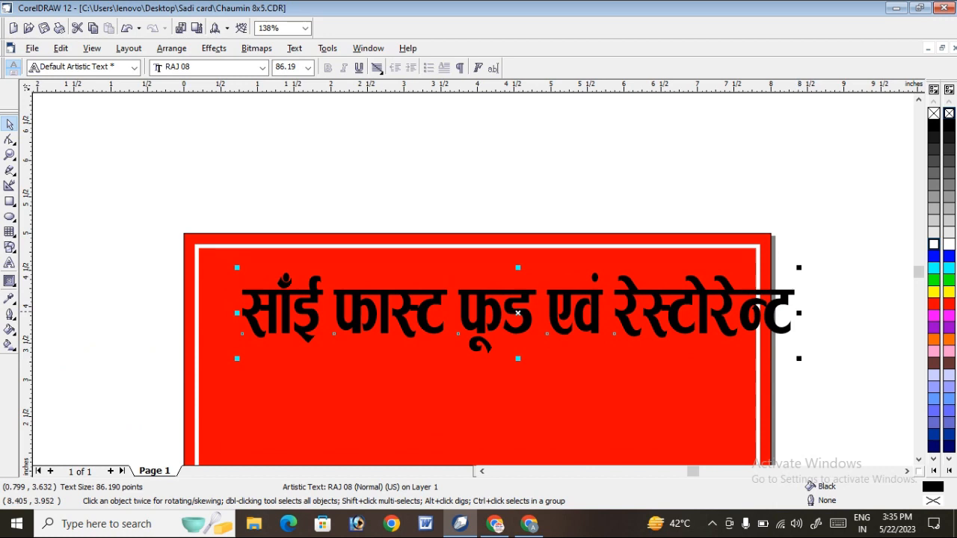
drag(724, 301, 684, 291)
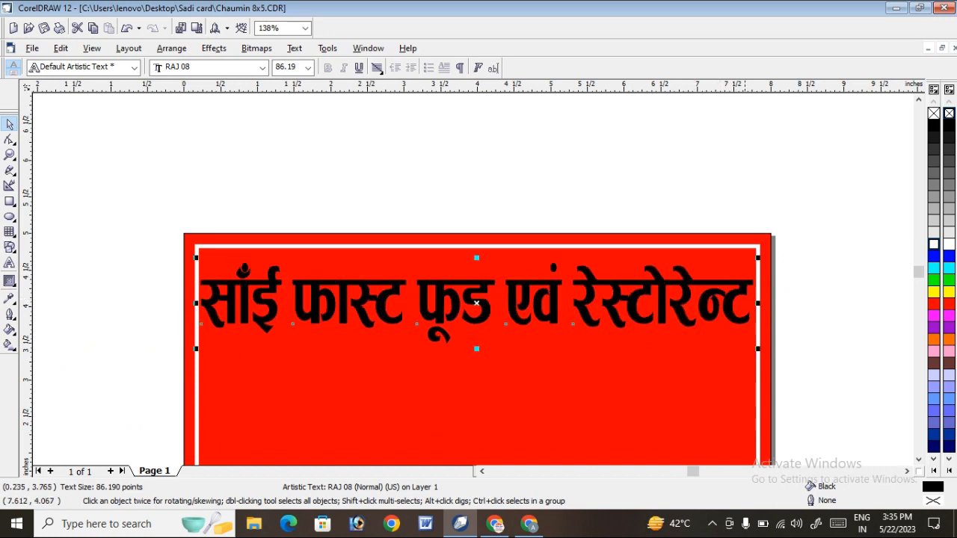
Squeeze the heading slightly narrower, clear of the white border, and fill it with yellow.
drag(759, 303, 732, 284)
click(934, 292)
click(821, 174)
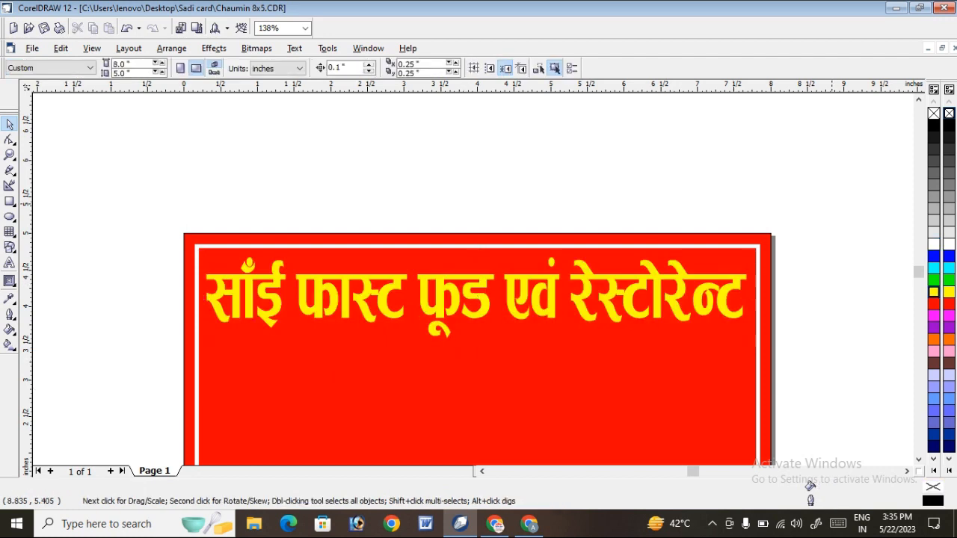
Move the text जय माता दी onto the card, centred above the restaurant heading.
scroll(834, 196, down, 1)
scroll(835, 150, down, 1)
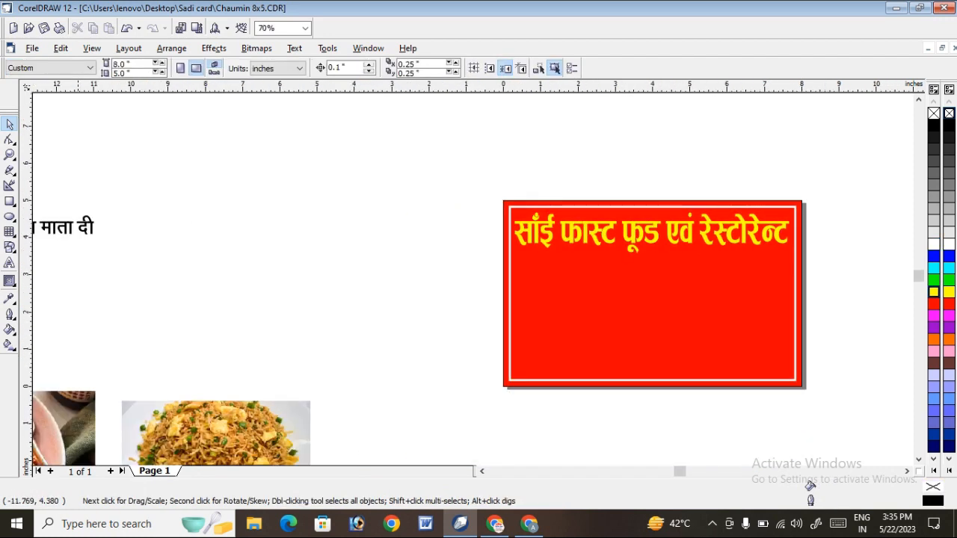
click(84, 224)
drag(84, 224, 677, 210)
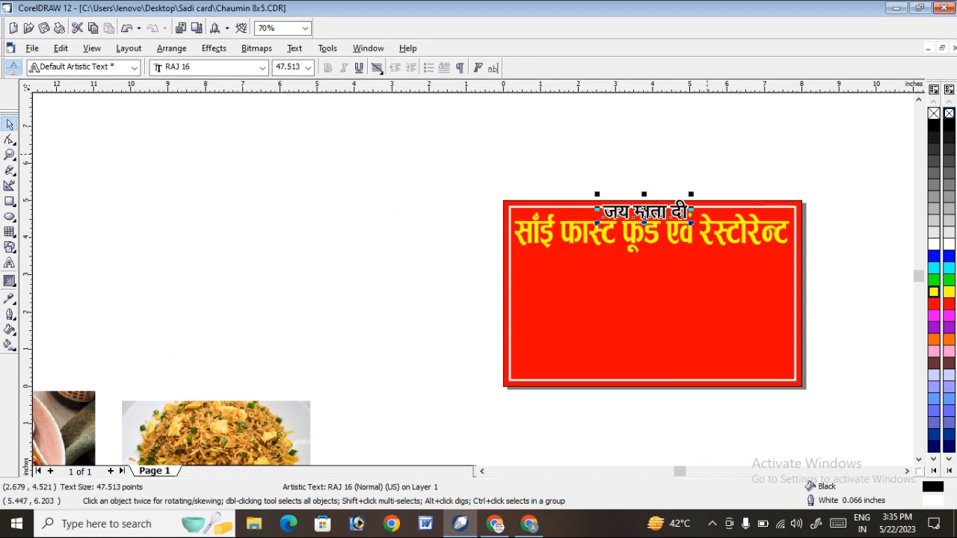
click(632, 156)
Scale the text जय माता दी down to about 17.5 pt so it fits between the white border and the heading.
click(10, 154)
drag(528, 179, 746, 249)
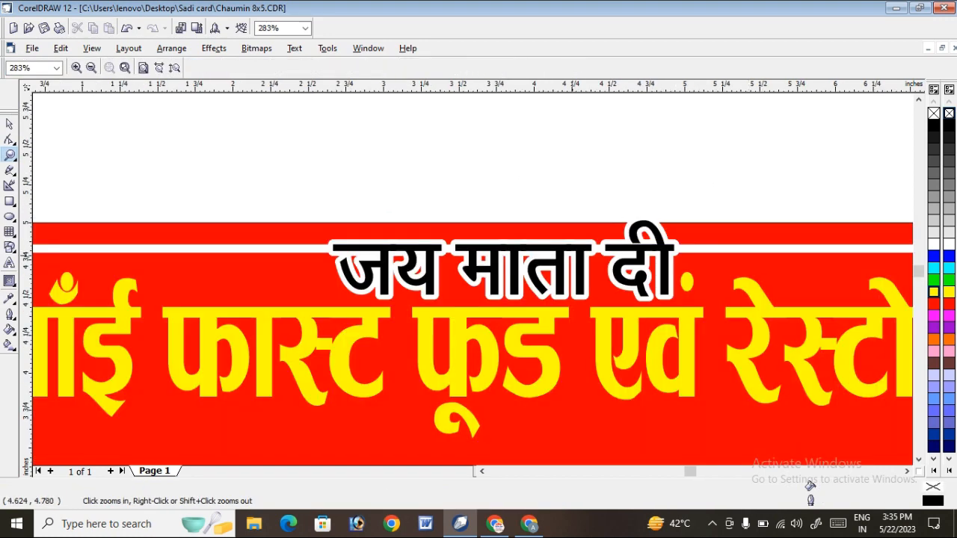
drag(189, 179, 661, 300)
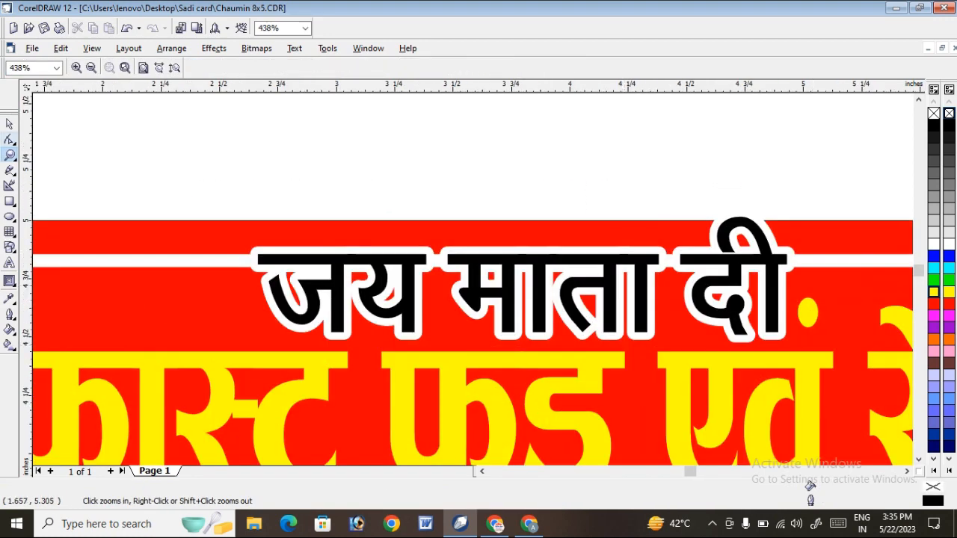
click(9, 125)
click(758, 232)
drag(794, 213, 650, 289)
drag(454, 292, 456, 286)
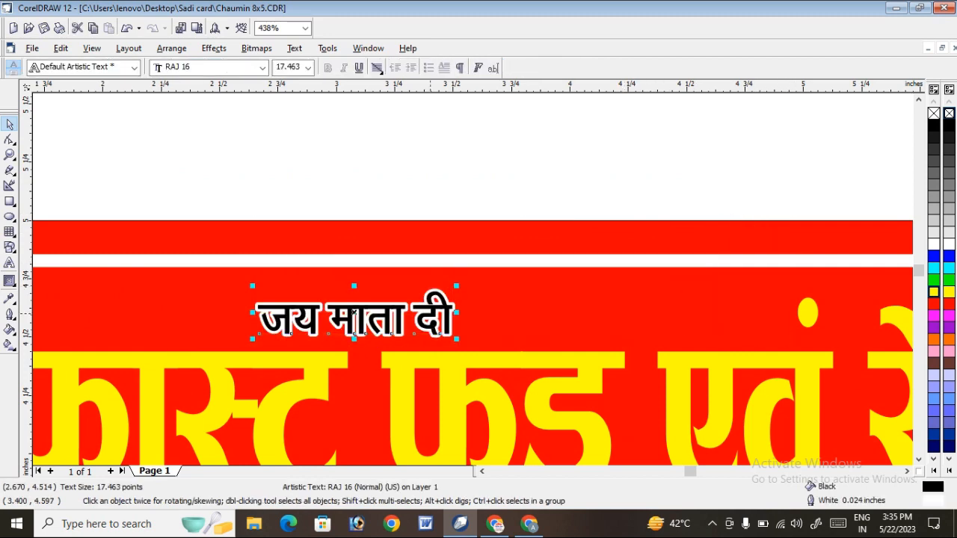
Centre the text जय माता दी above the restaurant heading, remove its outline and fill it with white.
drag(355, 318, 476, 307)
right_click(933, 114)
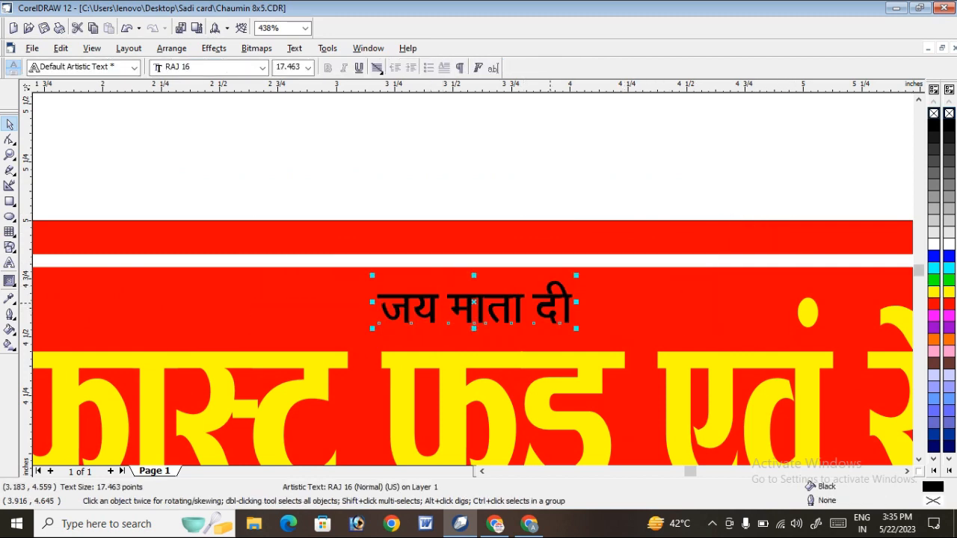
click(933, 244)
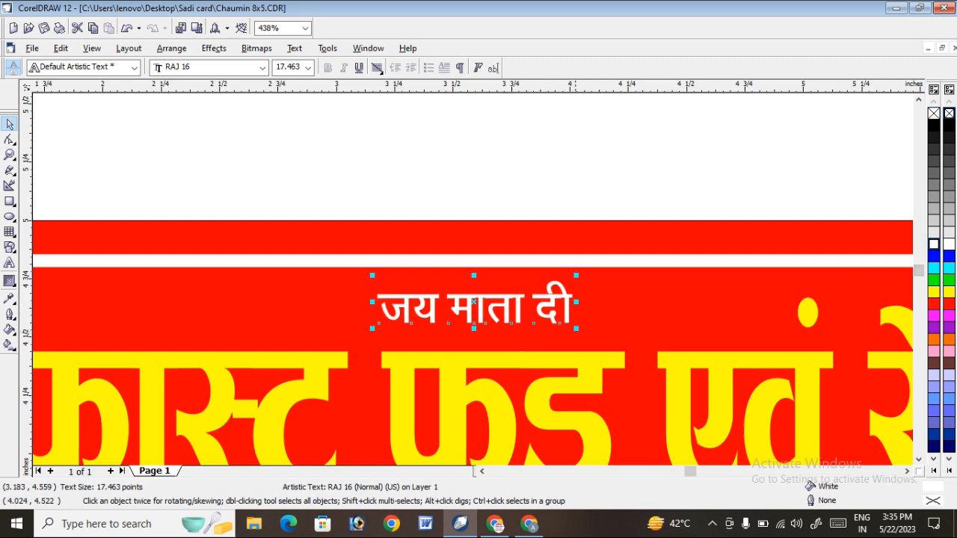
key(Escape)
key(F4)
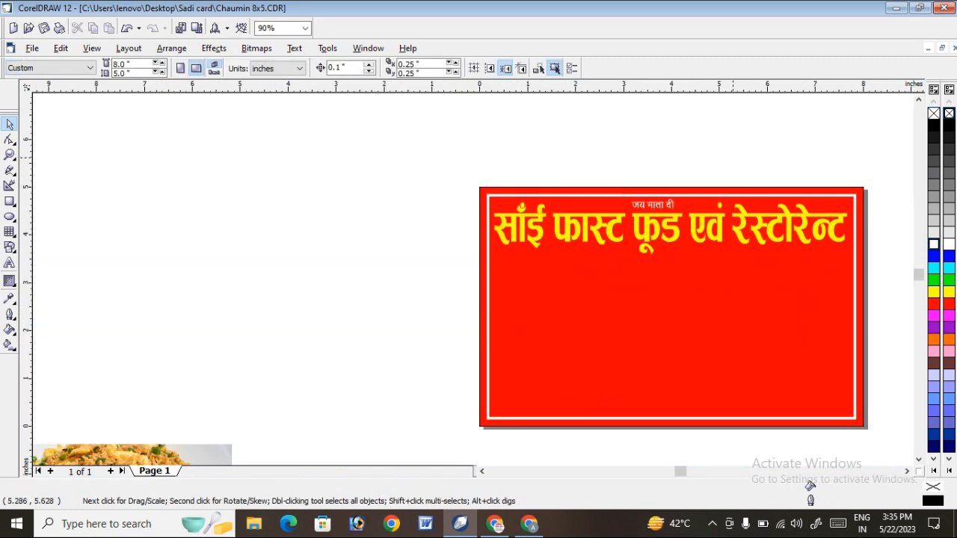
Nudge the yellow restaurant heading down 0.1 inch, away from the text जय माता दी.
click(673, 235)
key(Down)
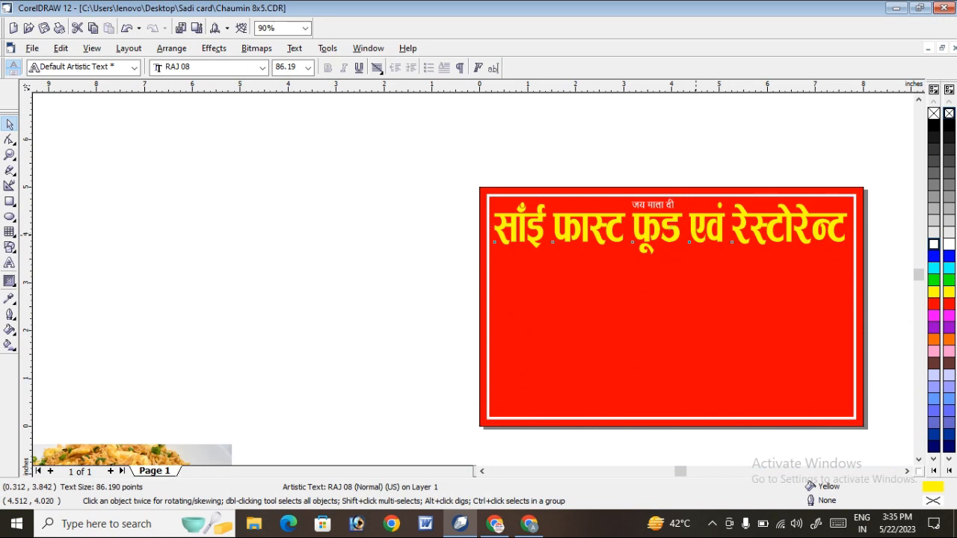
key(Escape)
right_click(691, 295)
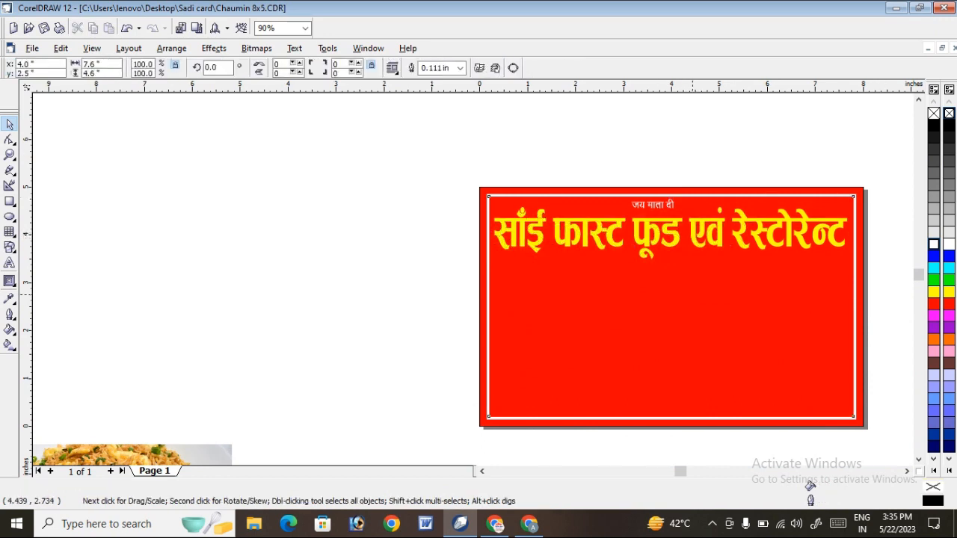
click(402, 104)
click(524, 177)
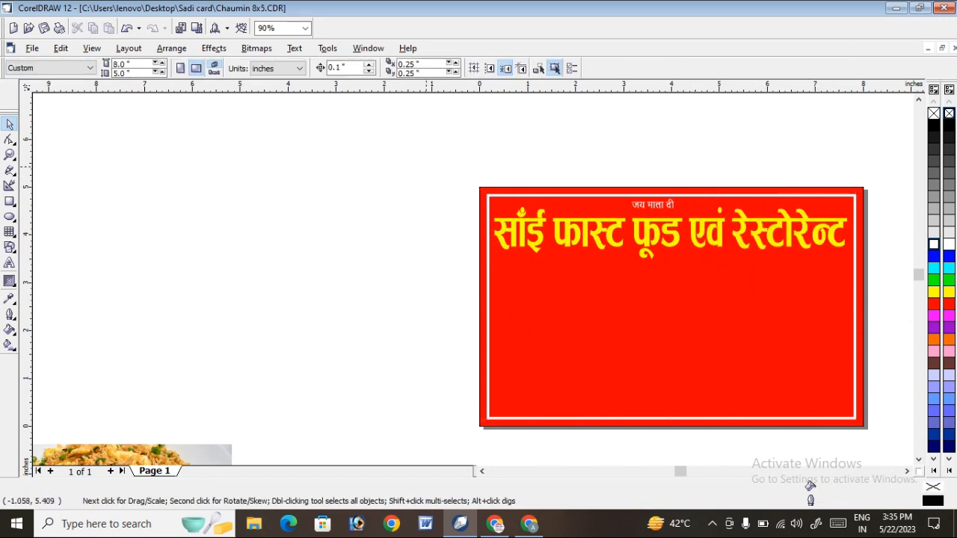
scroll(411, 157, down, 1)
scroll(682, 168, down, 1)
scroll(623, 250, down, 2)
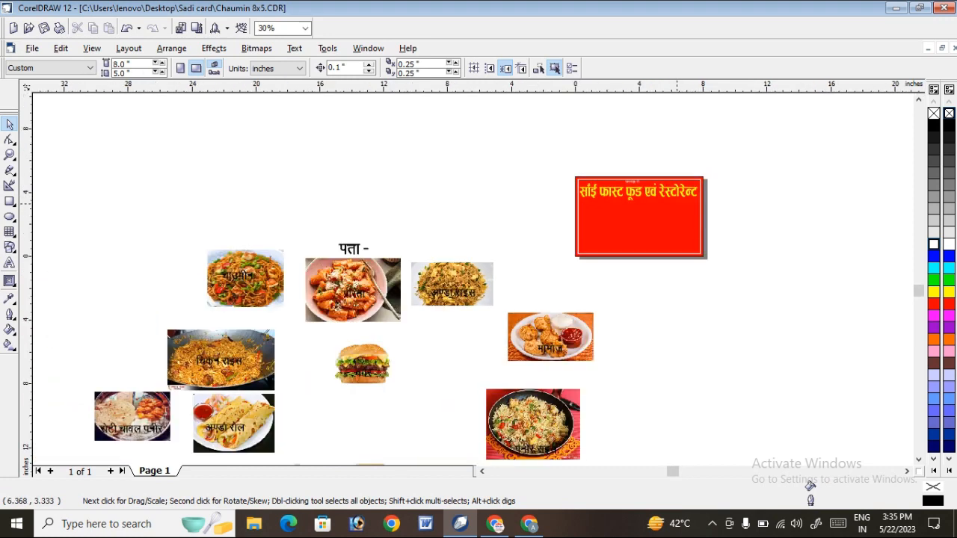
scroll(622, 250, up, 3)
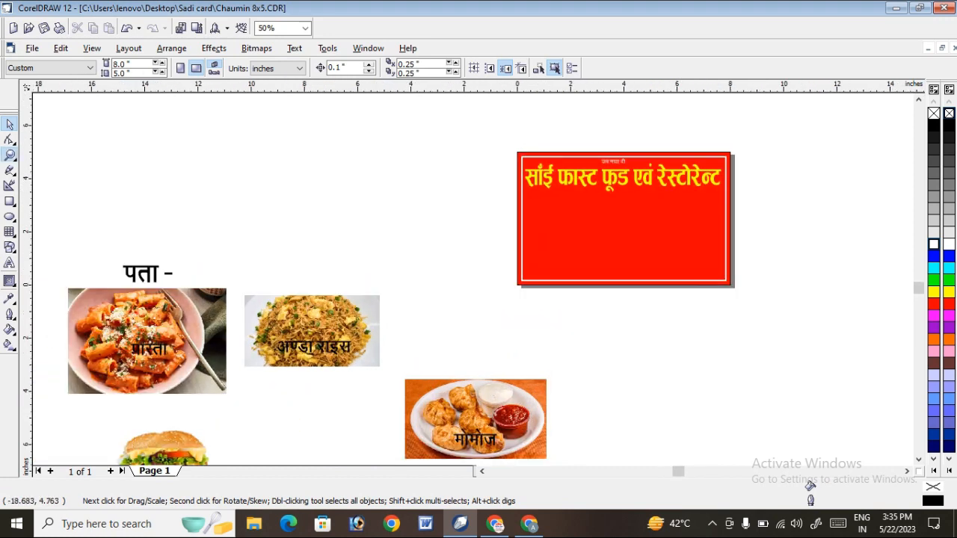
click(10, 155)
drag(484, 142, 763, 238)
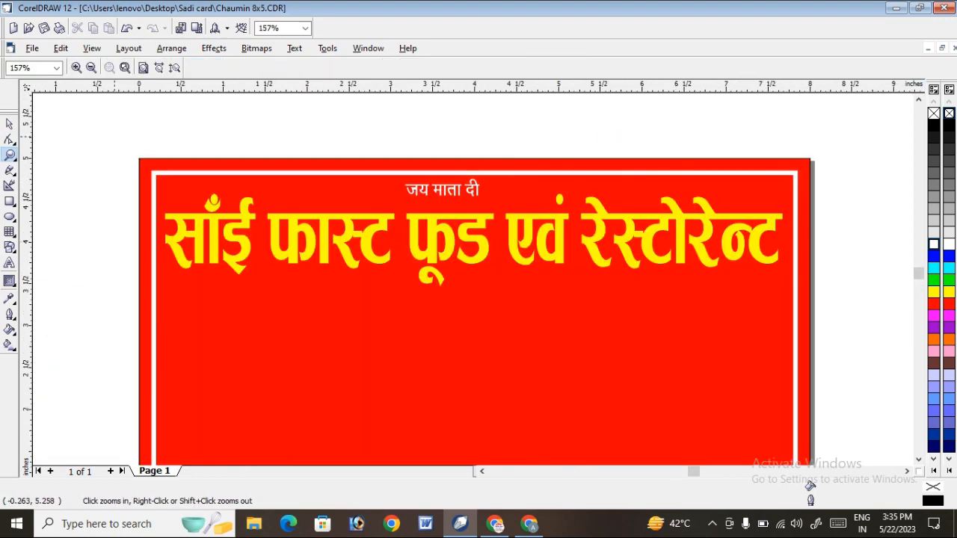
drag(107, 142, 844, 361)
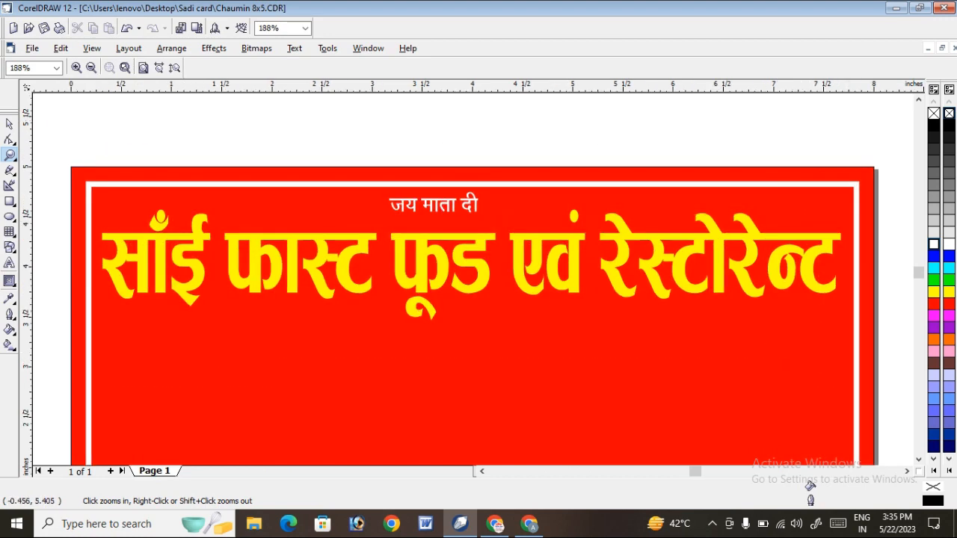
click(10, 123)
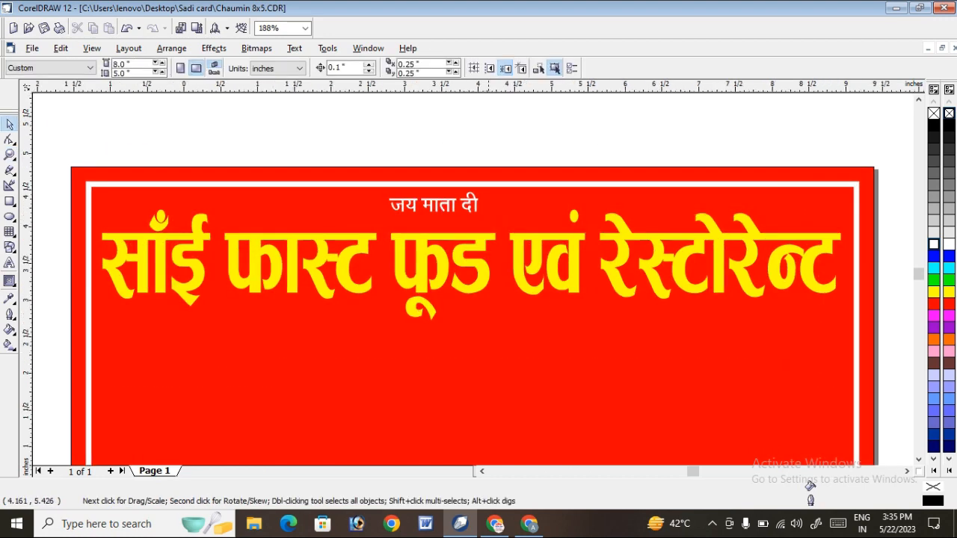
Move the text पता - onto the card, just below the restaurant heading.
scroll(493, 121, down, 3)
scroll(259, 251, down, 2)
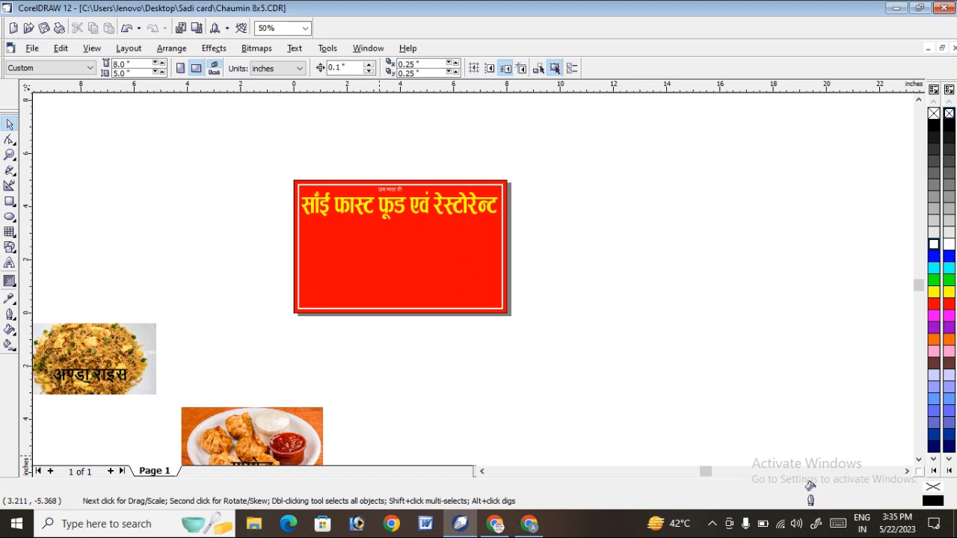
scroll(193, 302, left, 3)
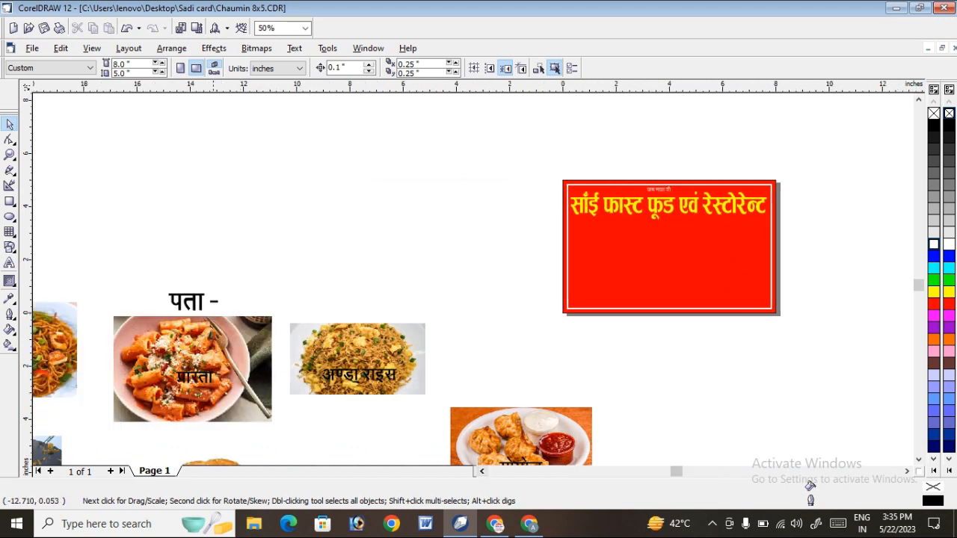
click(193, 302)
drag(193, 302, 655, 232)
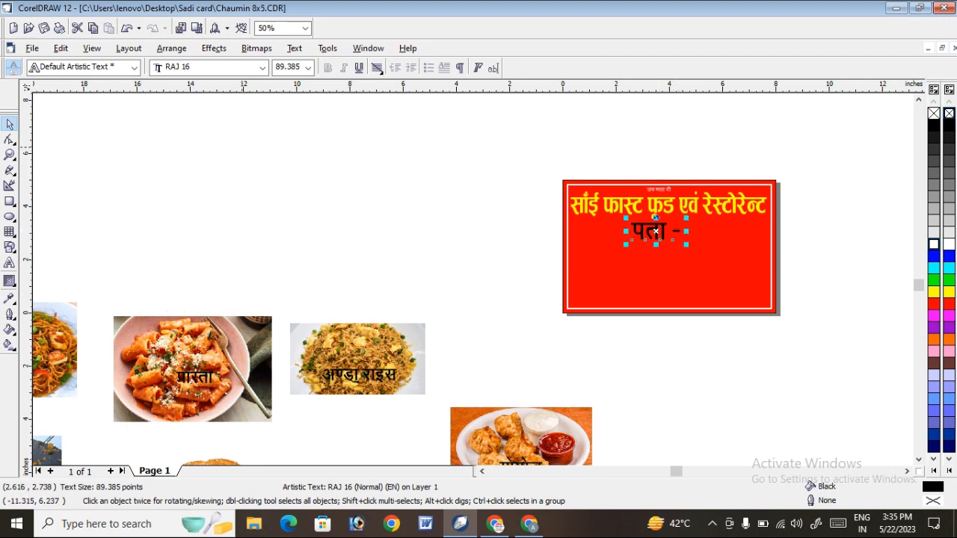
Scale the text पता - down to about 39.6 pt and place it closer beneath the heading.
click(10, 154)
drag(515, 184, 889, 274)
drag(260, 295, 765, 343)
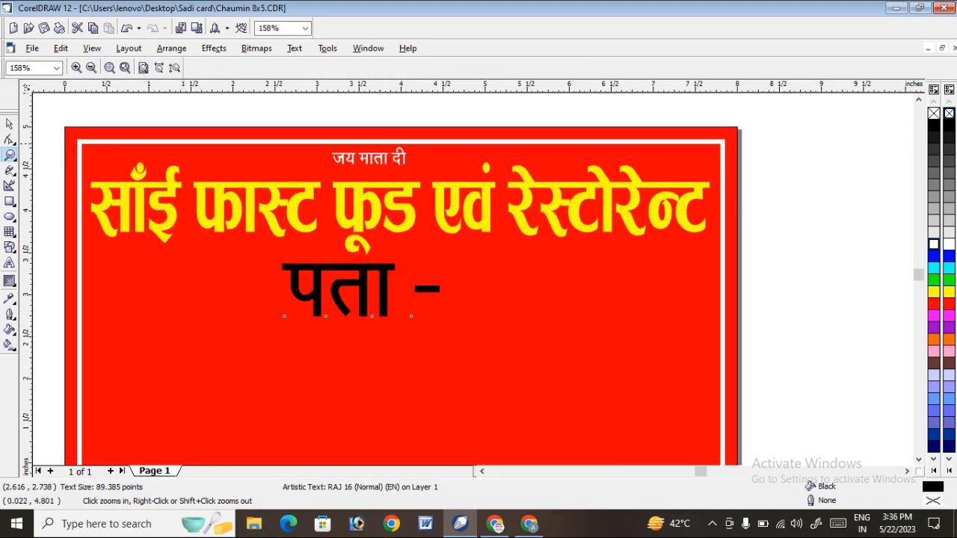
key(space)
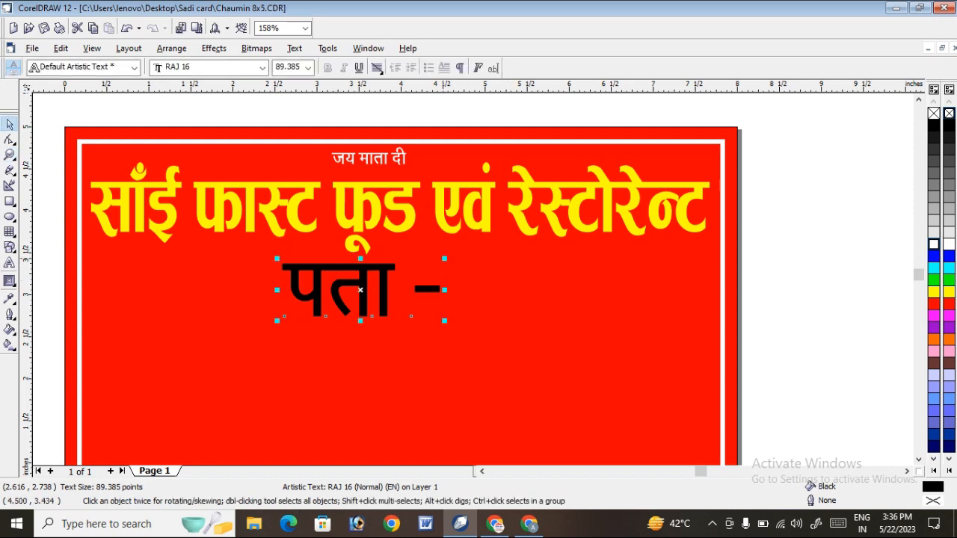
shift+drag(444, 259, 335, 271)
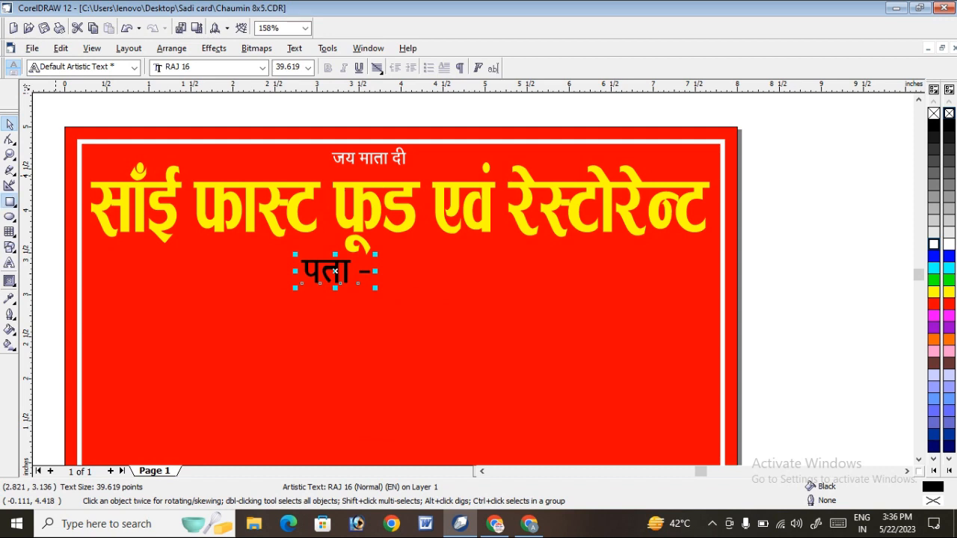
Draw a horizontal rectangle about 3.49 × 0.39 inches and place it just below the text पता -.
click(10, 201)
drag(265, 256, 560, 292)
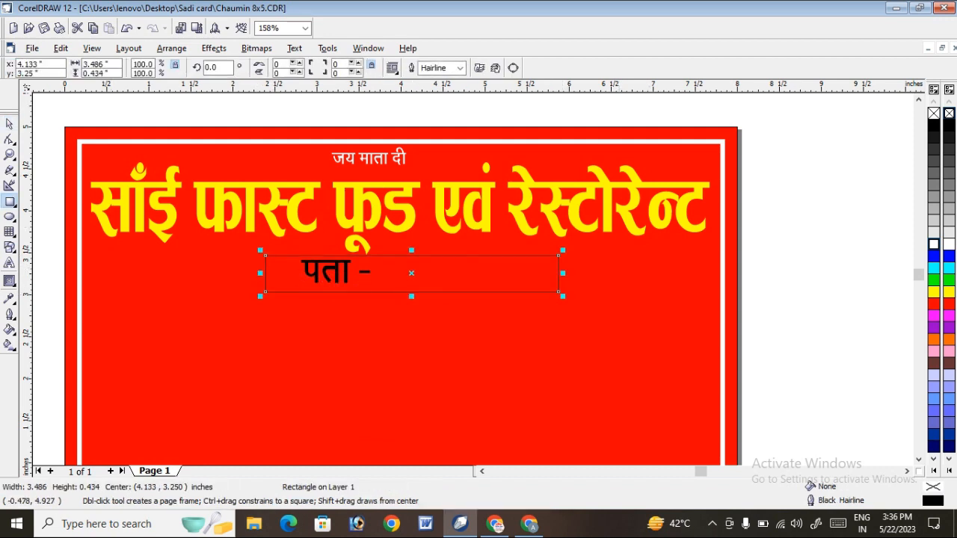
click(10, 125)
drag(422, 256, 395, 297)
drag(451, 277, 458, 321)
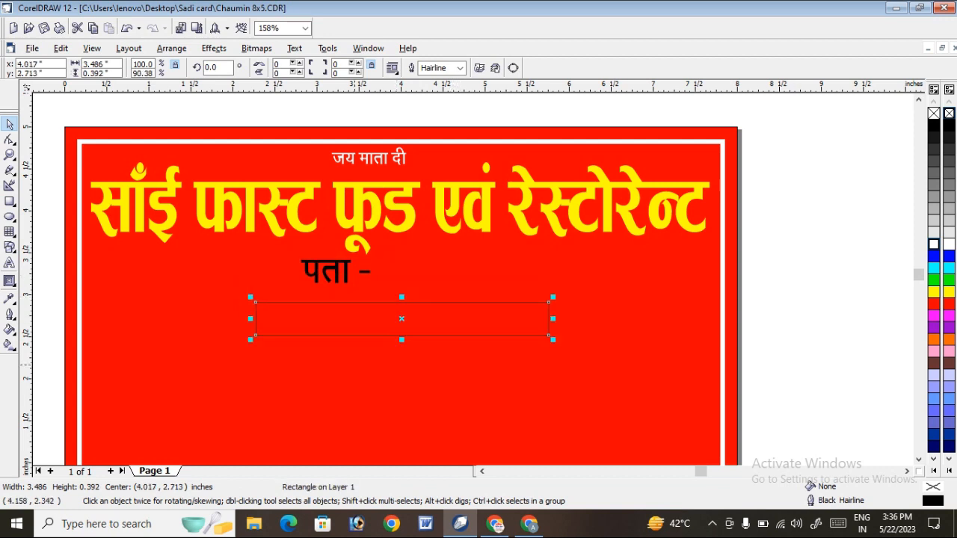
Fill the rectangle with dark green (R:0 G:154 B:41) and remove its outline.
click(934, 281)
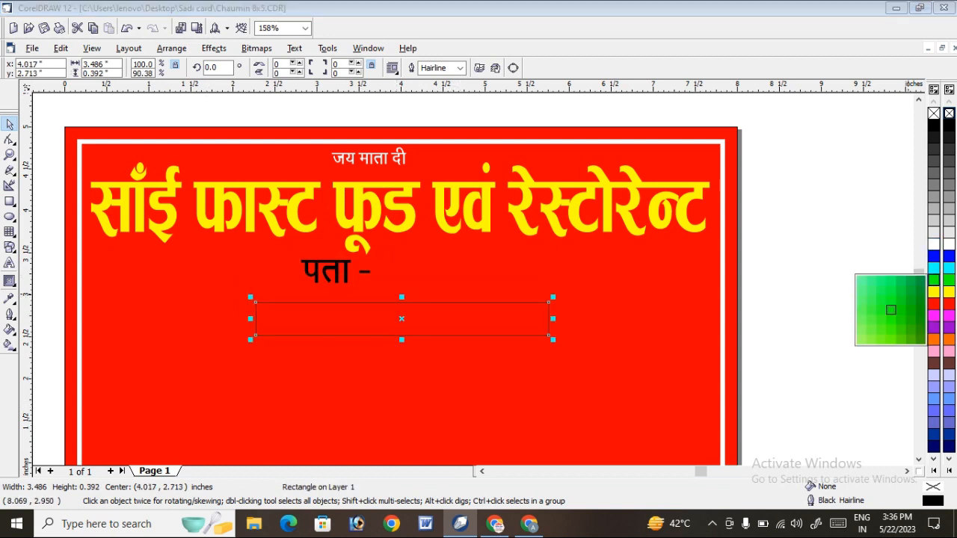
click(891, 310)
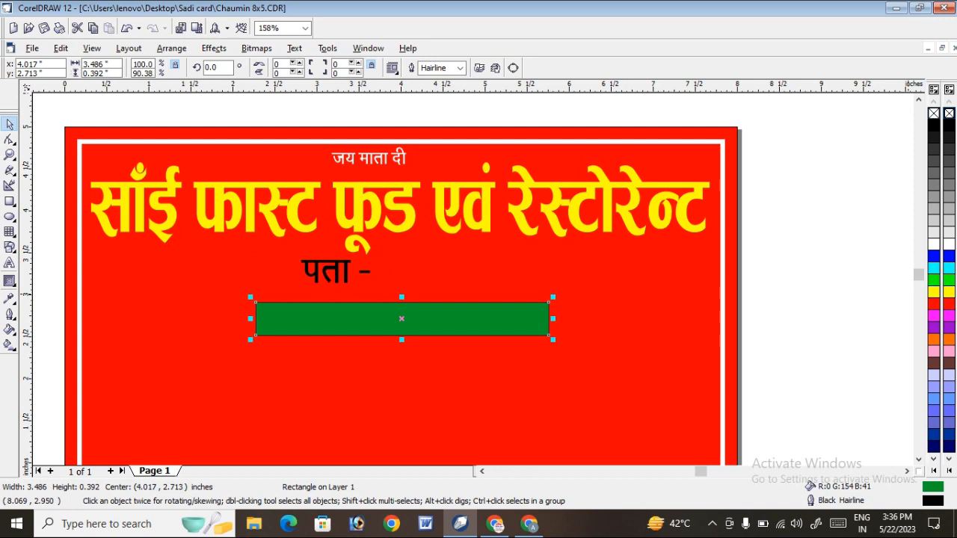
click(934, 113)
key(ctrl+z)
right_click(934, 113)
click(861, 147)
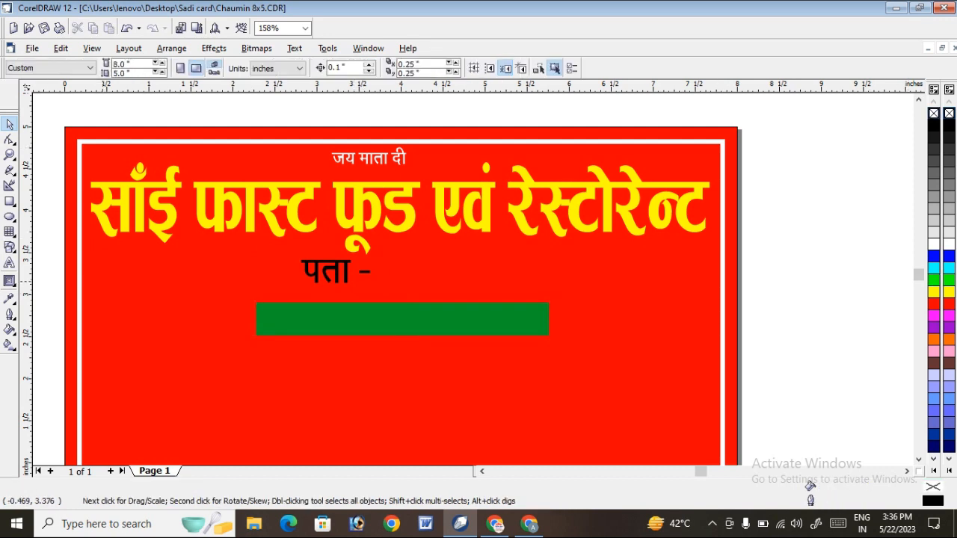
Draw a square of about 0.4 inch overlapping the green bar's right end, level with the bar's upper edge.
click(325, 310)
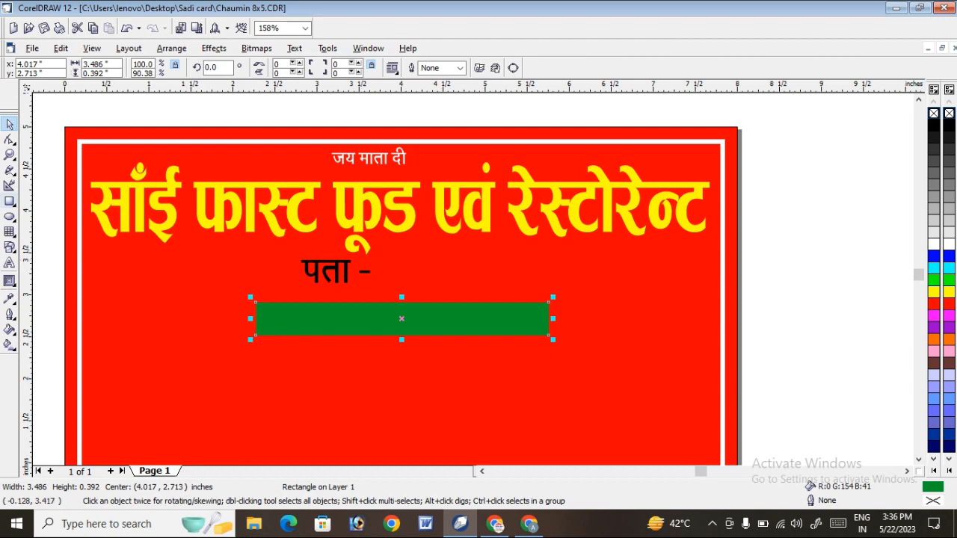
click(9, 201)
drag(535, 308, 568, 341)
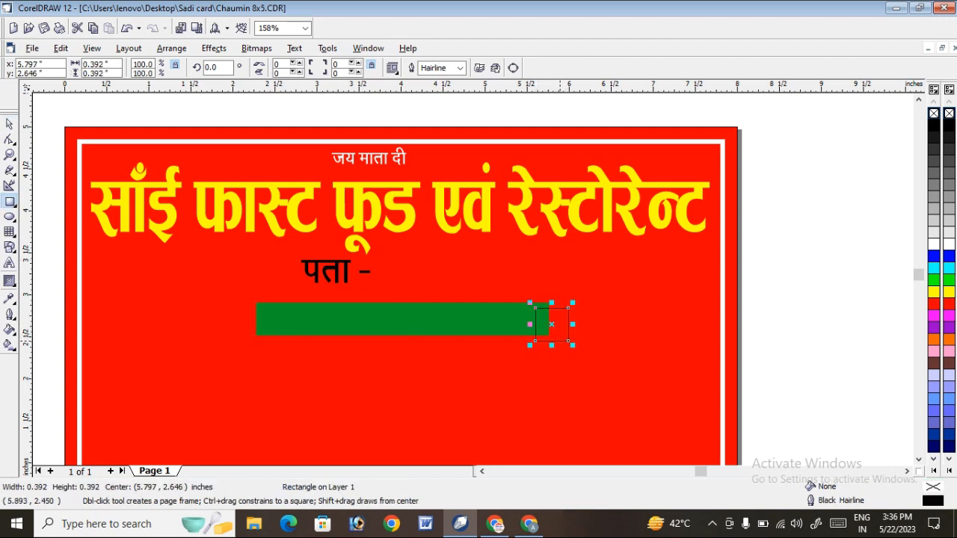
key(ctrl+z)
drag(534, 302, 568, 336)
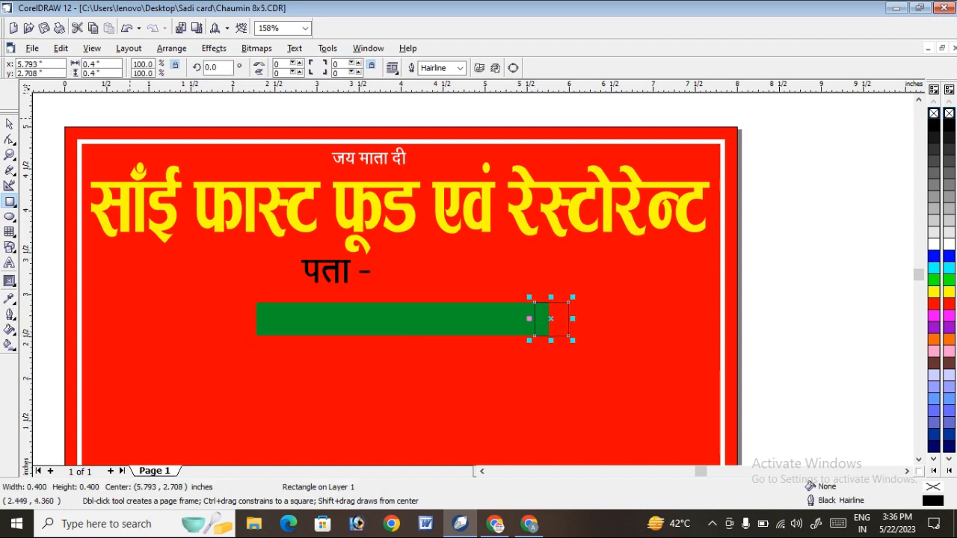
Rotate the square 45° into a diamond and shrink it to about 0.417 inch across.
click(9, 123)
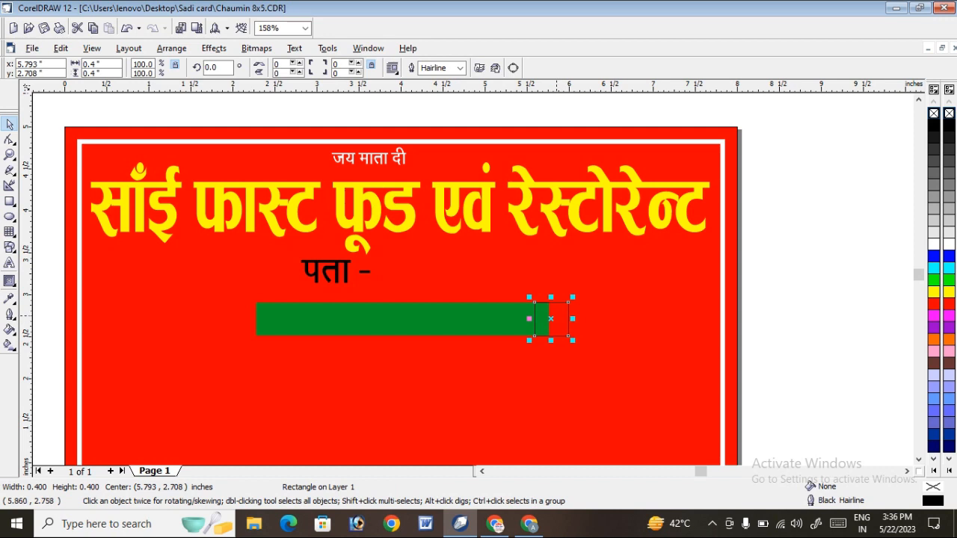
click(566, 314)
drag(574, 301, 555, 283)
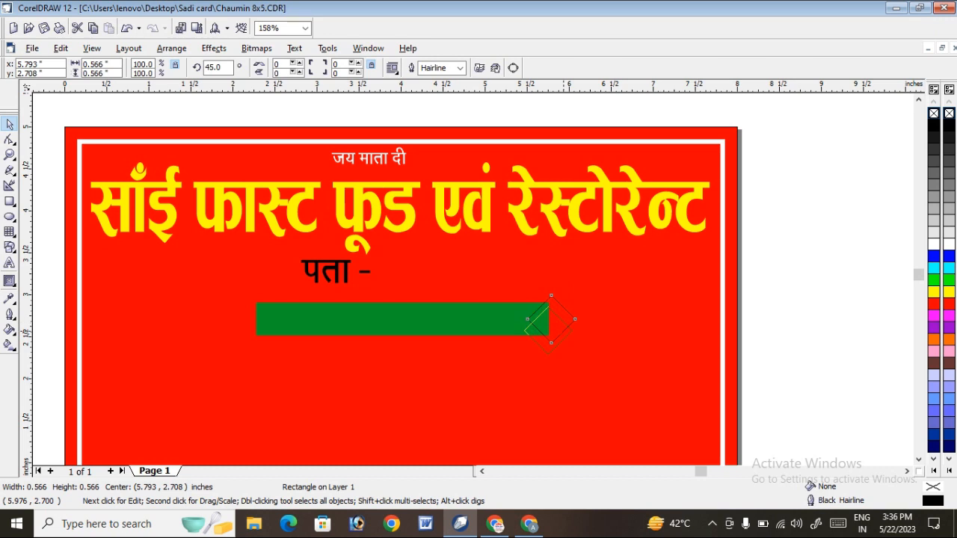
drag(566, 320, 562, 345)
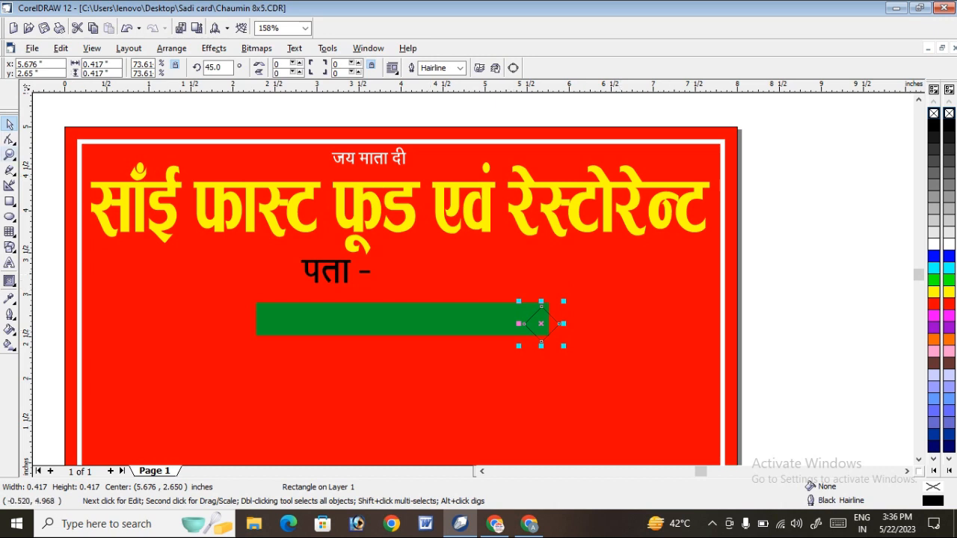
Move the diamond over the green bar's right end and scale it to about 0.391 inch to match the bar's height.
click(9, 154)
drag(477, 277, 613, 364)
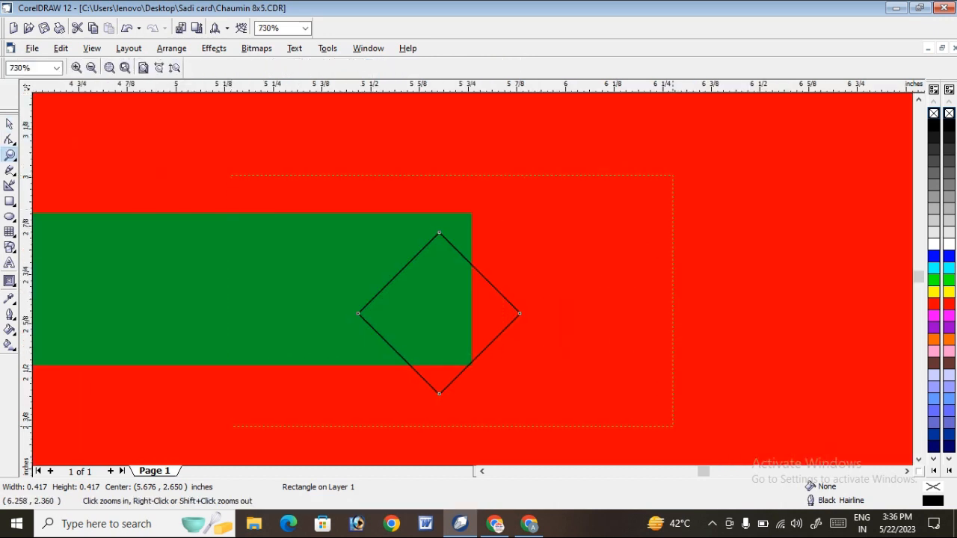
drag(673, 426, 688, 420)
click(9, 124)
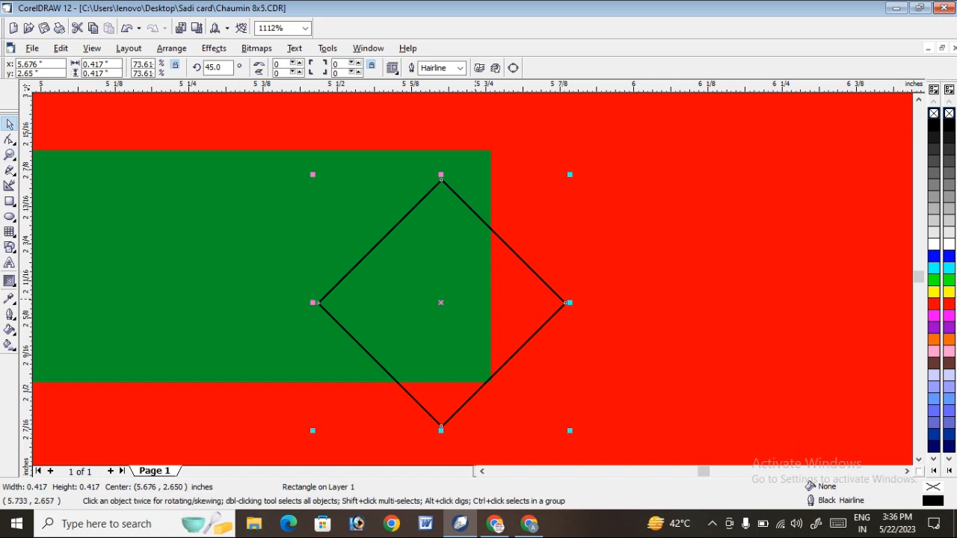
drag(475, 297, 520, 270)
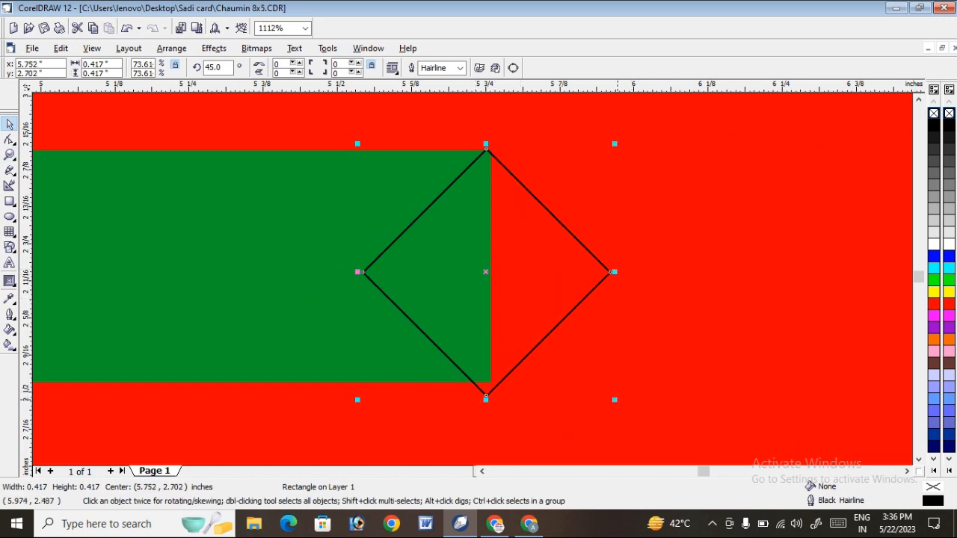
drag(615, 400, 599, 385)
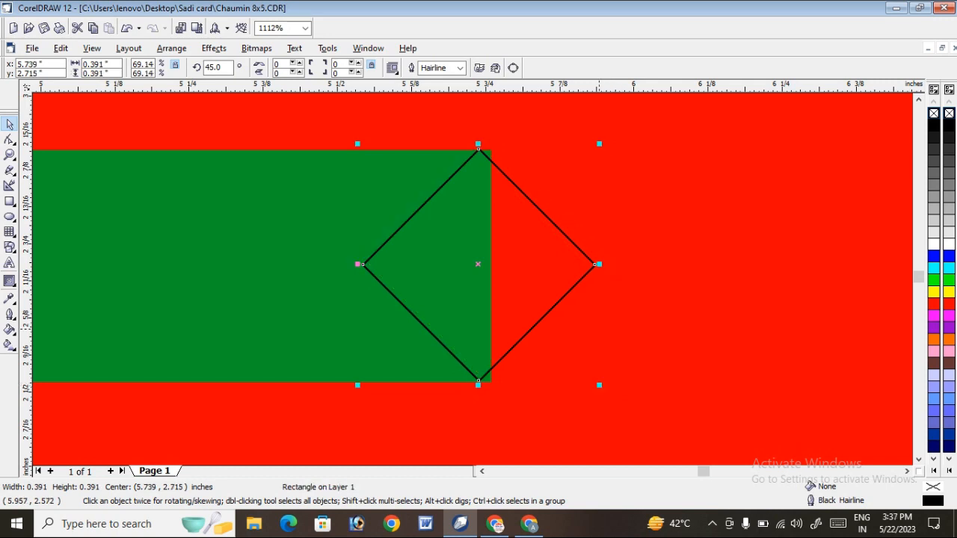
Fill the diamond with white, remove its outline and centre it on the green bar's right edge.
click(933, 244)
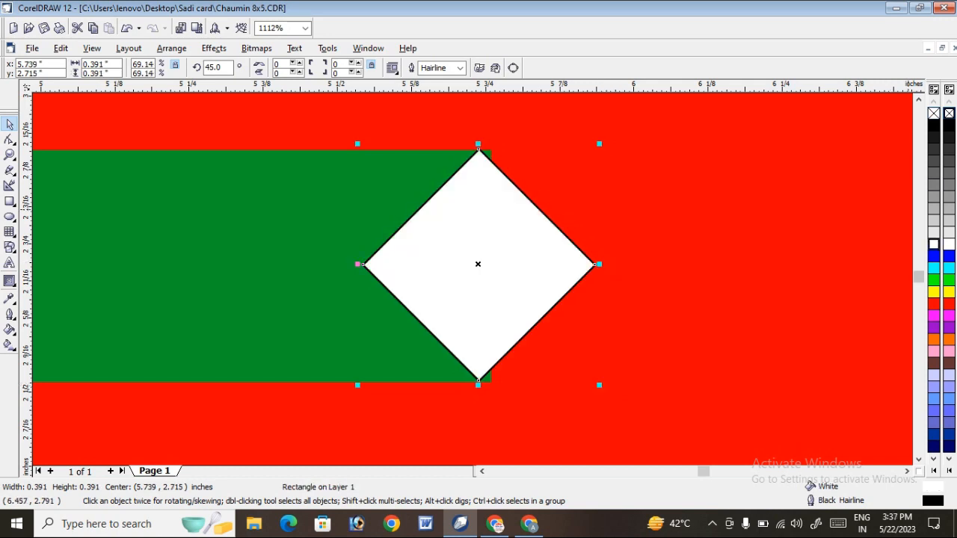
right_click(933, 113)
scroll(516, 179, down, 1)
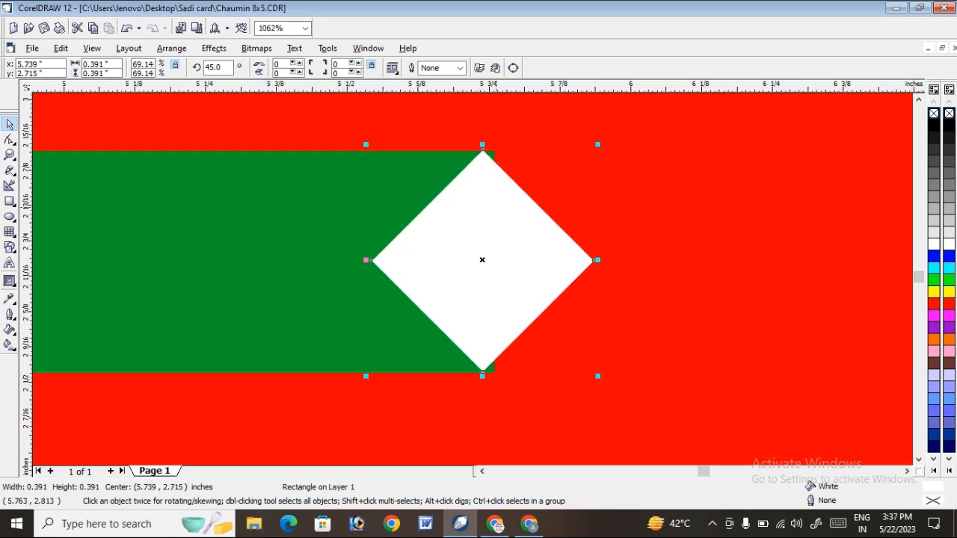
drag(497, 209, 508, 208)
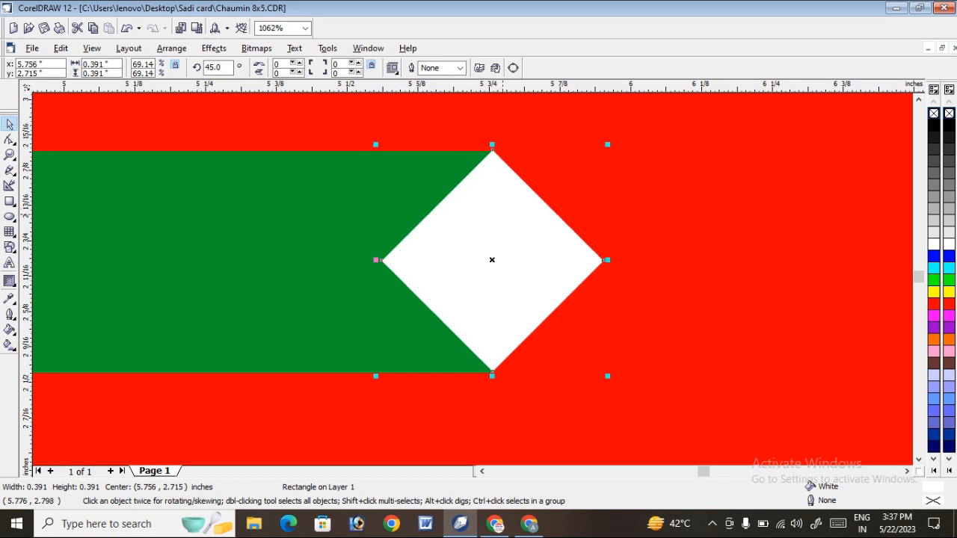
Duplicate the white diamond outward from the bar's right end and shrink the copy to about 0.29 inch, touching the first diamond's tip.
scroll(430, 189, down, 3)
scroll(451, 190, up, 1)
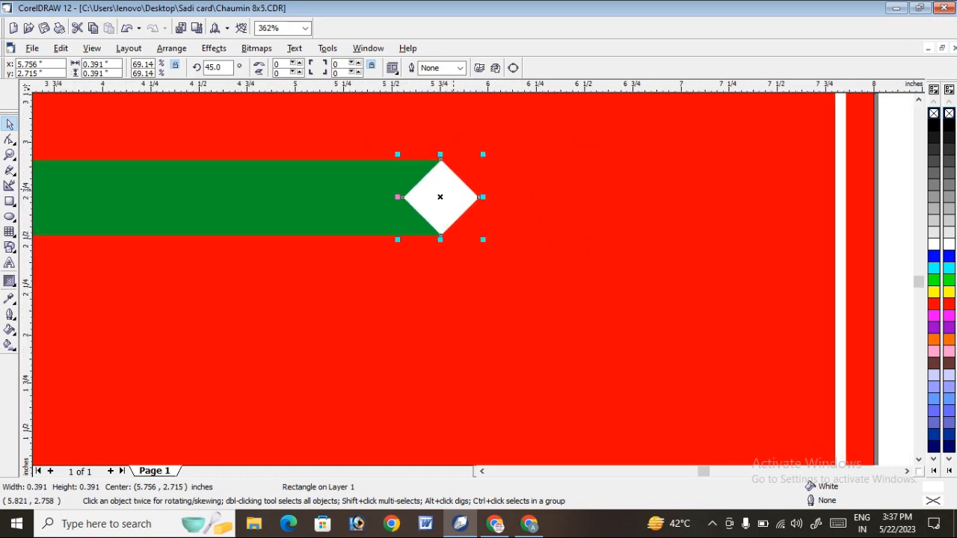
click(450, 189)
drag(528, 188, 528, 189)
right_click(528, 189)
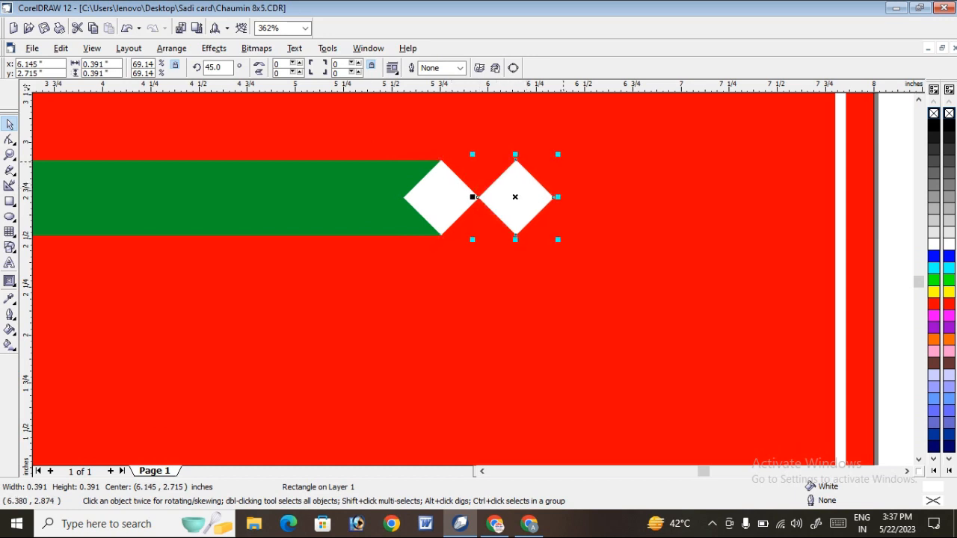
drag(558, 154, 548, 169)
drag(525, 199, 515, 198)
drag(517, 192, 519, 192)
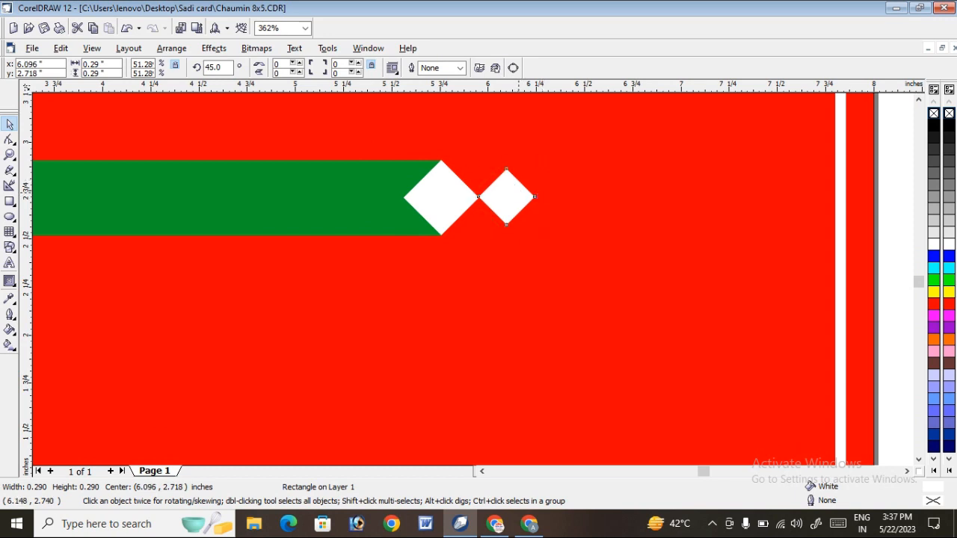
Add a third diamond of about 0.203 inch beyond the second one, touching its outer tip.
right_click(577, 193)
drag(578, 193, 591, 173)
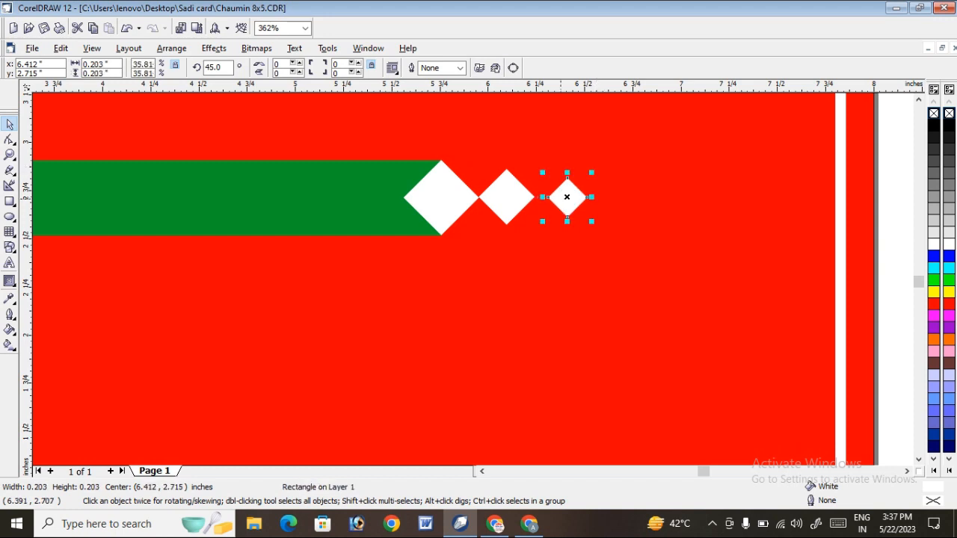
drag(562, 201, 555, 200)
Copy the three diamonds to the green bar's left end, mirrored horizontally, with the largest one centred on the bar's left edge.
shift+click(510, 198)
shift+click(452, 198)
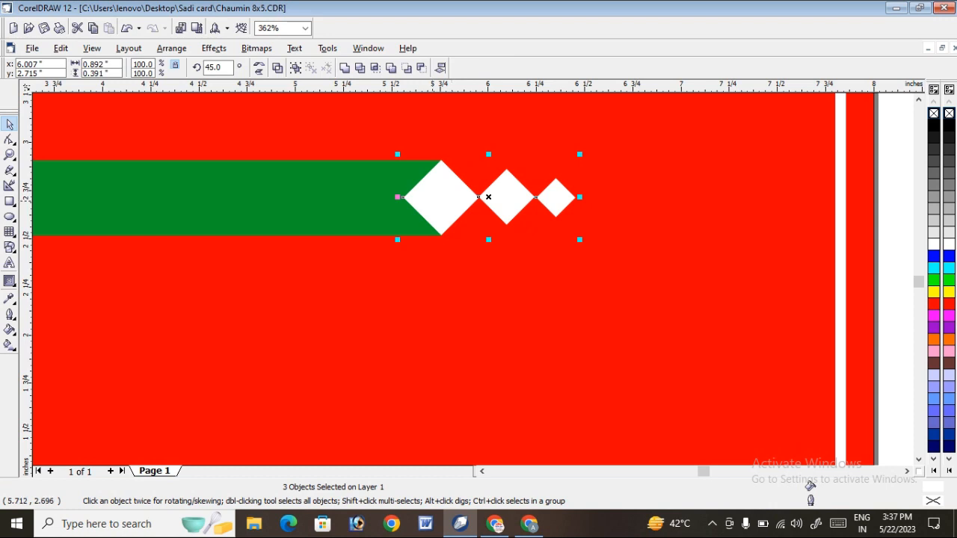
scroll(783, 221, down, 3)
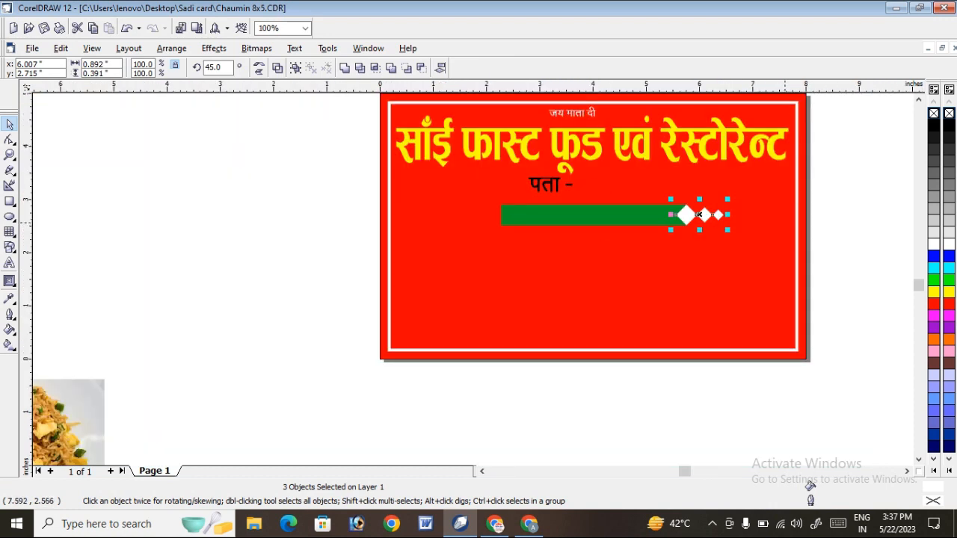
scroll(785, 221, up, 1)
drag(667, 206, 329, 208)
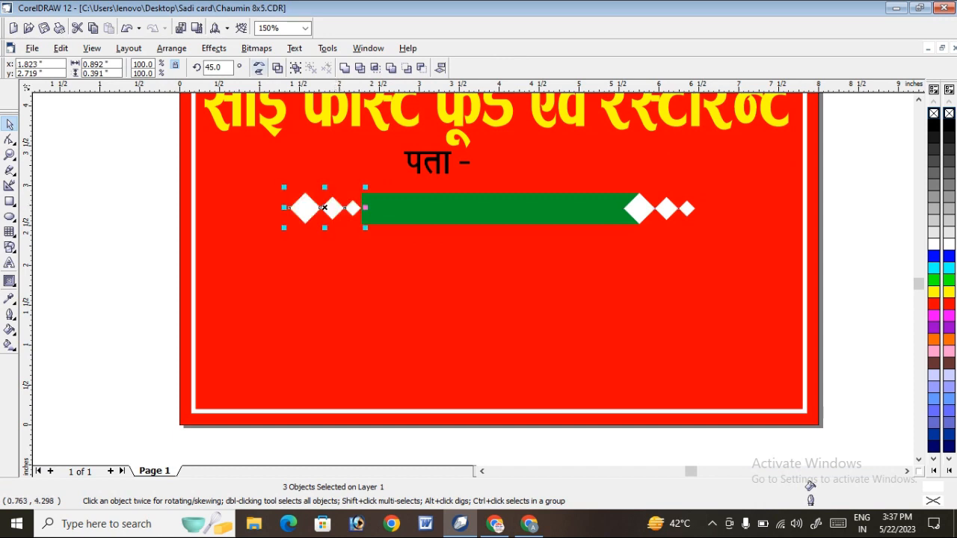
click(259, 65)
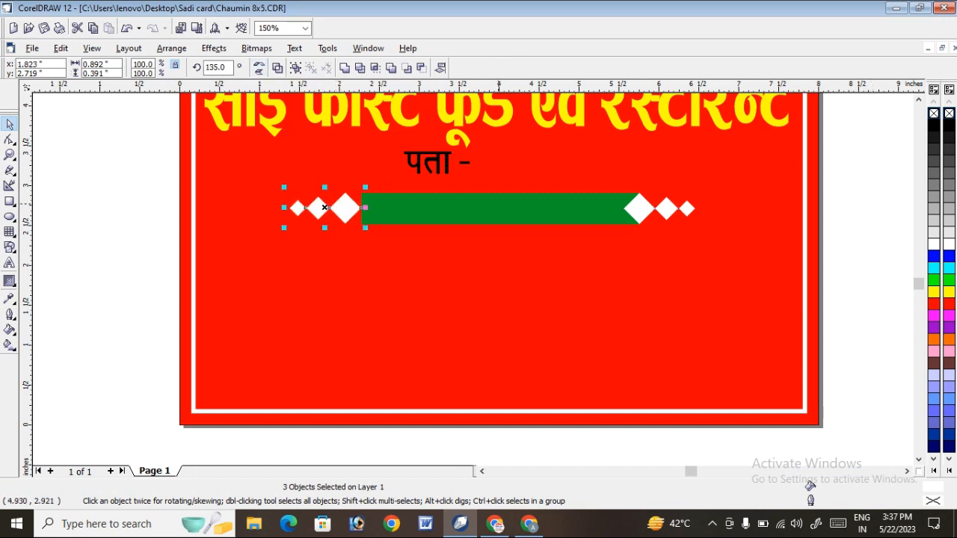
drag(333, 212, 349, 209)
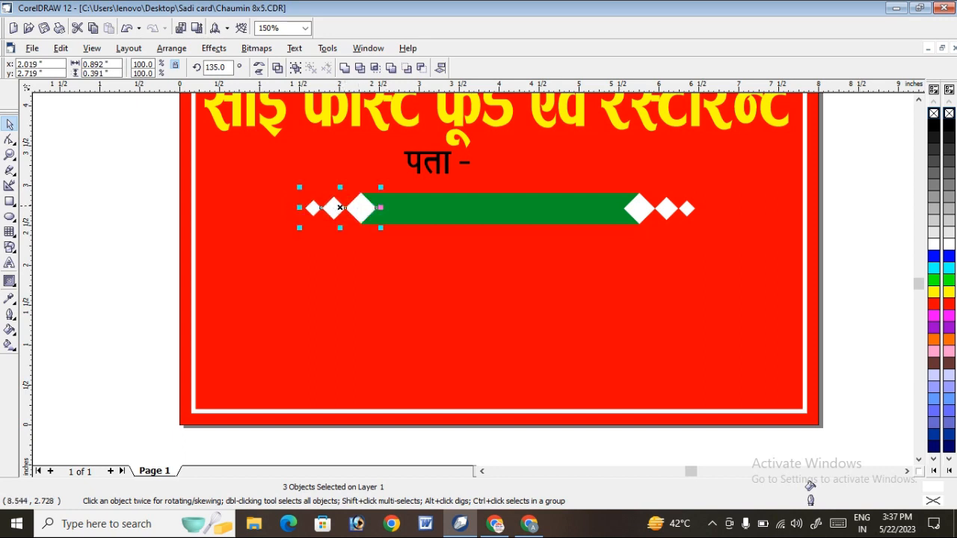
Group the green bar with its six diamonds and narrow the group to about 4.166 inches wide.
key(Escape)
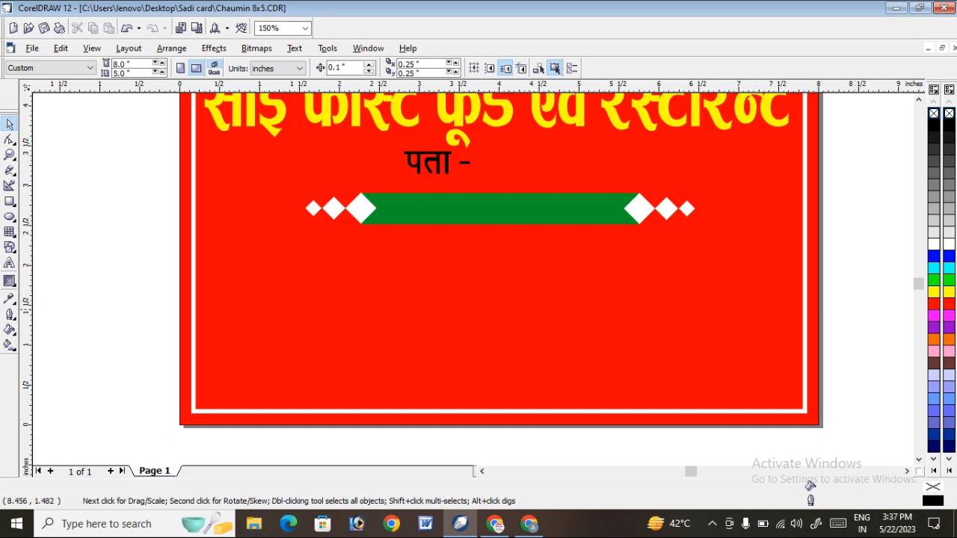
drag(856, 328, 478, 216)
drag(853, 270, 106, 182)
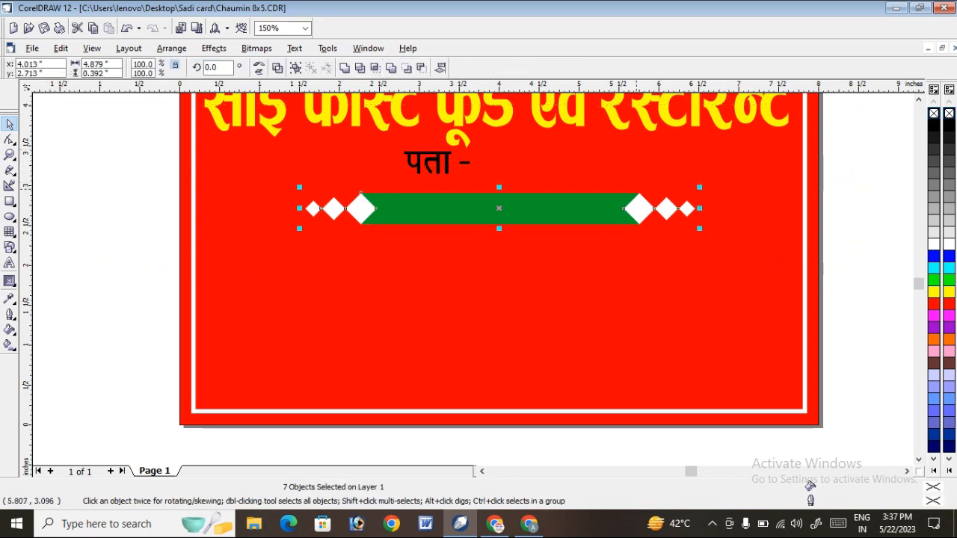
key(ctrl+g)
drag(699, 208, 666, 208)
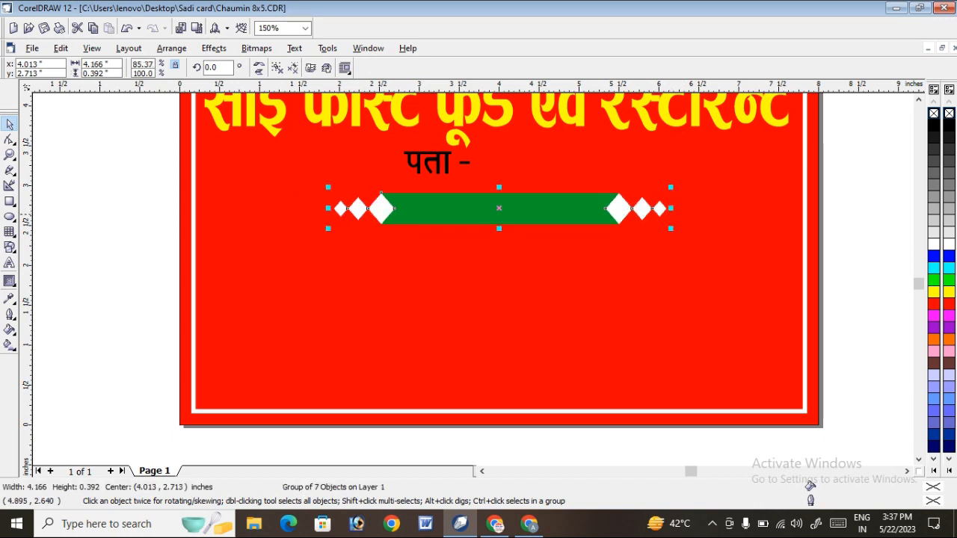
Move the ribbon up under the main heading and place the "पता -" text in front at its left part, scaled to about 33.3 pt.
drag(550, 206, 521, 176)
click(10, 154)
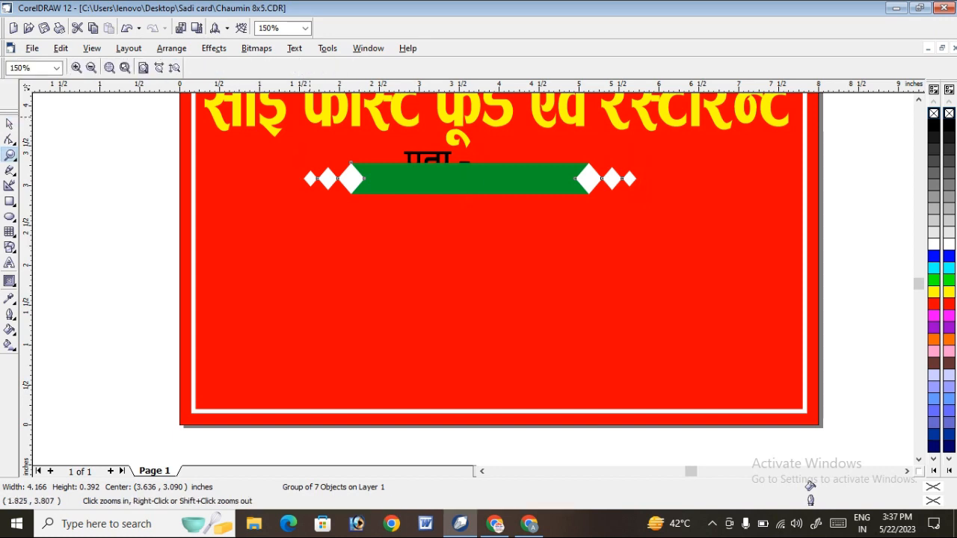
drag(242, 112, 662, 215)
key(space)
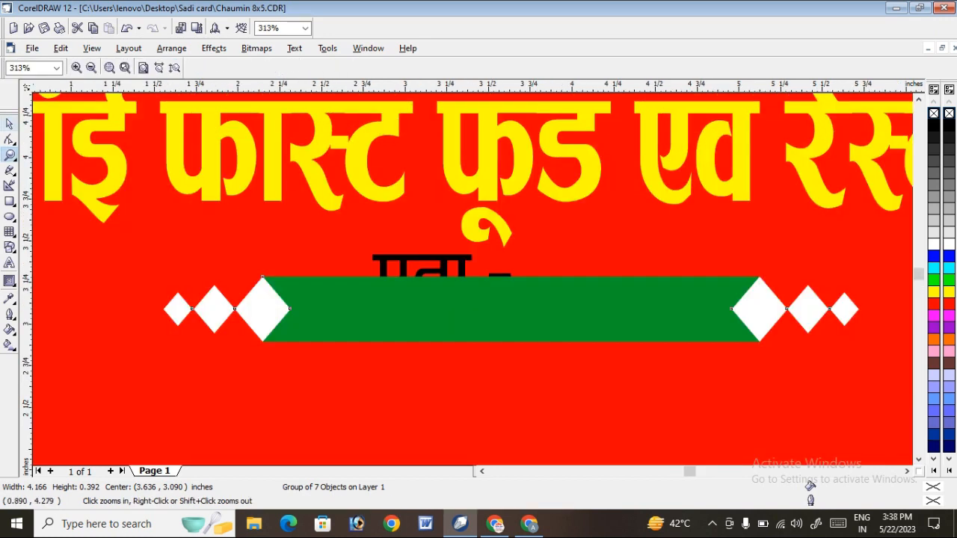
ctrl+click(447, 260)
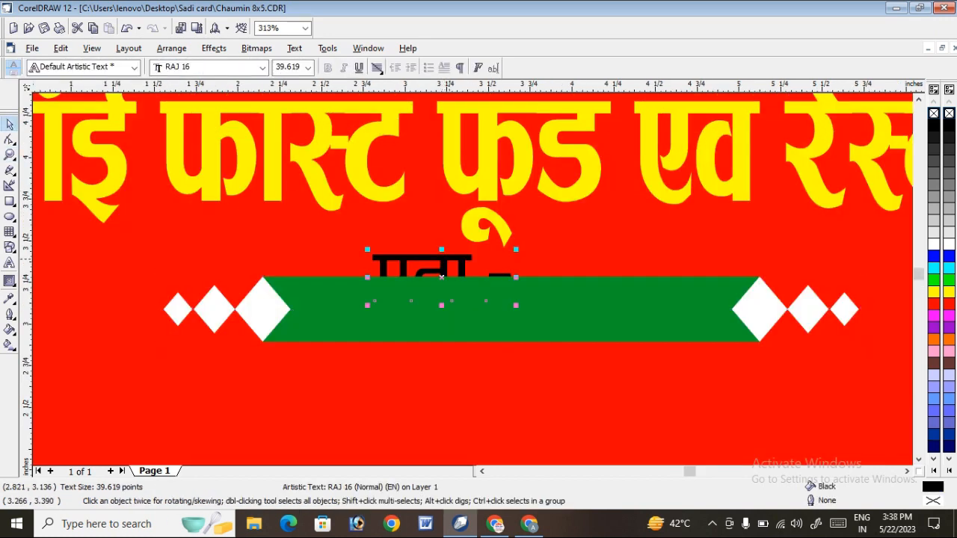
drag(449, 259, 384, 307)
key(shift+Page_Up)
drag(458, 278, 437, 286)
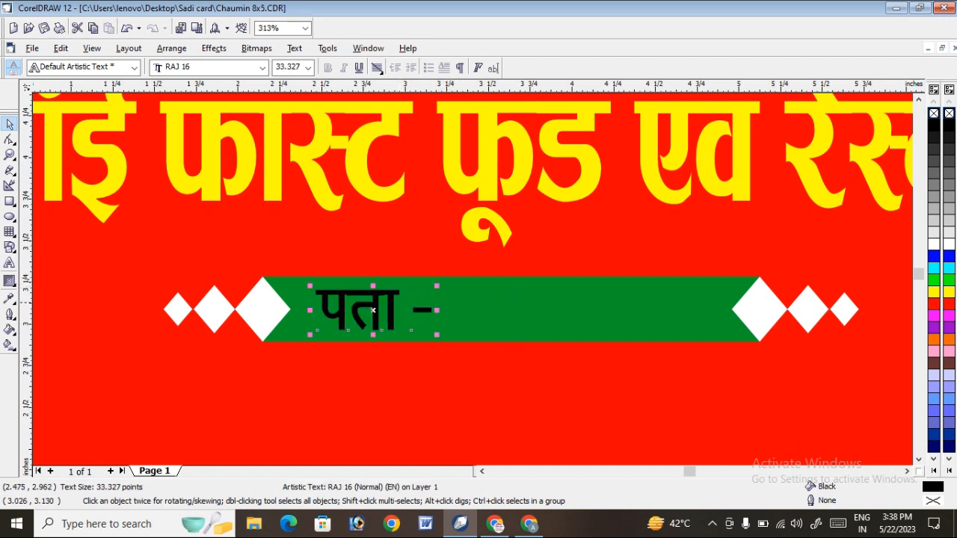
drag(388, 305, 391, 308)
Colour the "पता -" text on the green ribbon white.
click(934, 233)
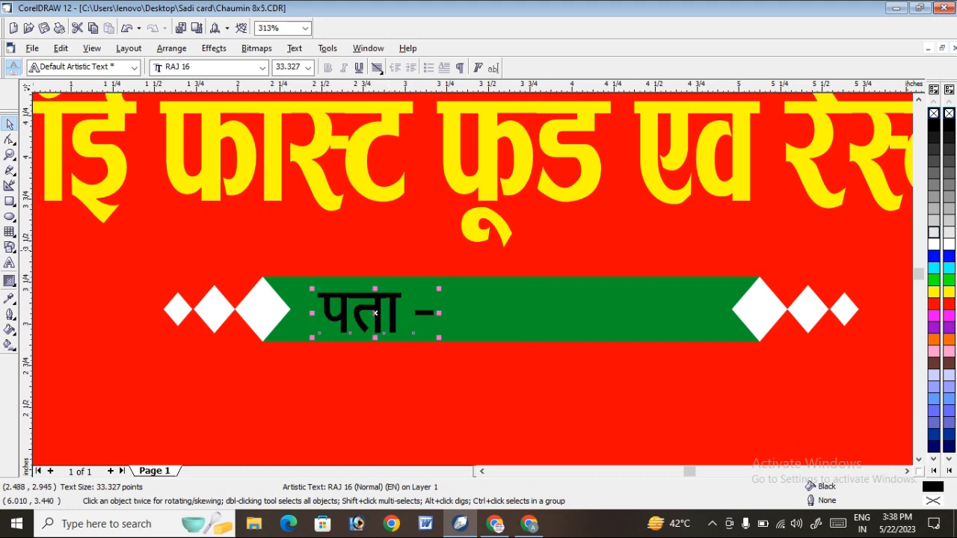
scroll(376, 314, down, 1)
click(934, 245)
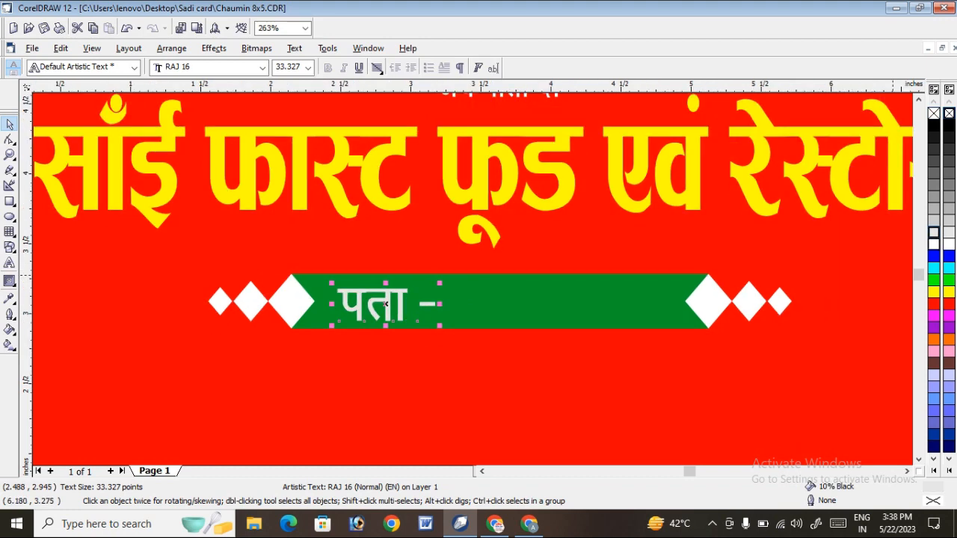
scroll(513, 238, down, 5)
click(803, 168)
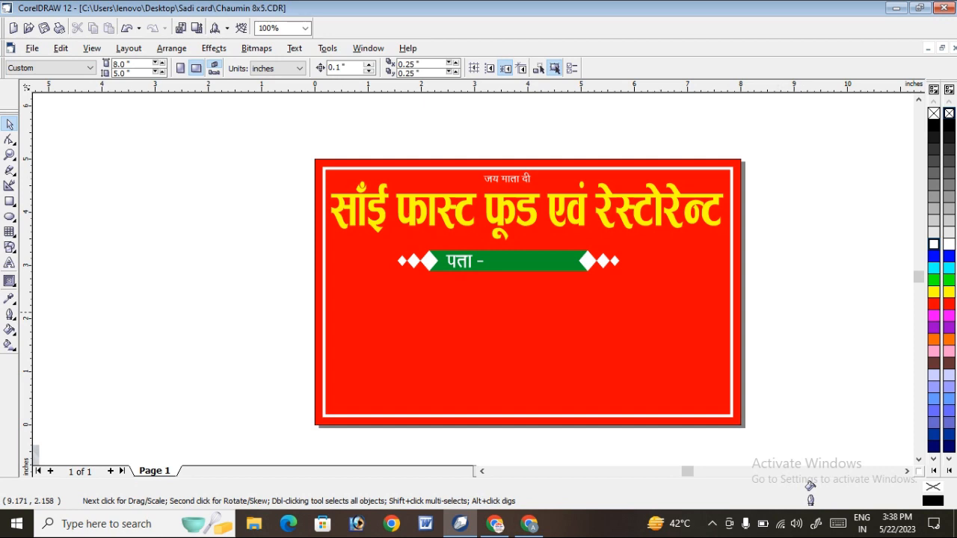
Move the ribbon together with its "पता -" text slightly up and to the right, closer under the yellow heading.
drag(796, 312, 239, 217)
drag(516, 252, 536, 251)
click(821, 212)
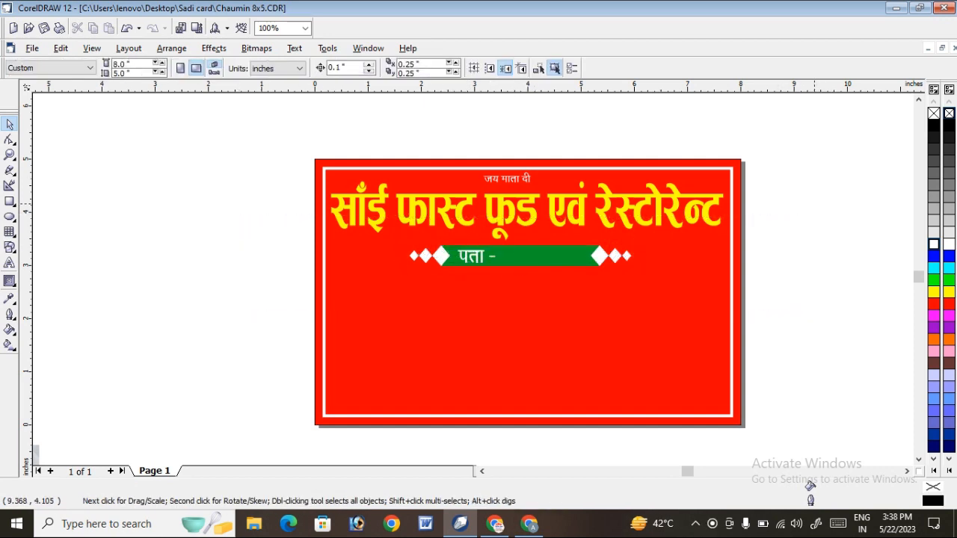
Delete the smallest, outermost diamond at each end of the green ribbon.
ctrl+click(627, 256)
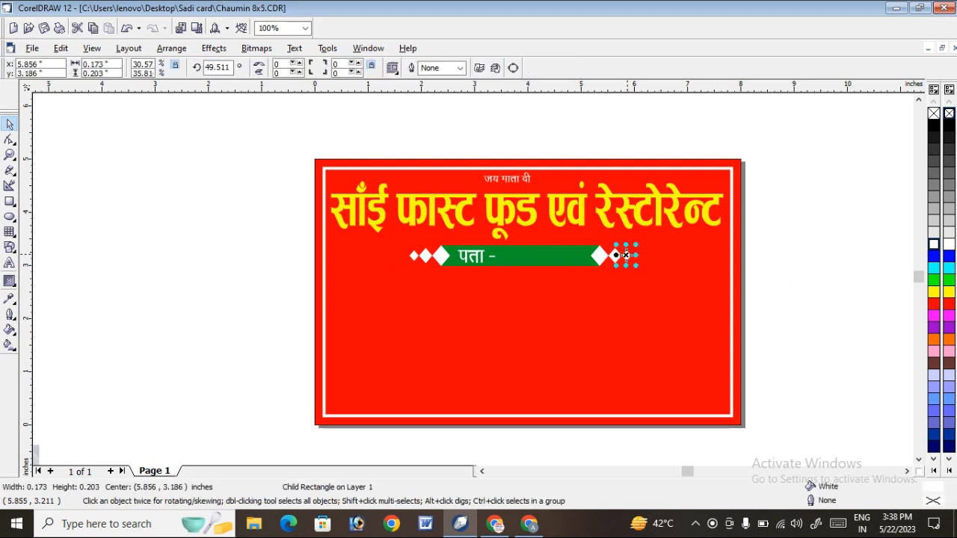
ctrl+click(614, 255)
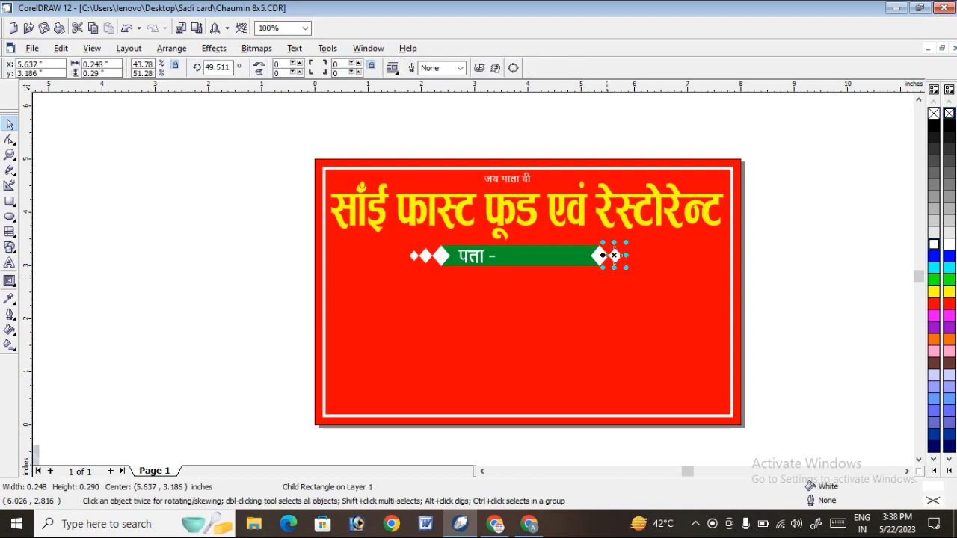
ctrl+click(414, 255)
key(Delete)
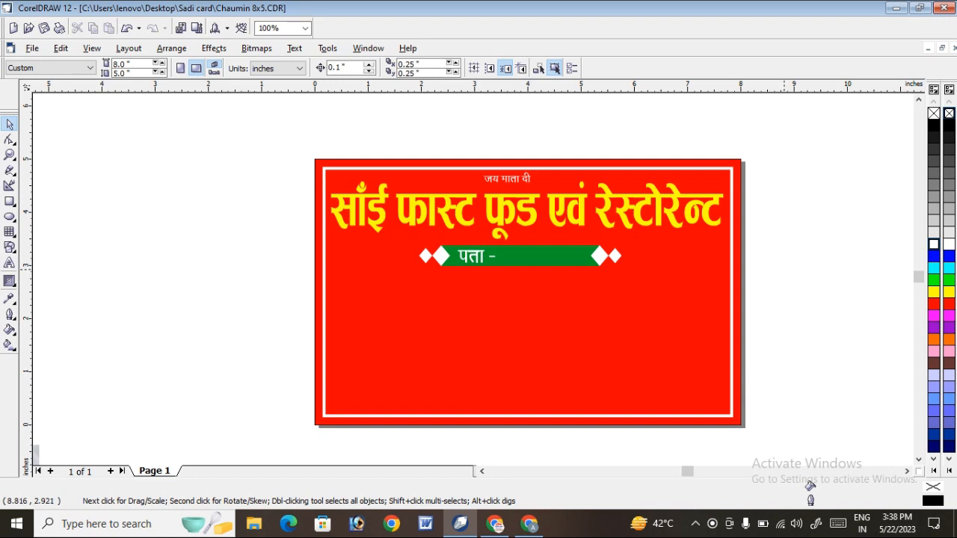
Draw an ellipse of about 4.226 × 2.796 inches overlapping the banner's lower left part and left edge.
scroll(784, 269, down, 1)
scroll(799, 256, down, 1)
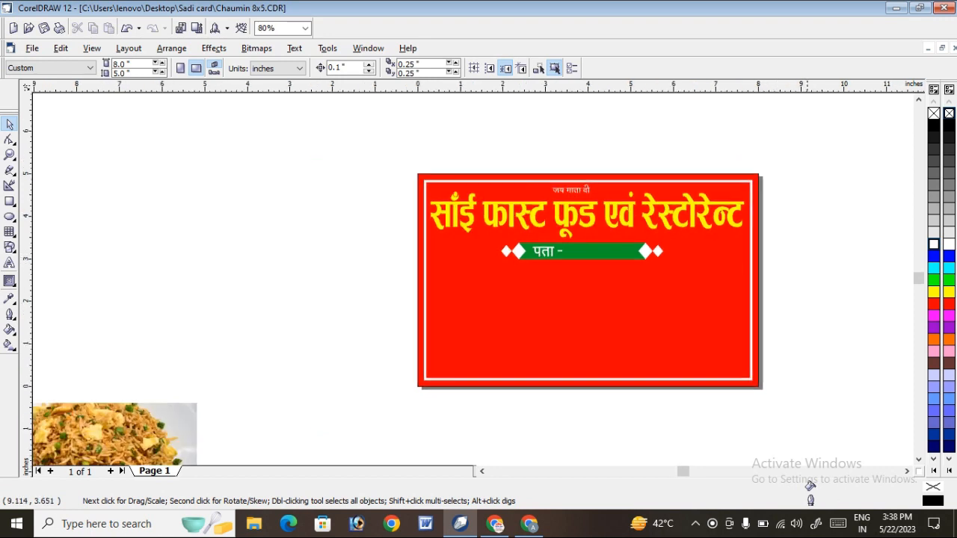
right_click(524, 274)
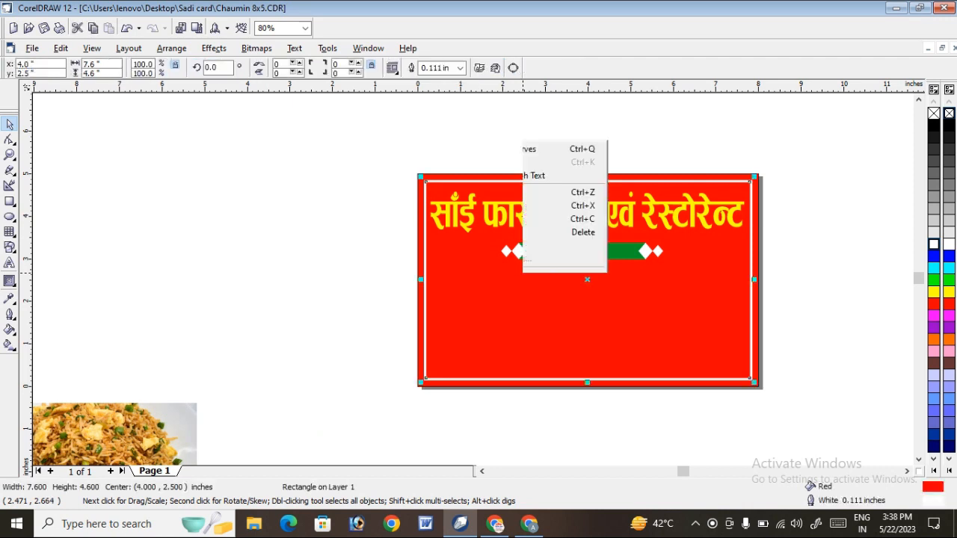
click(131, 135)
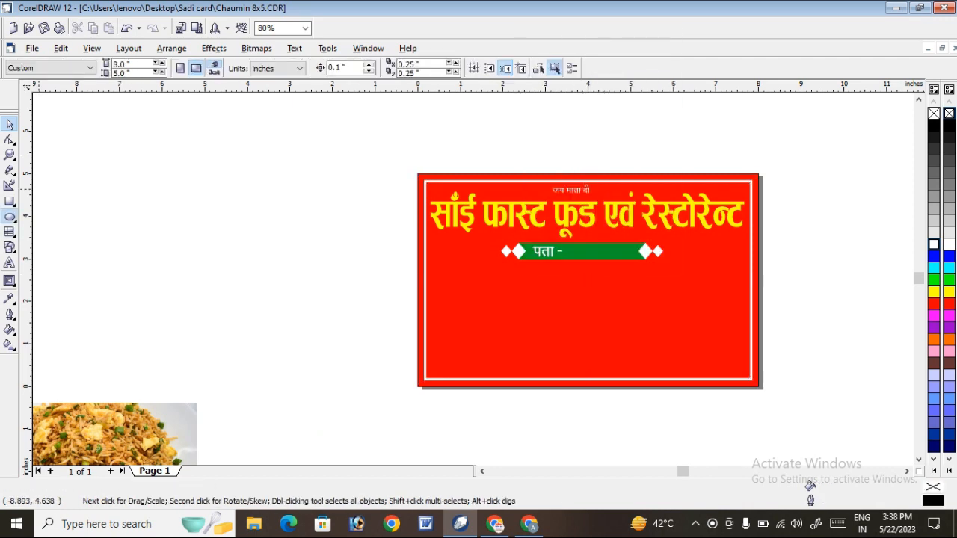
click(9, 216)
drag(369, 242, 560, 371)
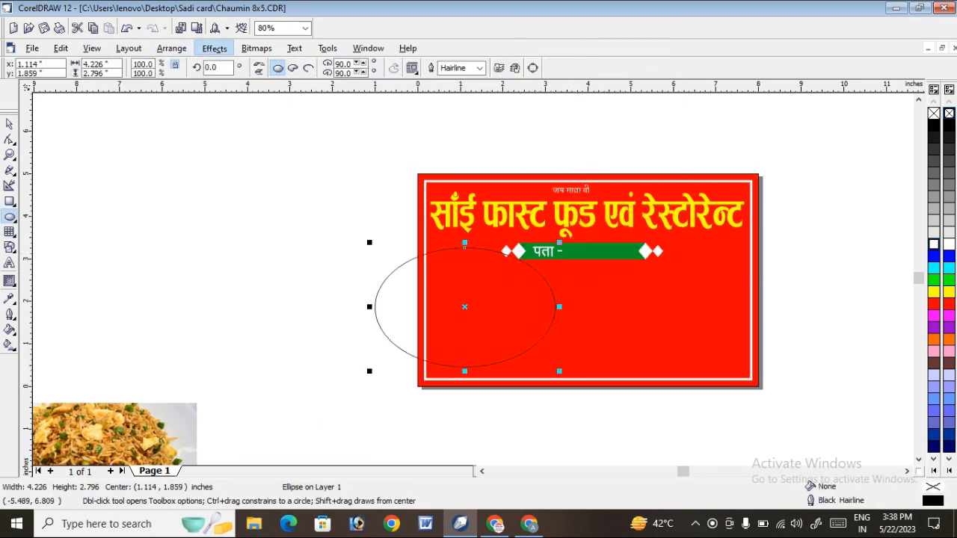
PowerClip the ellipse inside the red bordered rectangle and open the clip contents for editing.
click(214, 48)
mouse_move(230, 204)
click(362, 206)
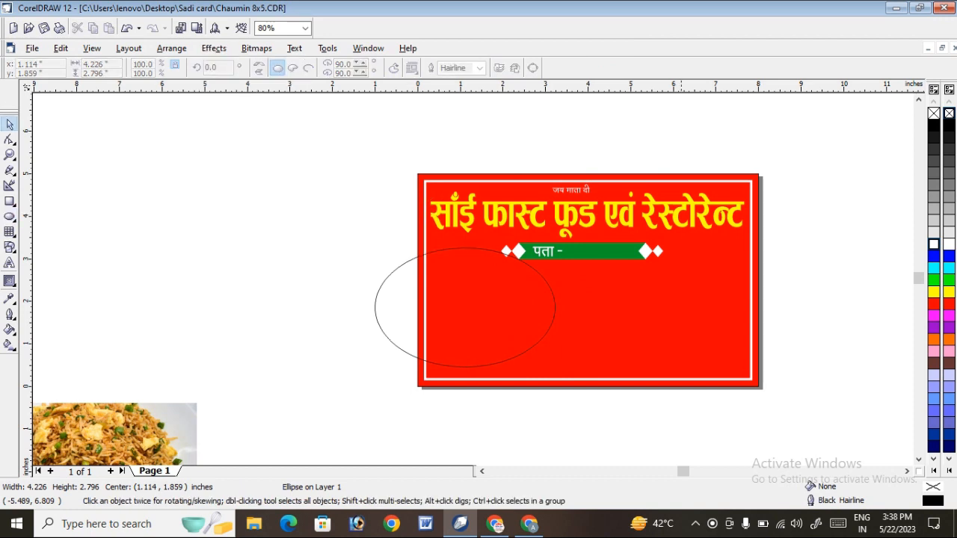
click(680, 287)
right_click(680, 287)
click(722, 21)
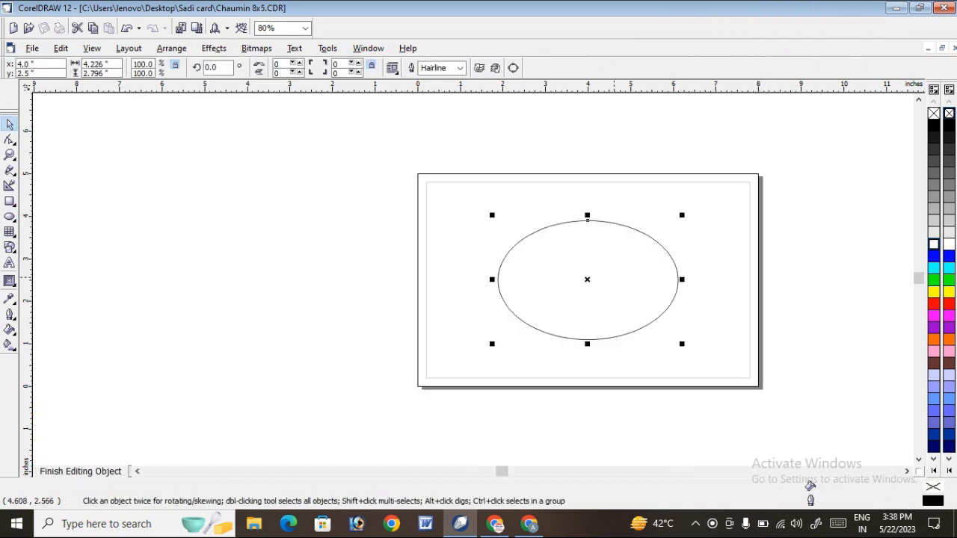
Move the clipped ellipse to the page's lower left corner and enlarge it proportionally to about 6.414 × 4.243 inches.
drag(643, 259, 516, 334)
click(516, 334)
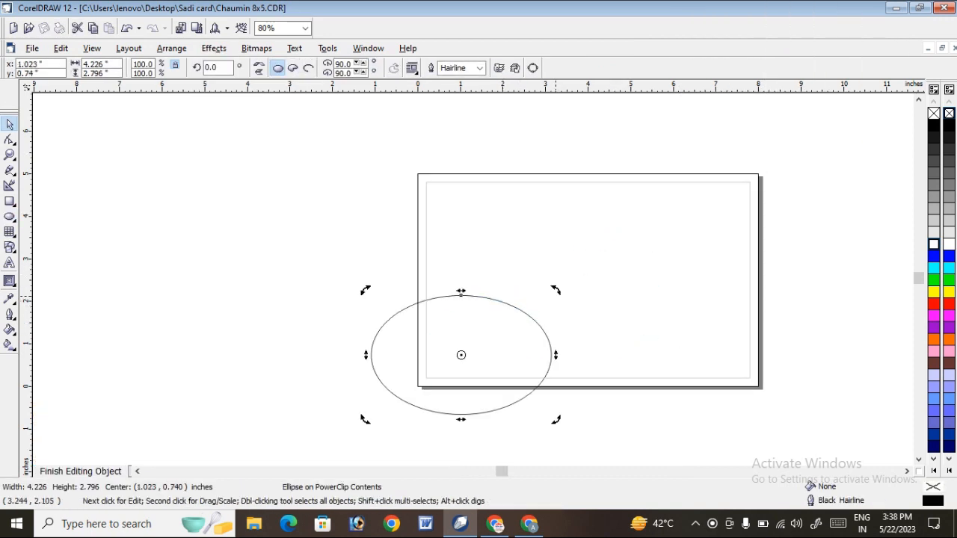
click(462, 353)
drag(556, 290, 890, 233)
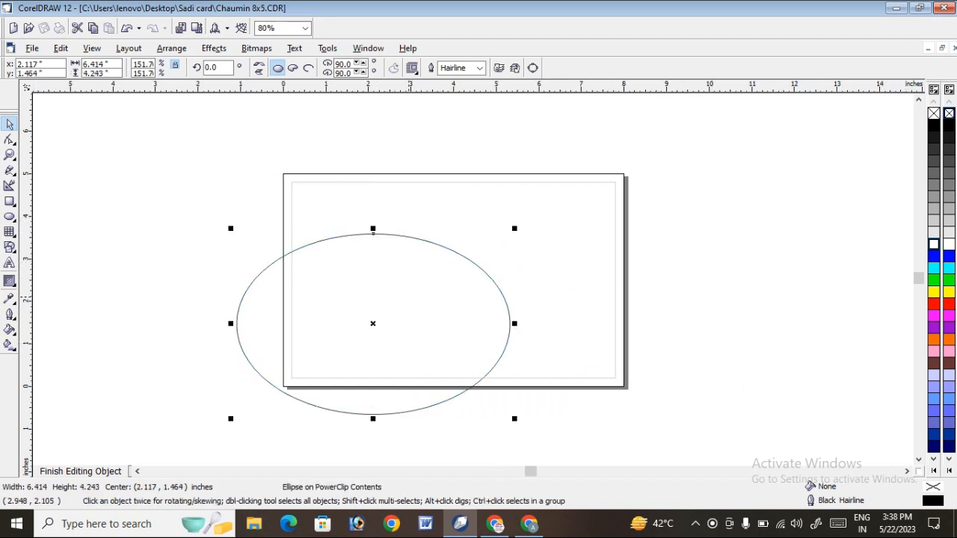
Widen the ellipse to about 10.245 inches so it spans the lower part of the page, and fill it with white.
drag(413, 299, 523, 313)
drag(341, 336, 217, 336)
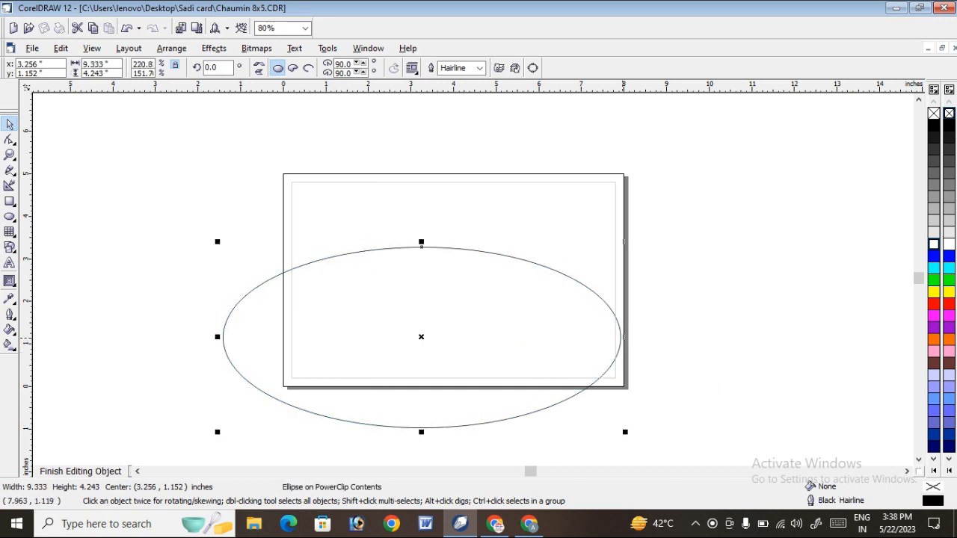
drag(625, 337, 664, 351)
drag(498, 347, 502, 358)
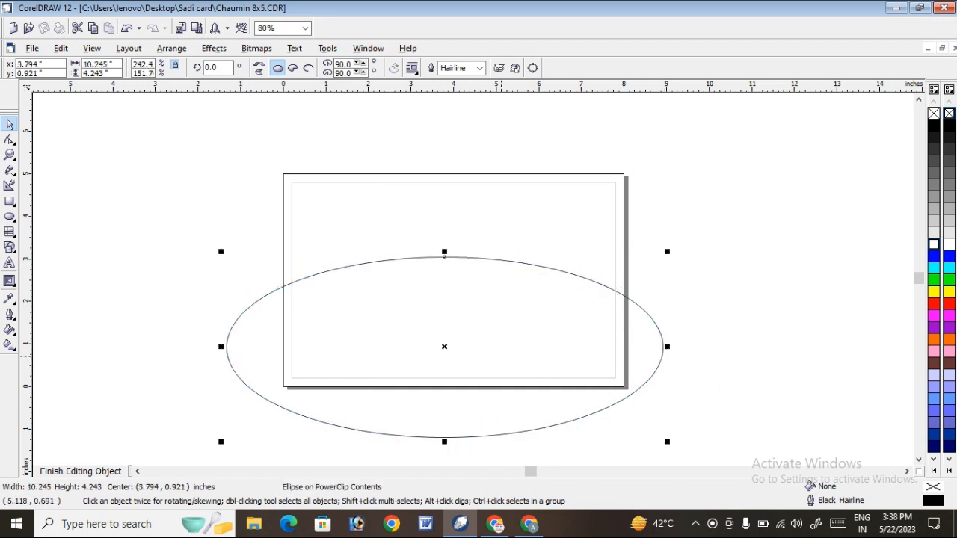
drag(501, 279, 497, 271)
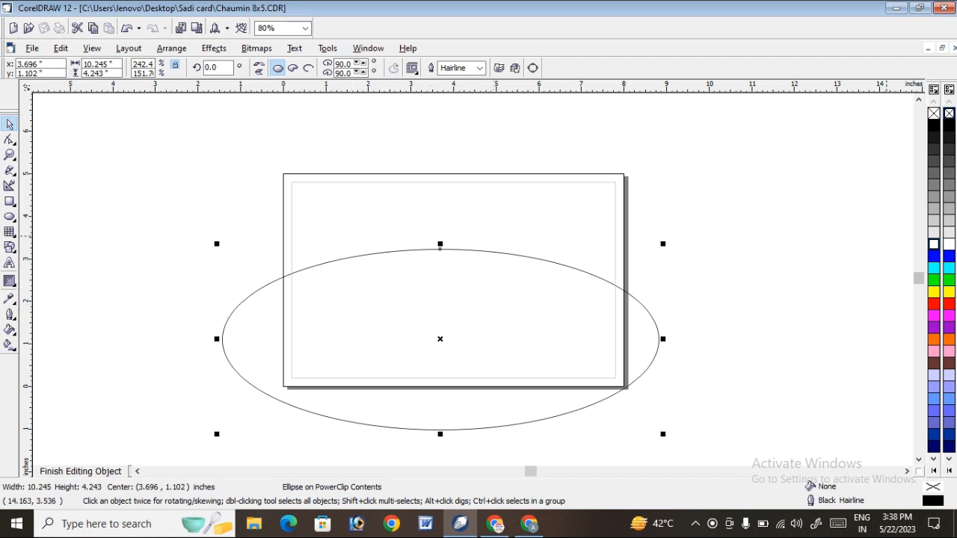
click(933, 244)
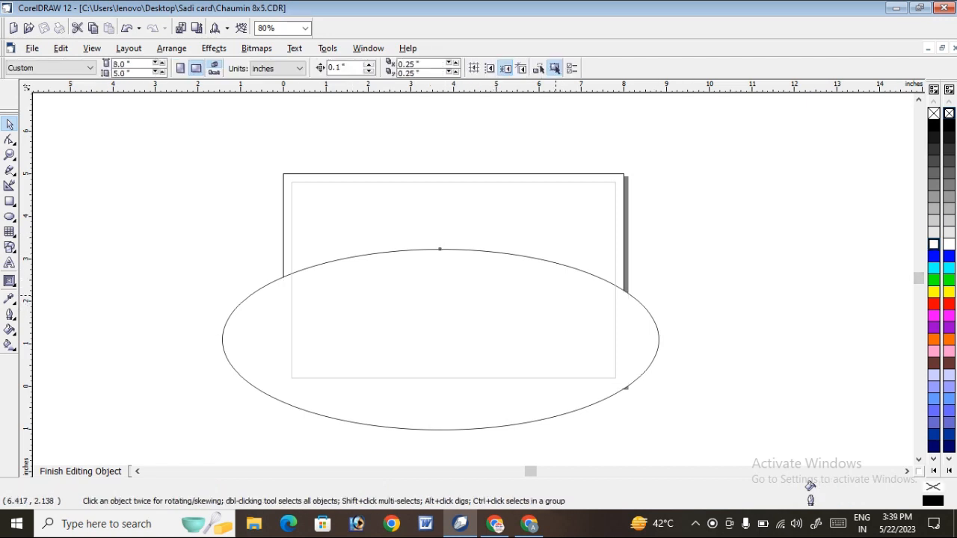
Duplicate the white ellipse slightly down and to the left, and fill the original ellipse behind it with red.
drag(571, 288, 568, 292)
key(Escape)
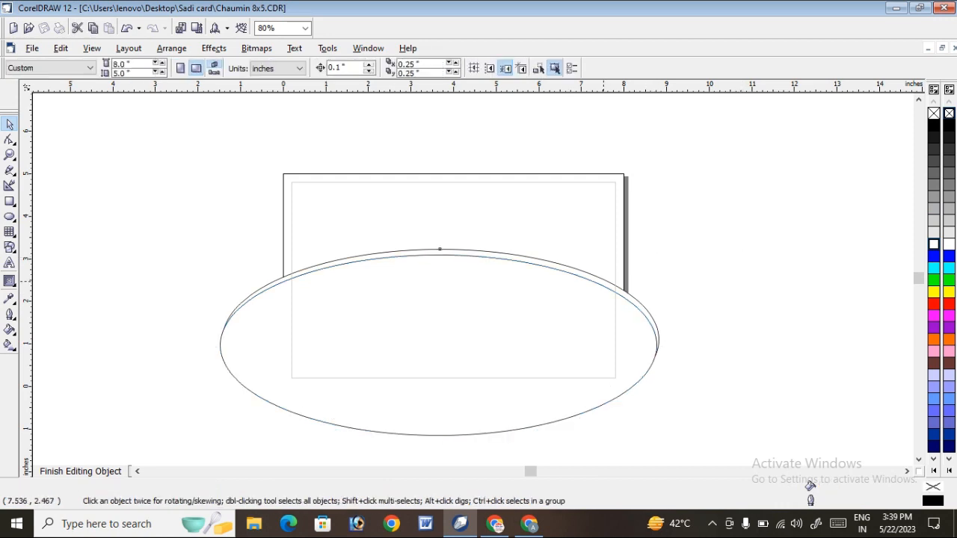
key(ctrl+z)
click(934, 302)
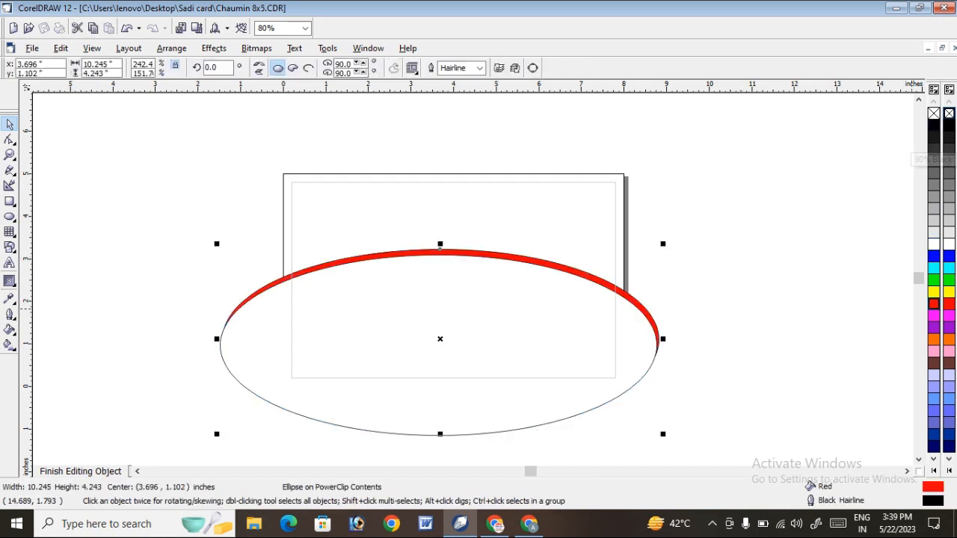
Remove the outlines from the red ellipse and the white ellipse.
right_click(934, 113)
click(813, 352)
click(607, 318)
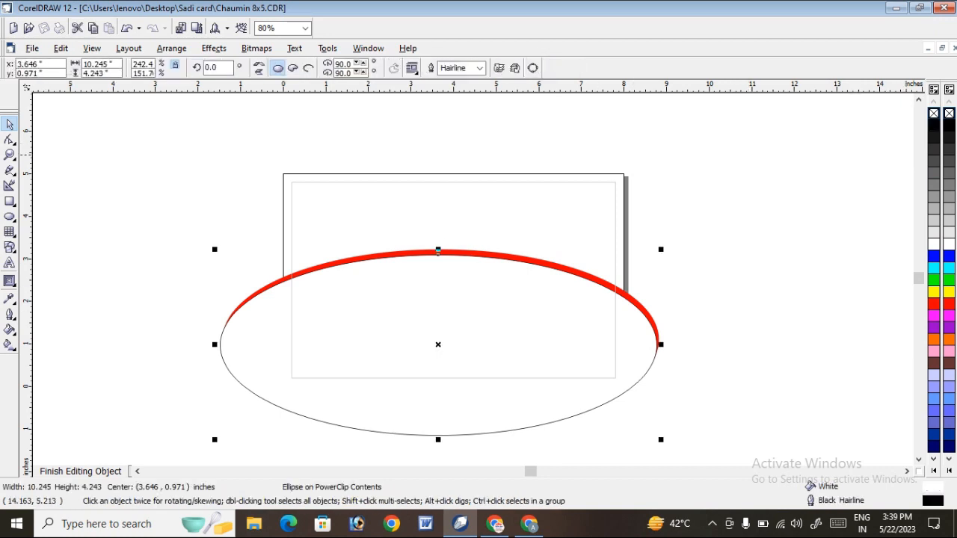
right_click(934, 113)
key(Escape)
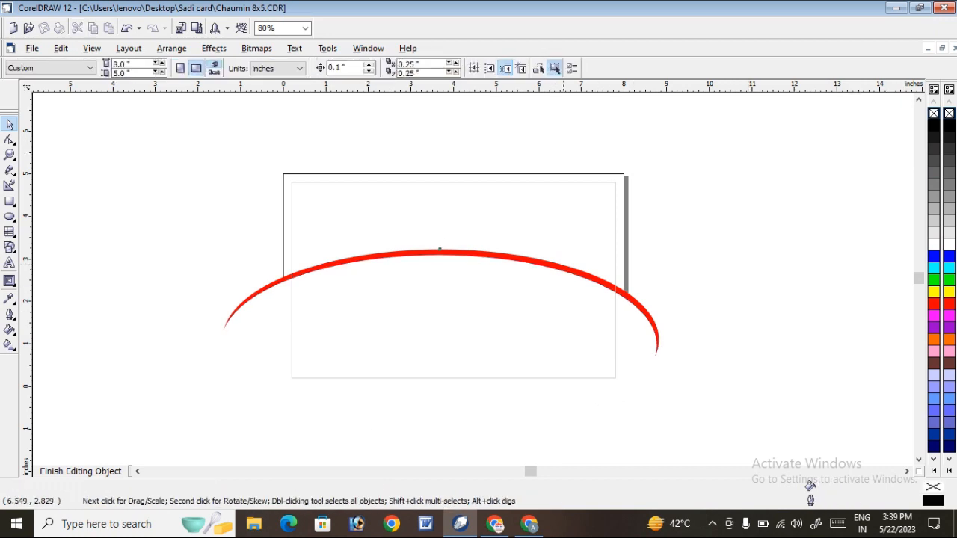
Change the rear ellipse's fill to dark red (R:154 G:0 B:0) and finish editing the clip contents.
click(440, 251)
click(934, 305)
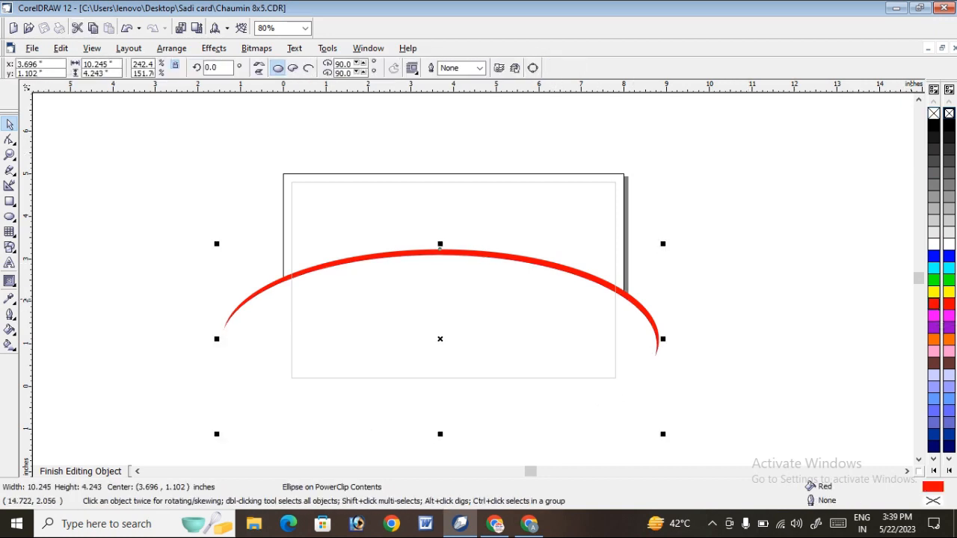
click(920, 334)
key(Escape)
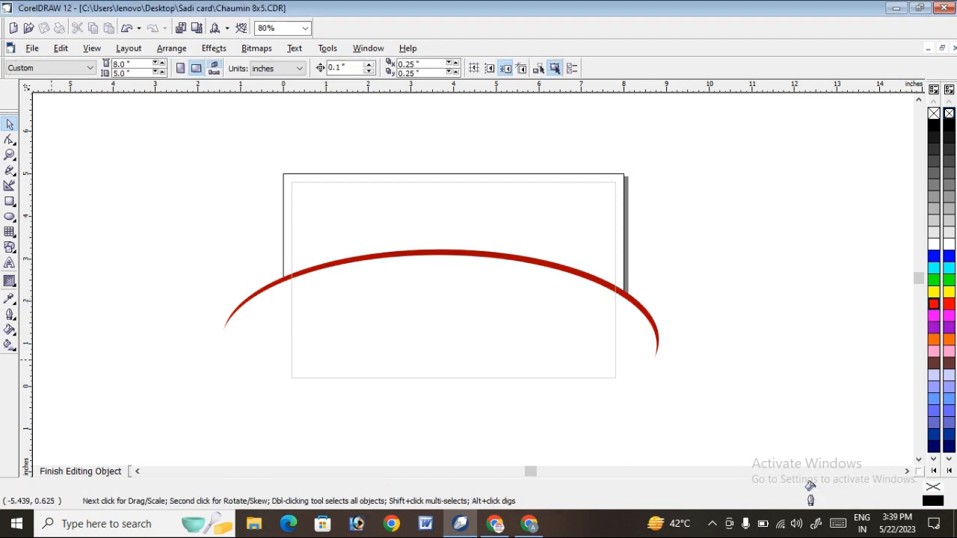
click(80, 472)
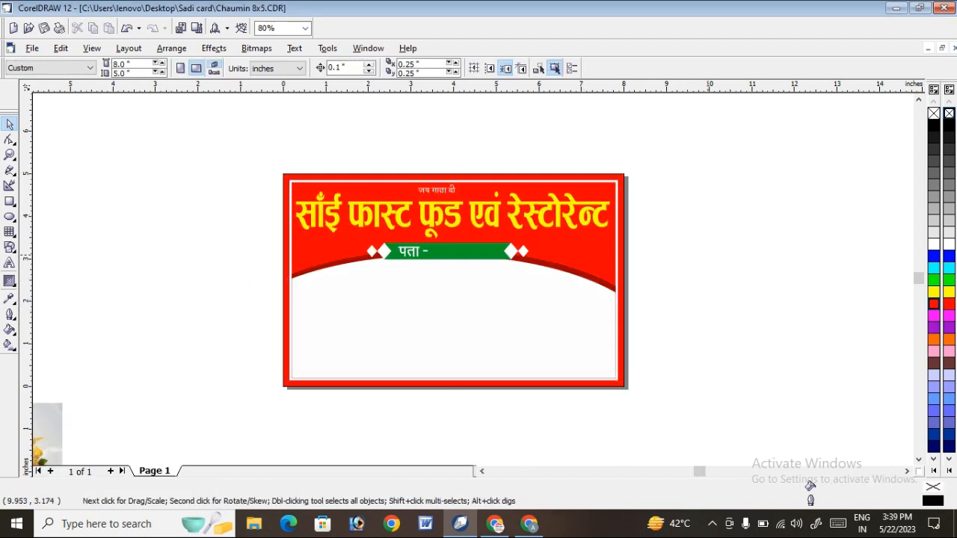
Reopen the clip contents, shift the white and dark red ellipses slightly to thicken the dark red band, and finish editing.
right_click(592, 222)
click(634, 244)
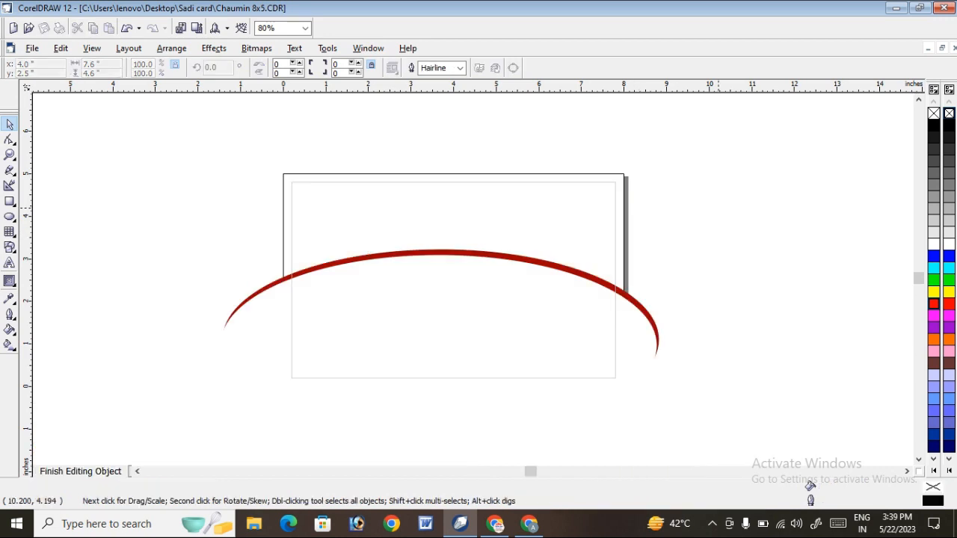
click(438, 253)
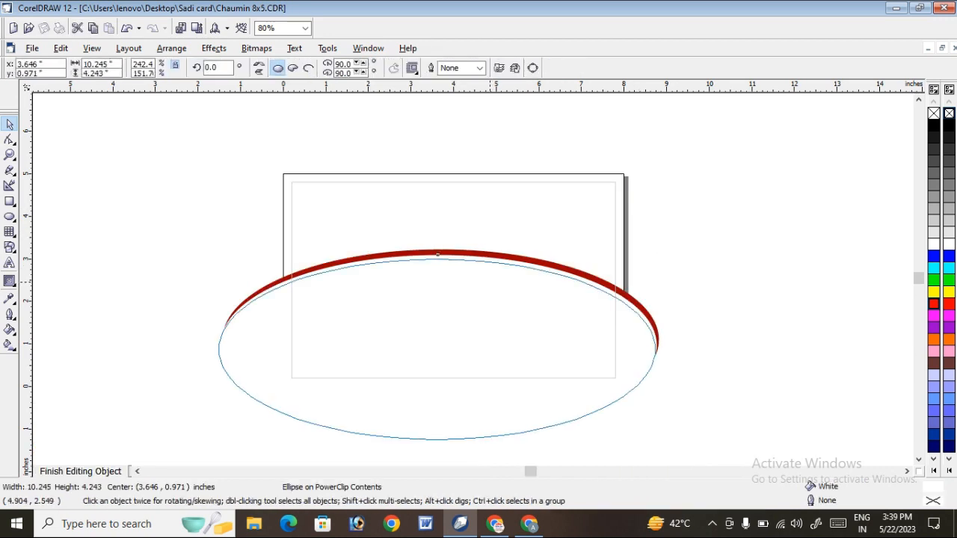
drag(440, 254, 435, 254)
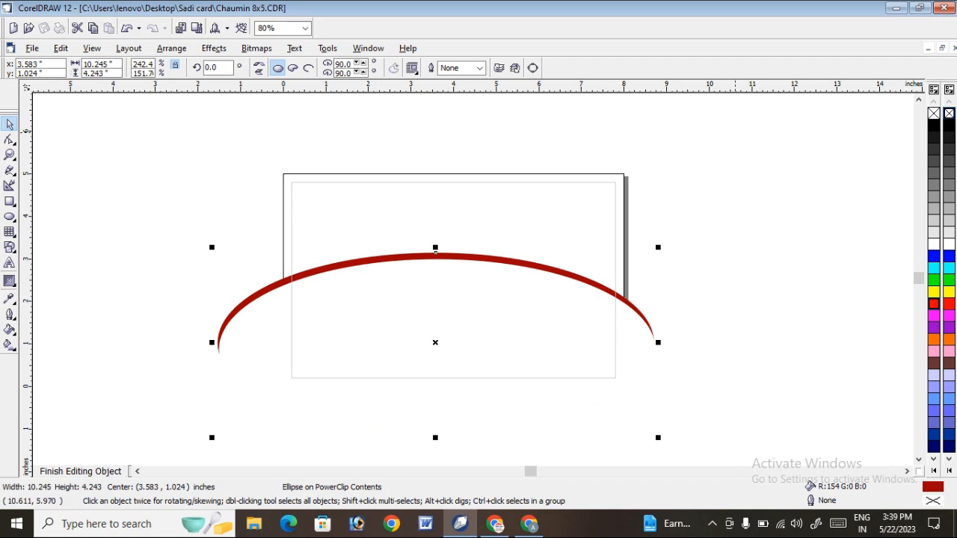
click(80, 471)
click(699, 229)
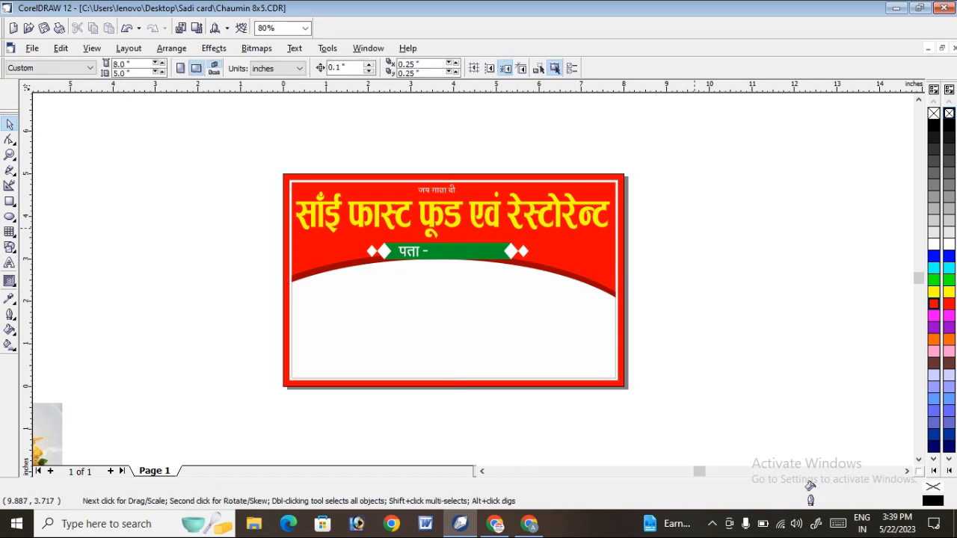
Shrink the green ribbon and its पता text together to about 2.647 × 0.306 inches and move them up off the dark red curve.
drag(729, 291, 256, 231)
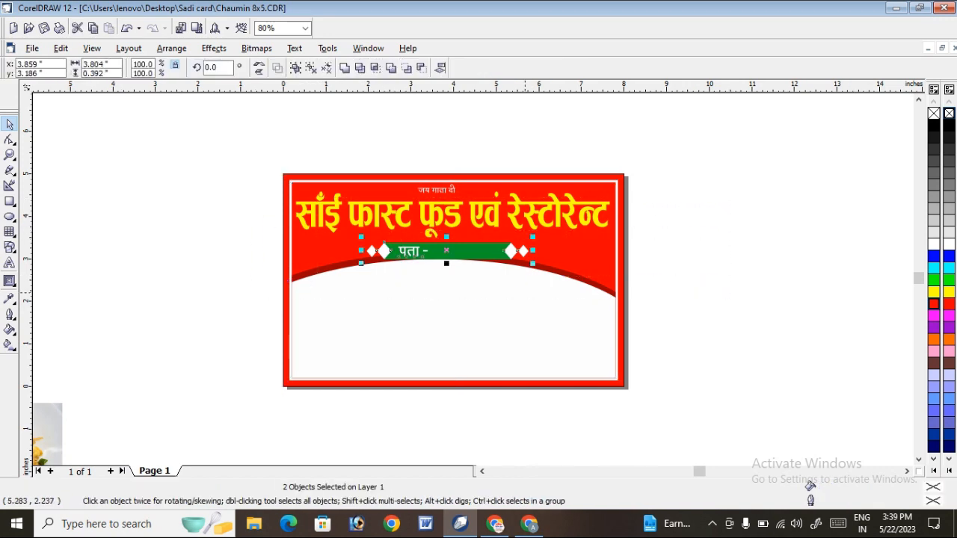
drag(533, 264, 474, 252)
click(9, 154)
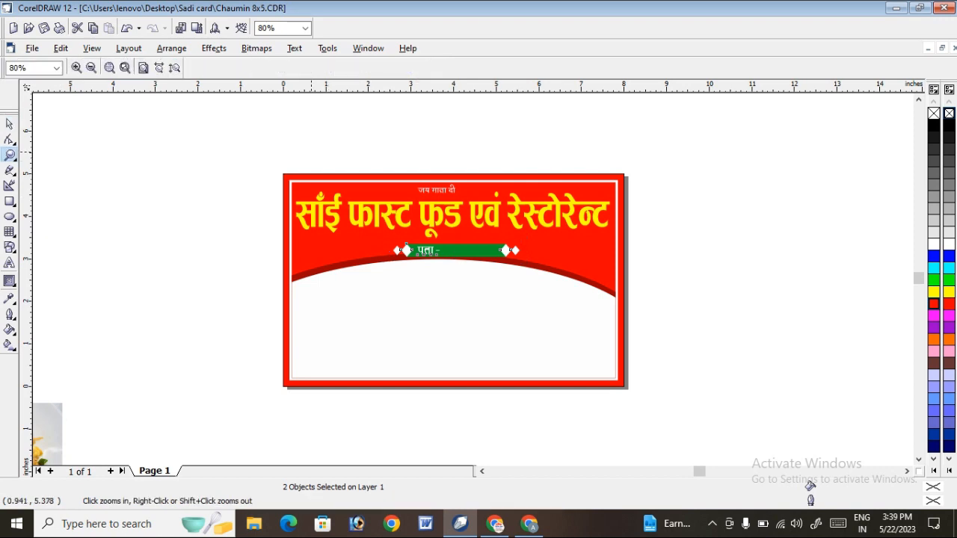
drag(601, 266, 317, 180)
key(space)
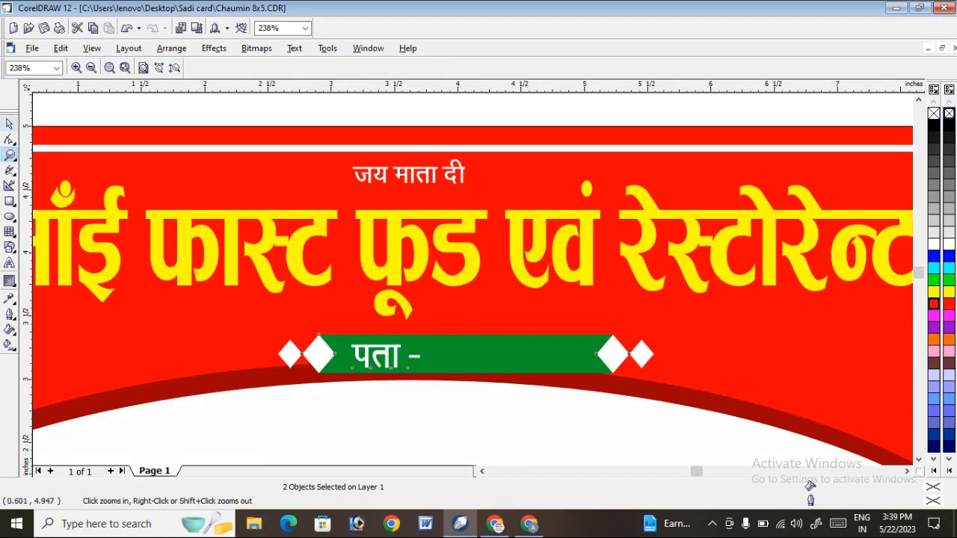
drag(620, 359, 593, 341)
drag(522, 337, 530, 341)
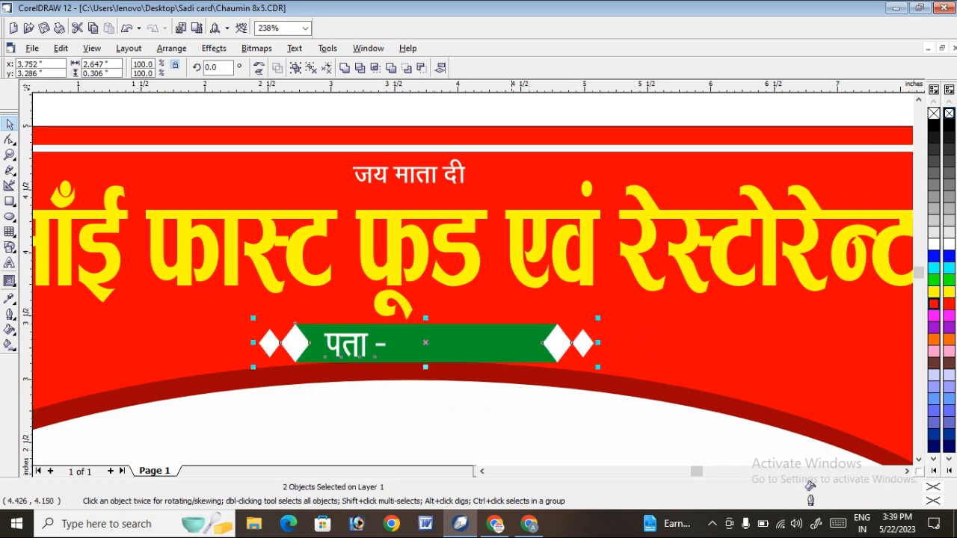
Move the yellow heading and the green ribbon slightly higher, and realign the पता text inside the ribbon.
drag(512, 231, 512, 216)
click(506, 332)
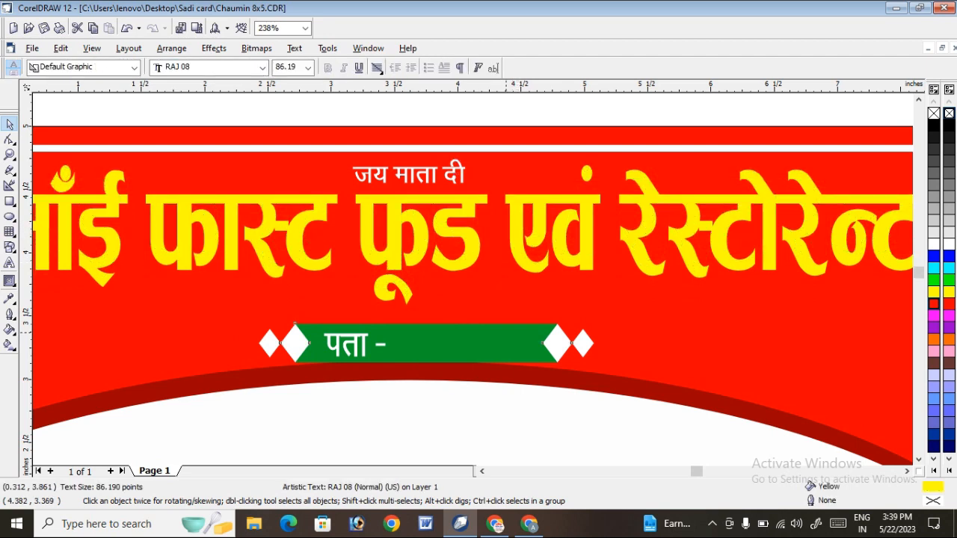
drag(537, 349, 537, 338)
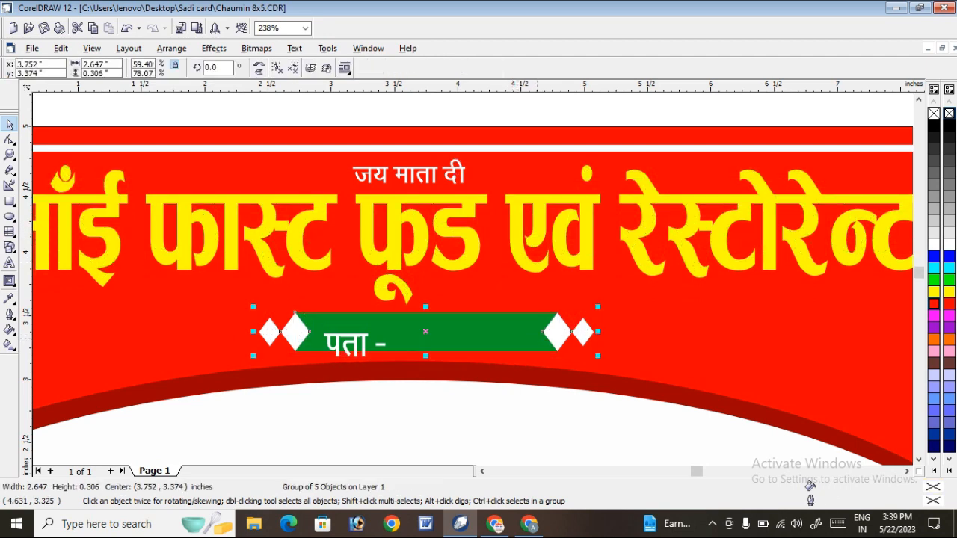
ctrl+click(354, 341)
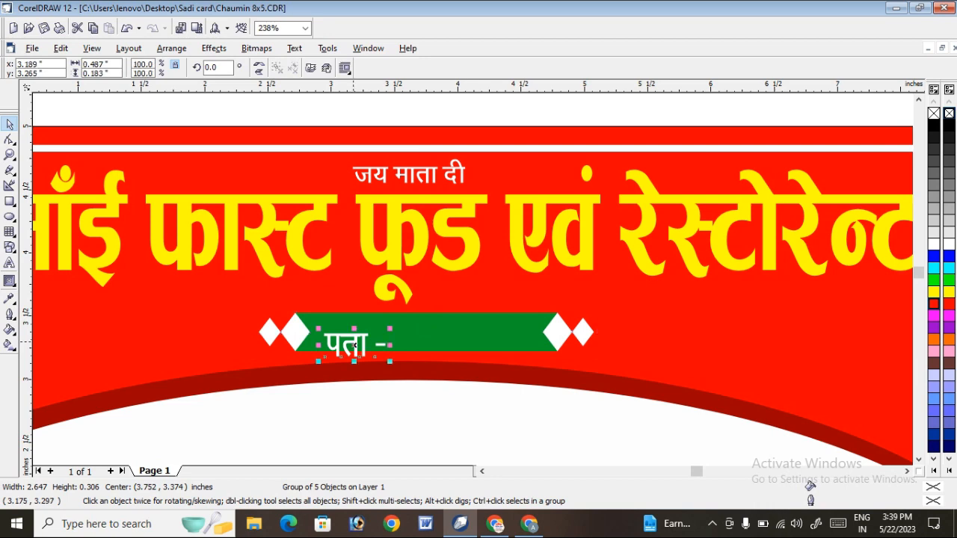
drag(353, 341, 349, 331)
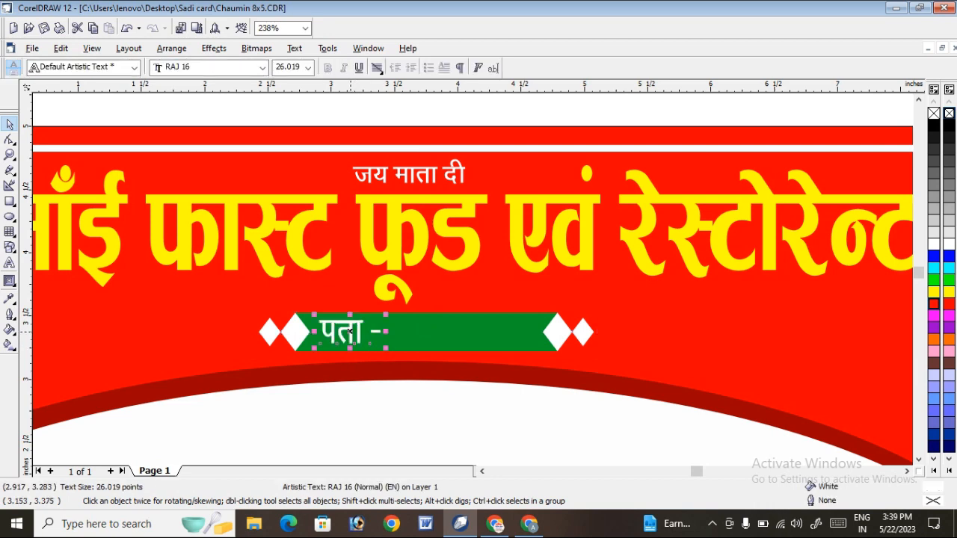
key(F3)
key(F3)
click(712, 236)
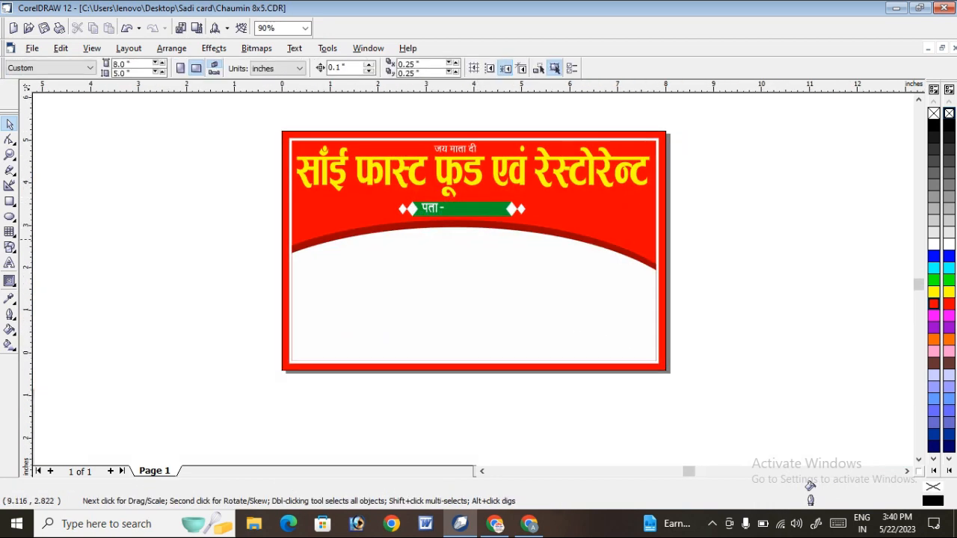
Move all the labelled food pictures together closer to the banner, just beside its left edge.
key(F3)
scroll(721, 258, down, 3)
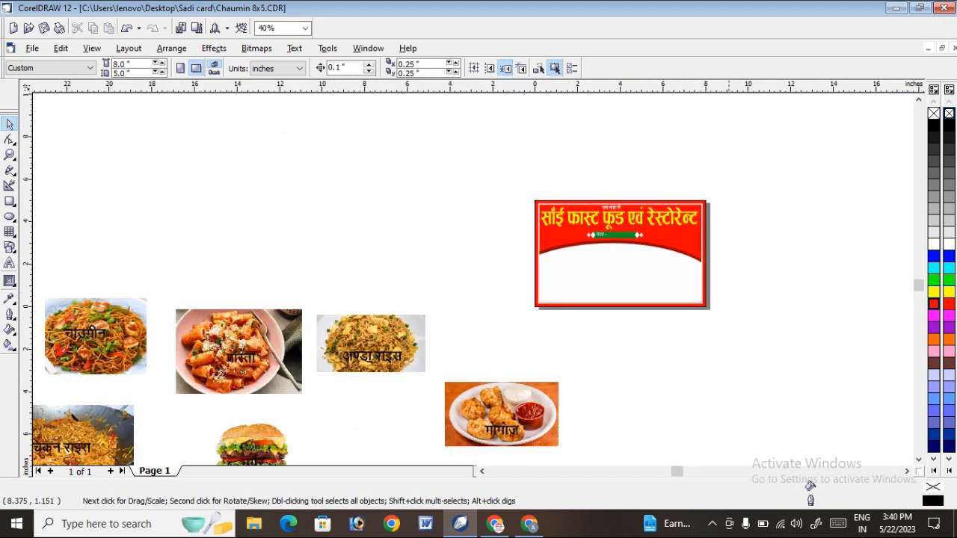
click(10, 155)
scroll(620, 194, down, 2)
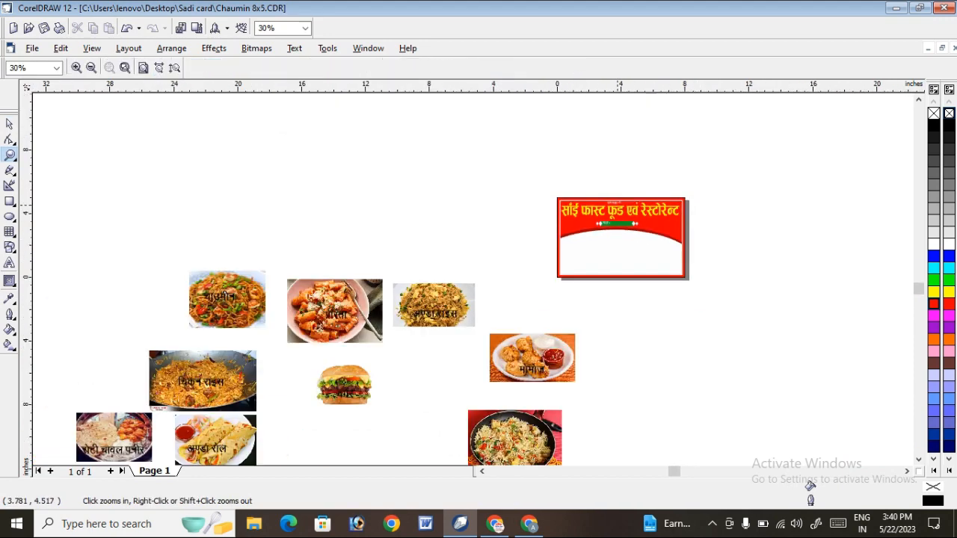
drag(246, 202, 711, 352)
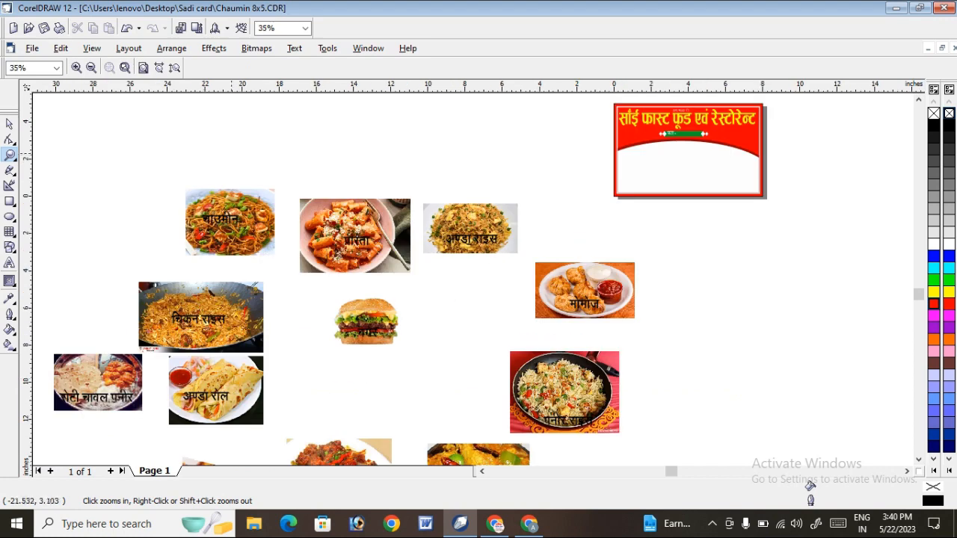
key(space)
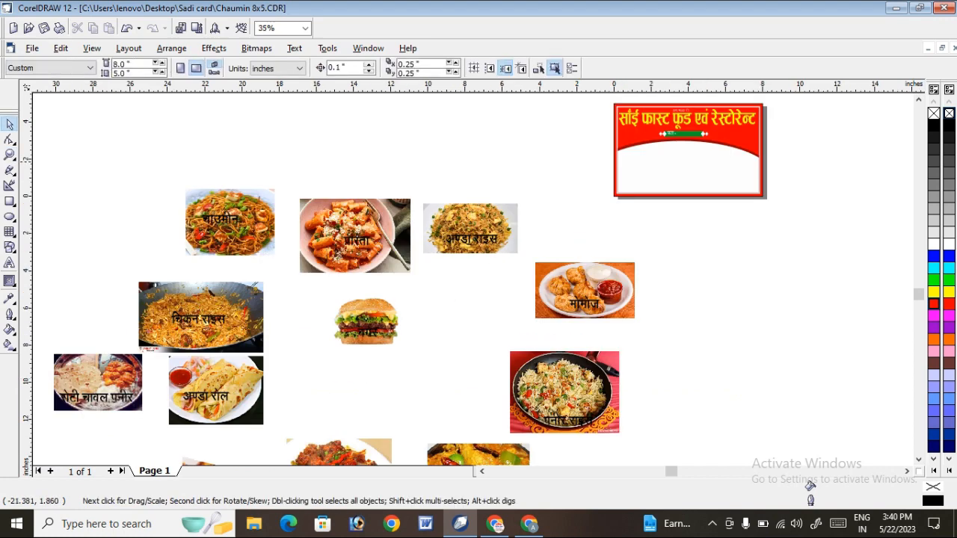
scroll(478, 284, down, 2)
drag(111, 154, 279, 265)
drag(242, 224, 332, 178)
click(187, 146)
click(9, 155)
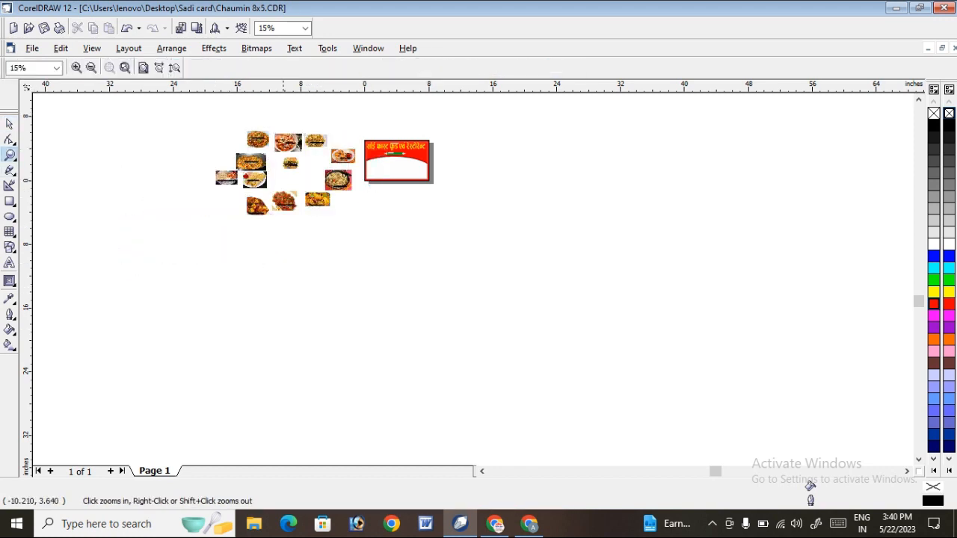
drag(283, 149, 523, 198)
scroll(638, 217, down, 2)
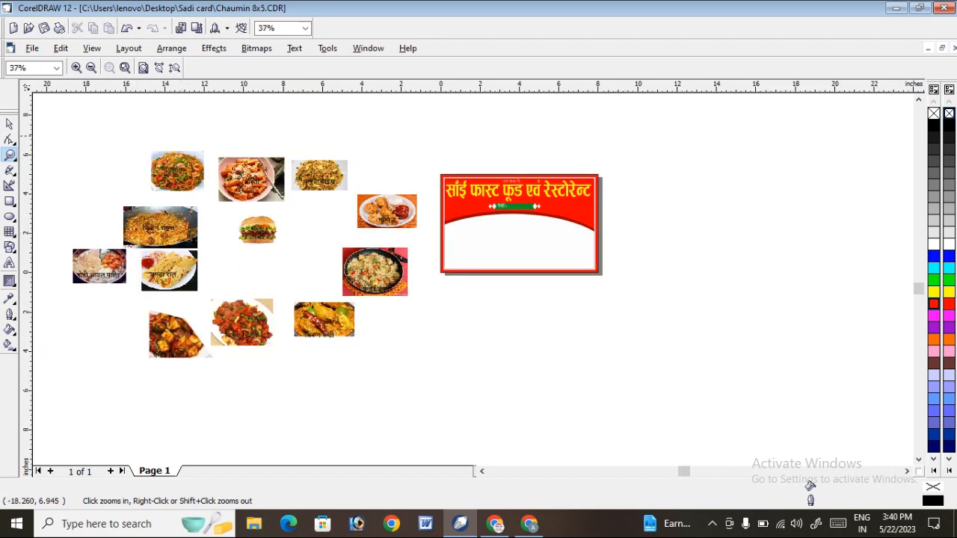
drag(69, 142, 487, 364)
click(9, 124)
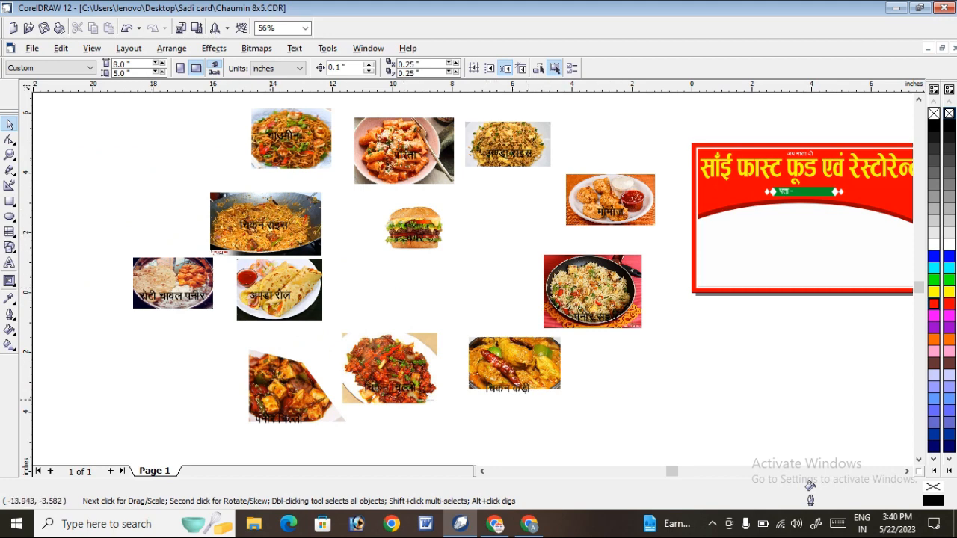
Draw a rectangle of about 1.166 × 0.775 inches just under the left end of the dark red curve.
click(9, 155)
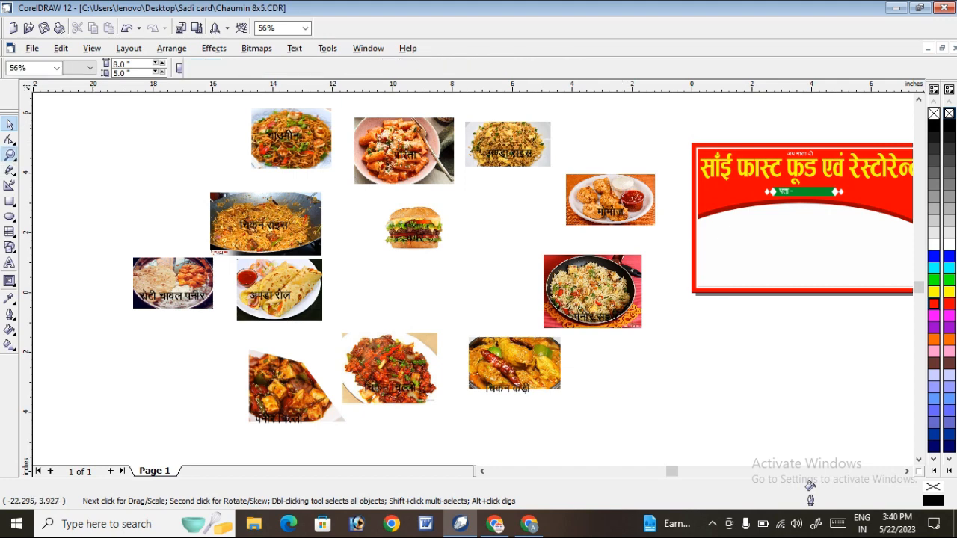
drag(650, 176, 889, 301)
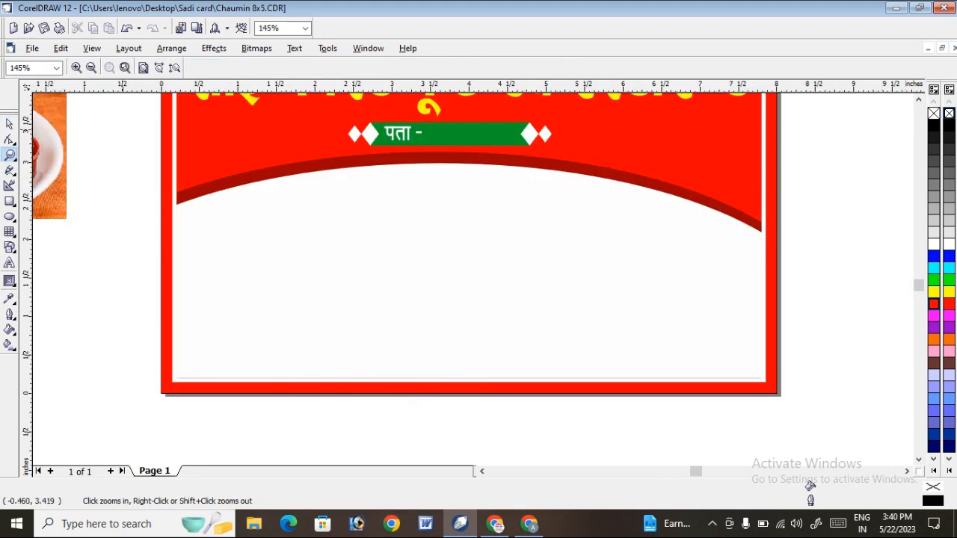
drag(107, 139, 829, 406)
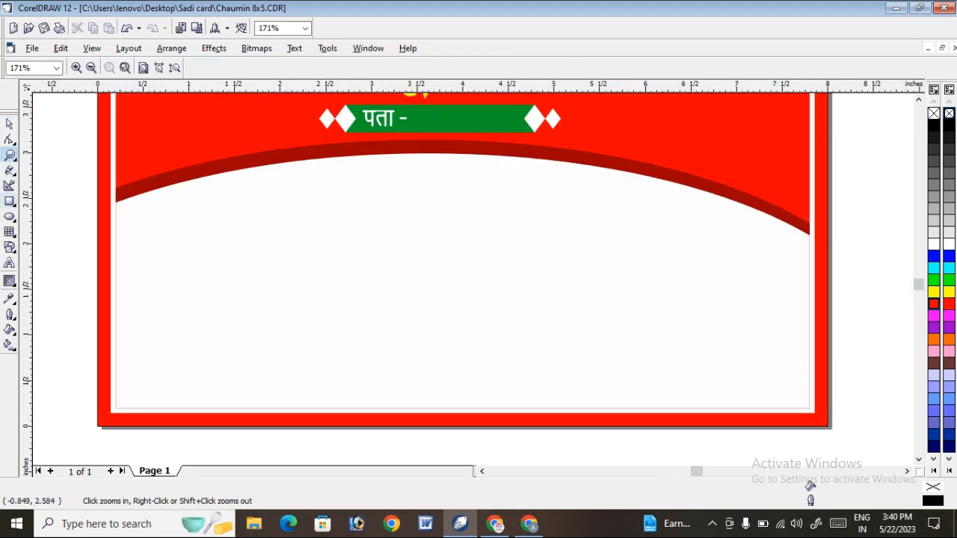
click(10, 201)
drag(124, 207, 229, 276)
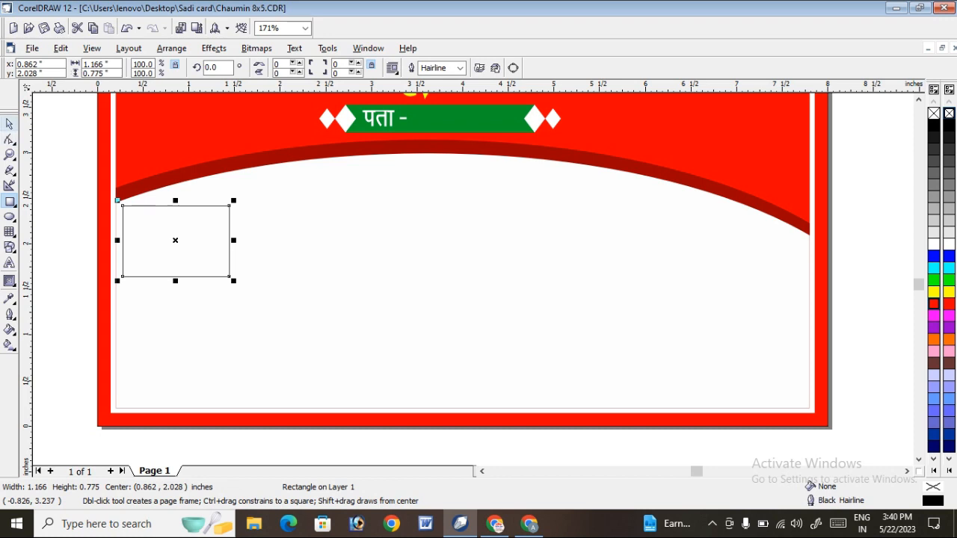
click(9, 124)
drag(171, 232, 175, 227)
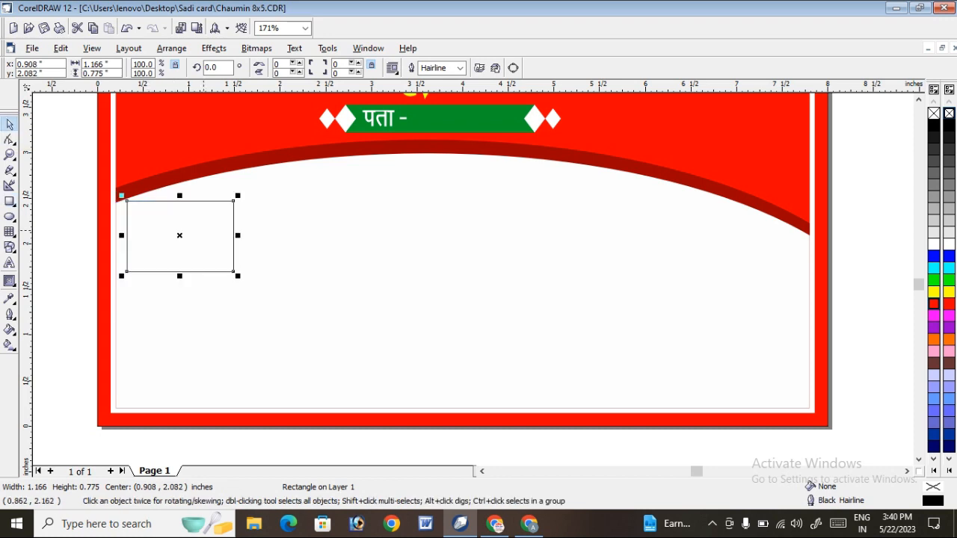
Widen the rectangle to about 1.243 inches and round all four of its corners to 18.
drag(239, 235, 245, 236)
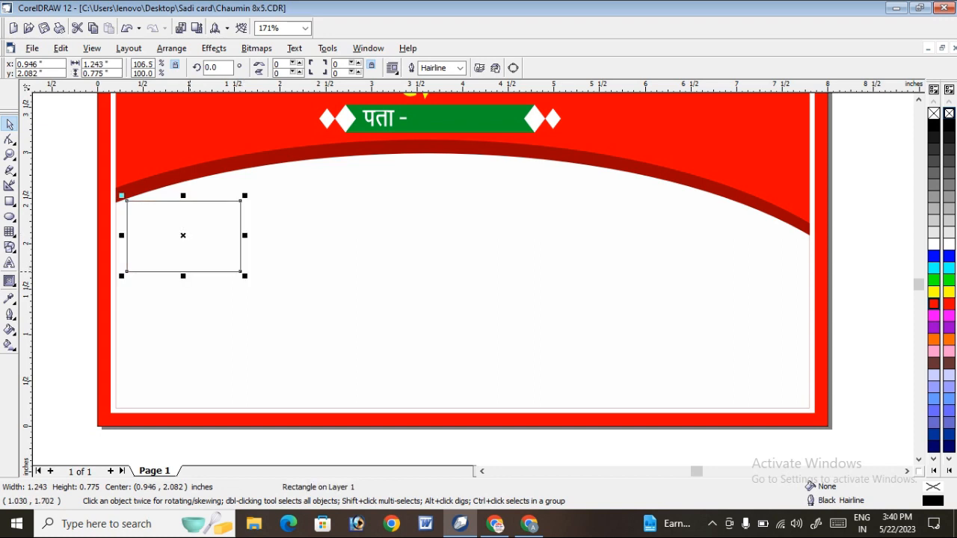
drag(183, 276, 184, 275)
click(10, 140)
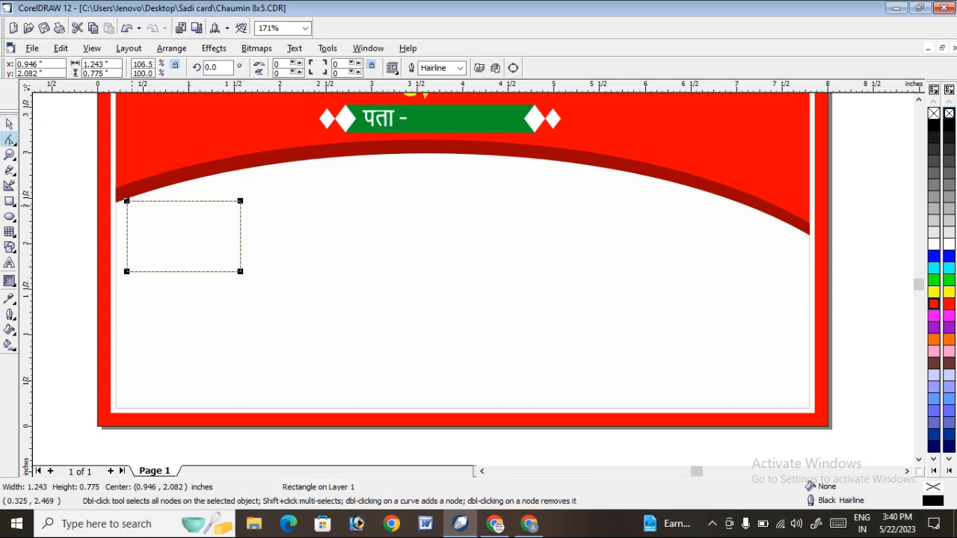
drag(126, 201, 133, 200)
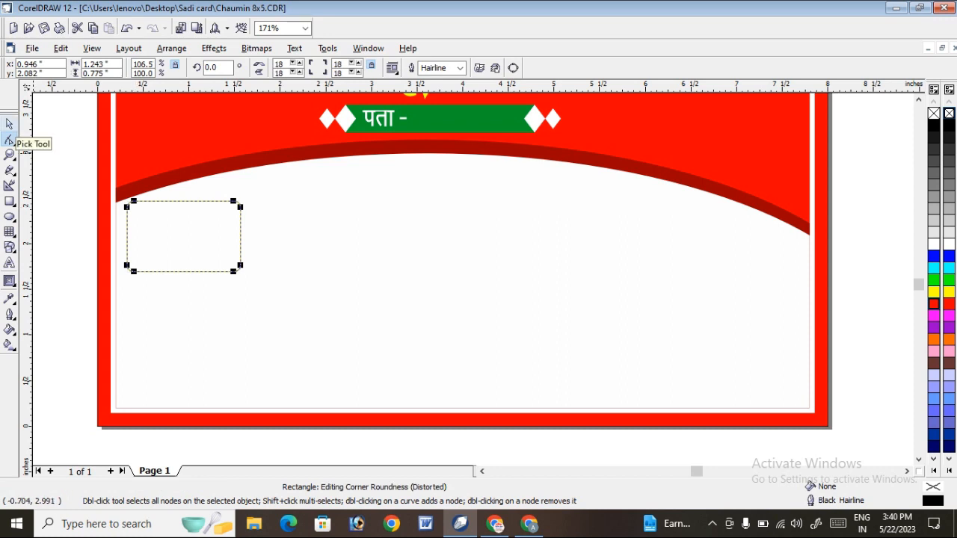
Undo the corner rounding and copy the rectangle at even spacing into a horizontal row of six.
key(ctrl+z)
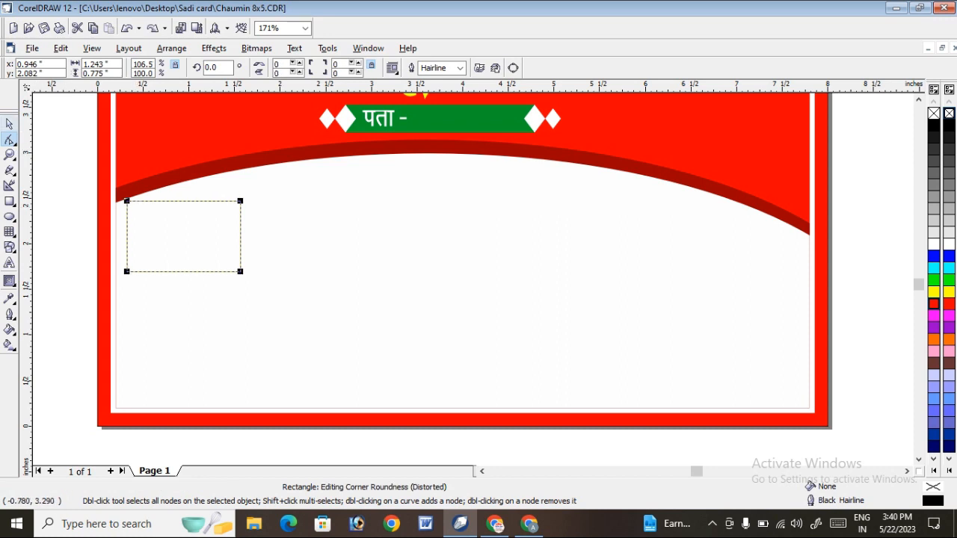
click(10, 124)
drag(194, 233, 313, 233)
right_click(313, 234)
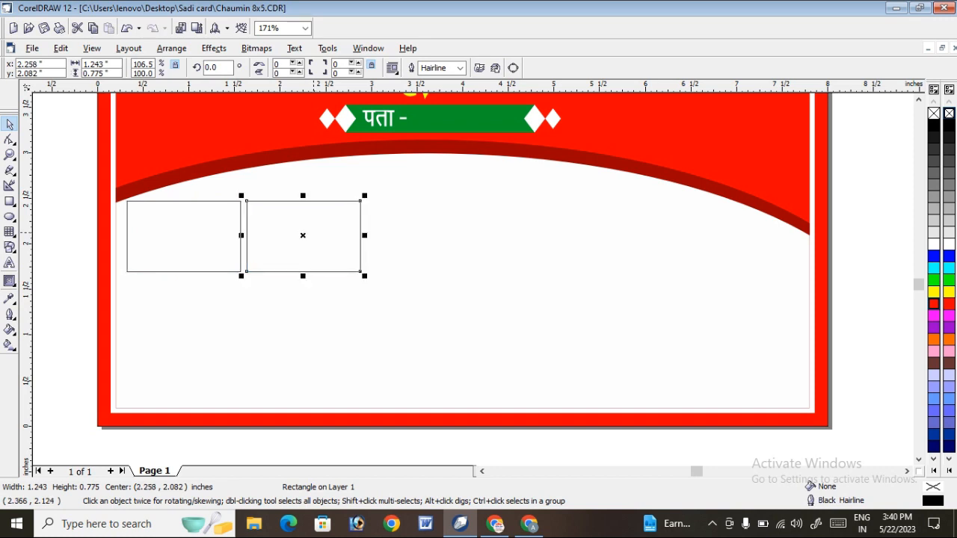
key(ctrl+r)
key(ctrl+r)
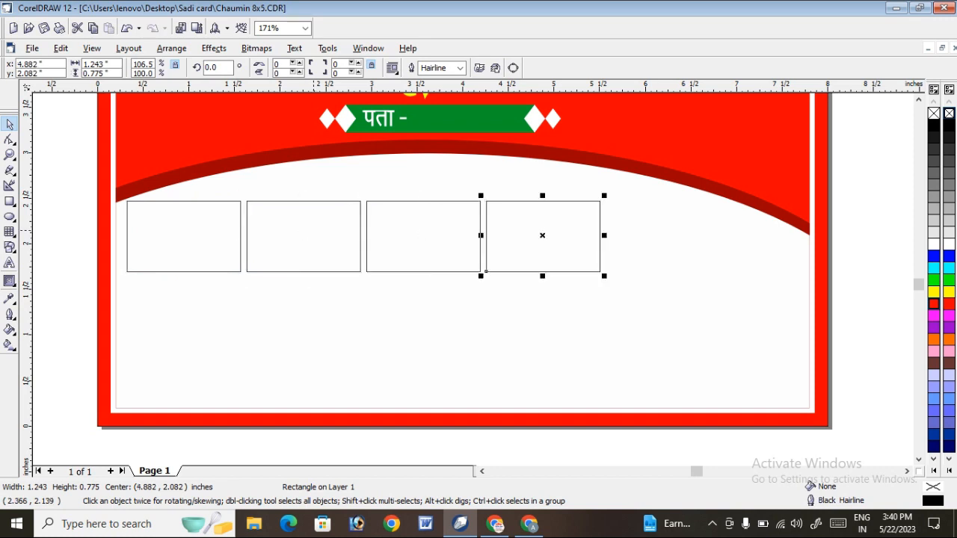
key(ctrl+r)
key(ctrl+r)
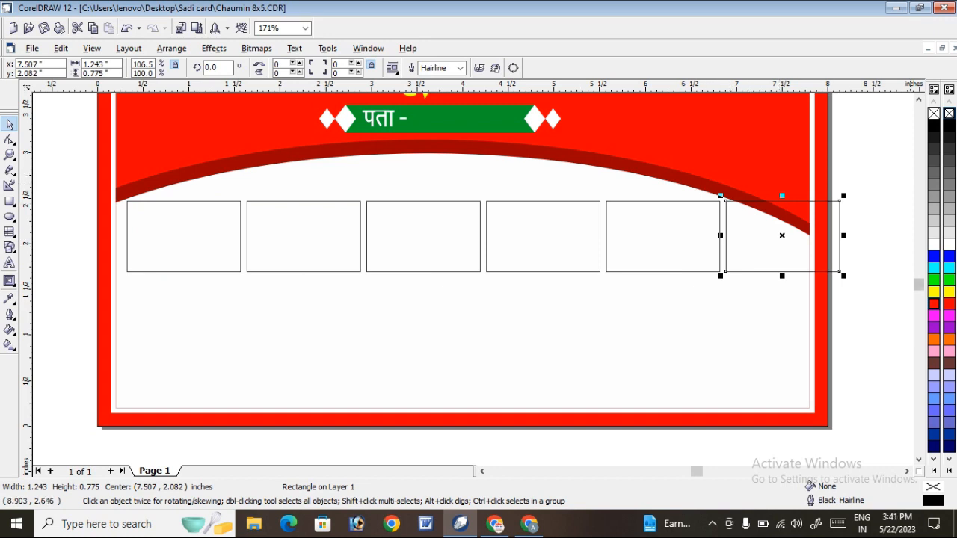
Scale the row of six rectangles to about 7.414 × 0.736 inches and place it just above the banner's bottom border.
drag(871, 158, 94, 341)
key(l)
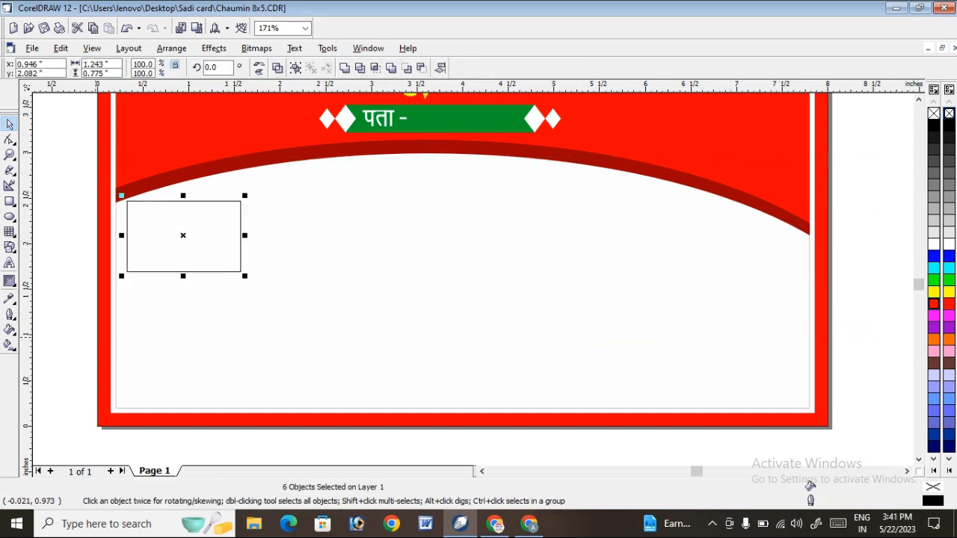
key(ctrl+z)
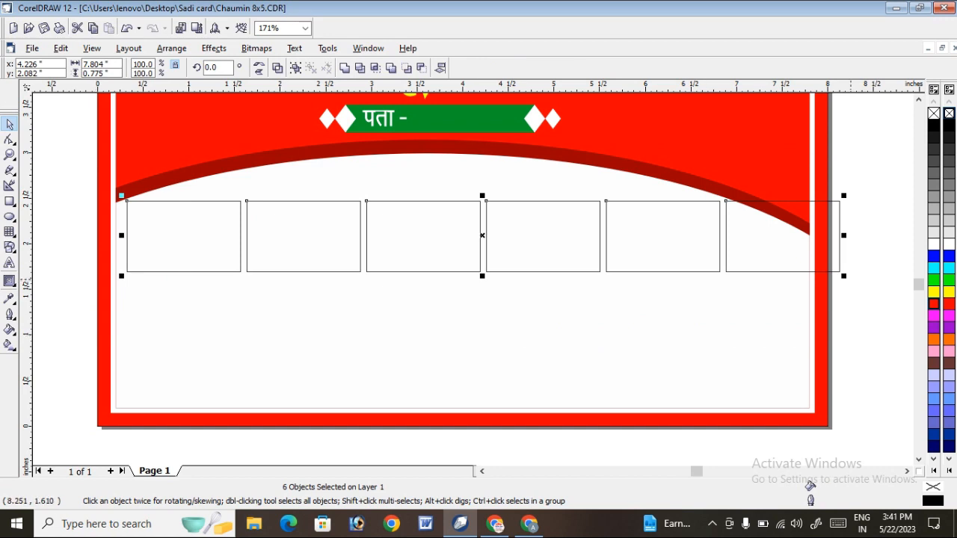
drag(845, 277, 770, 270)
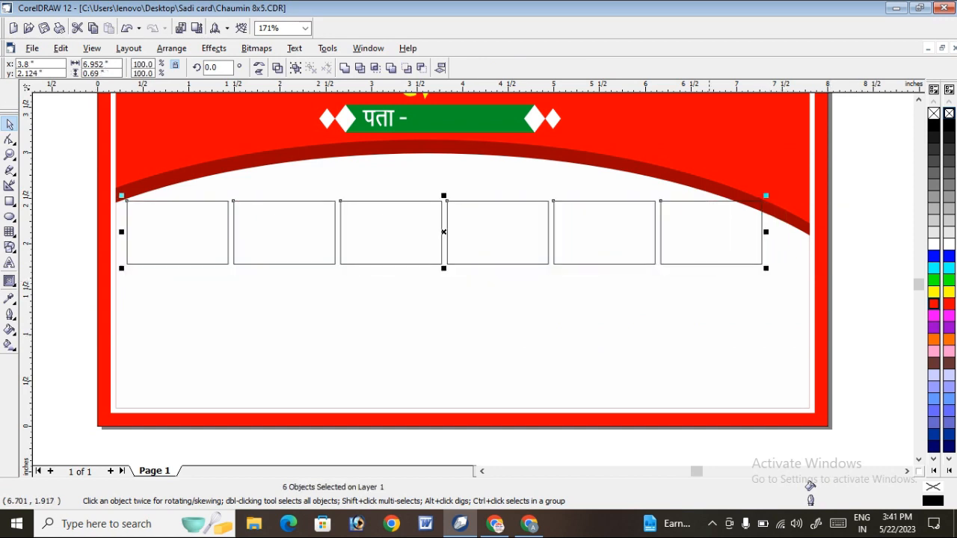
drag(709, 242, 730, 264)
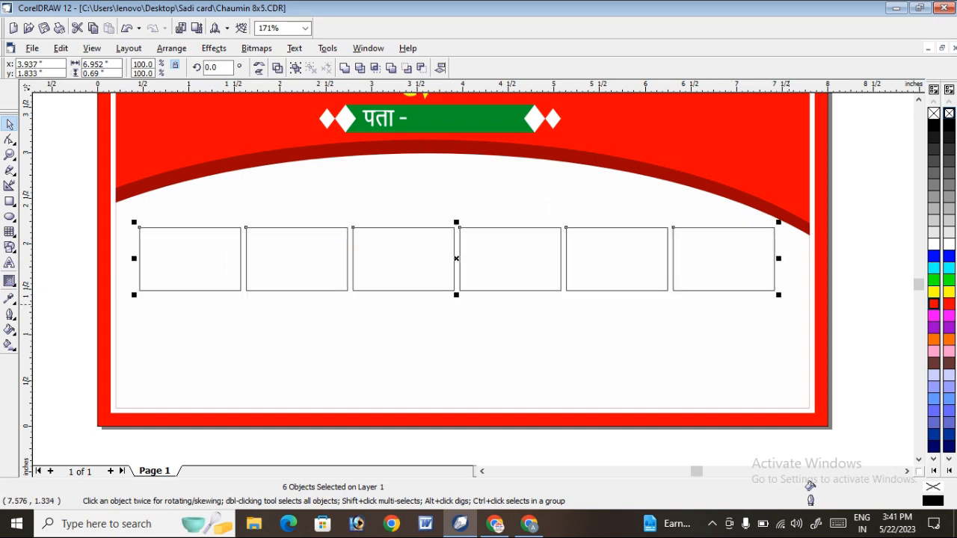
drag(778, 294, 798, 307)
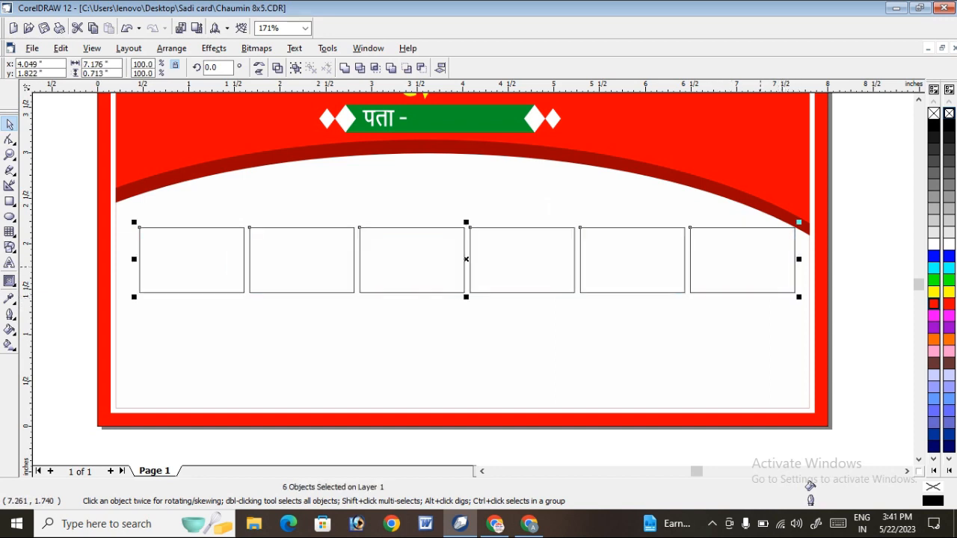
drag(761, 267, 745, 378)
drag(785, 333, 804, 322)
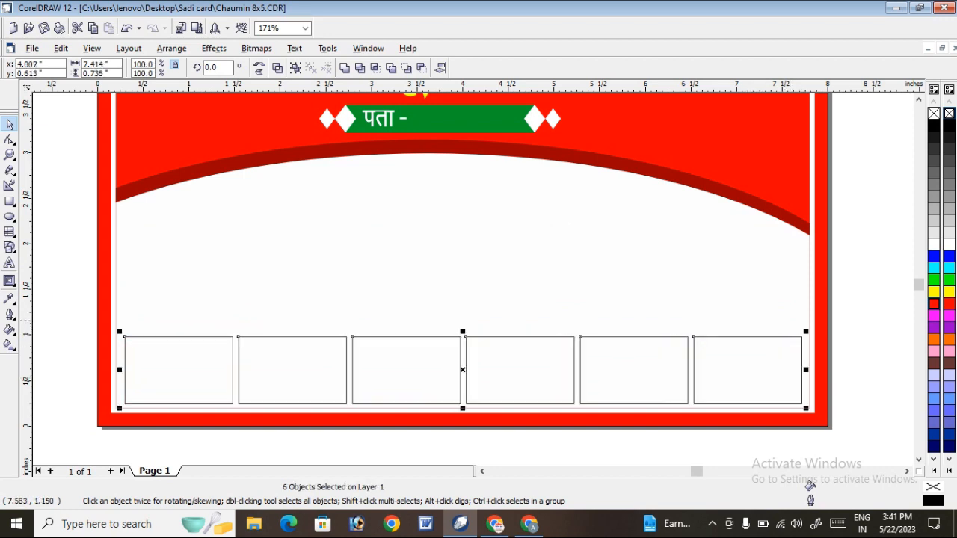
Group the row and duplicate it directly above, centre-aligned, with both rows about 0.82 inches high and 1.702 inches tall overall.
key(ctrl+g)
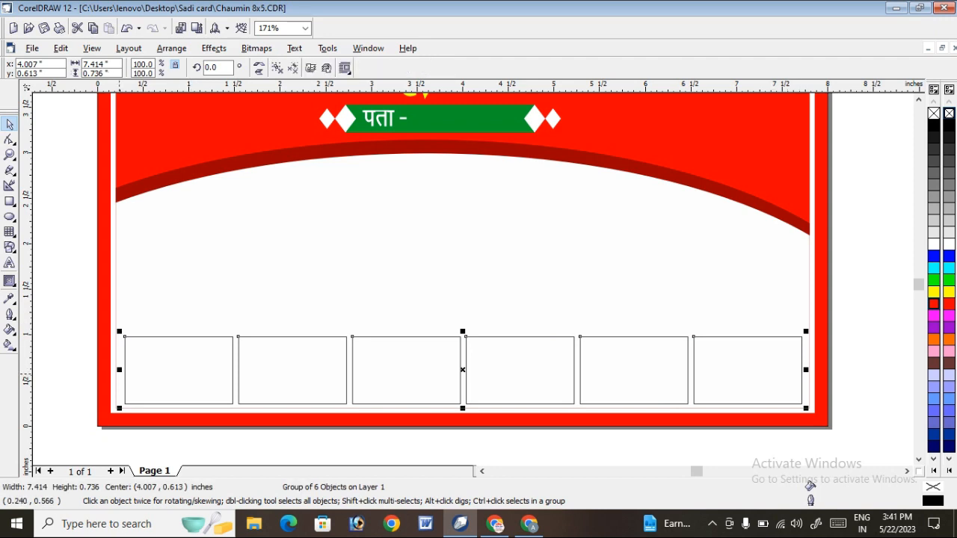
mouse_move(462, 332)
mouse_down()
mouse_move(487, 293)
mouse_move(484, 270)
mouse_up()
right_click(485, 270)
mouse_move(855, 217)
mouse_down()
mouse_move(260, 453)
mouse_move(88, 424)
mouse_up()
key(c)
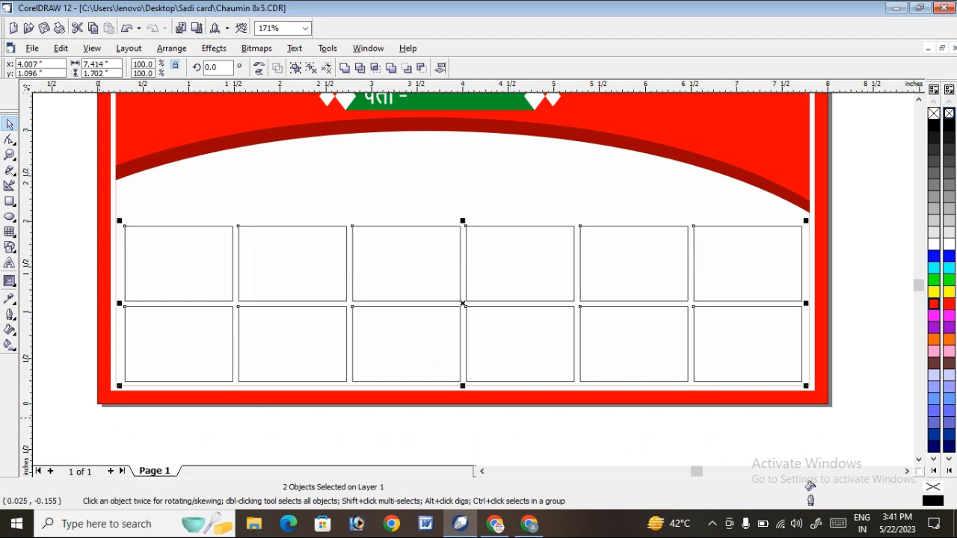
click(865, 259)
click(780, 262)
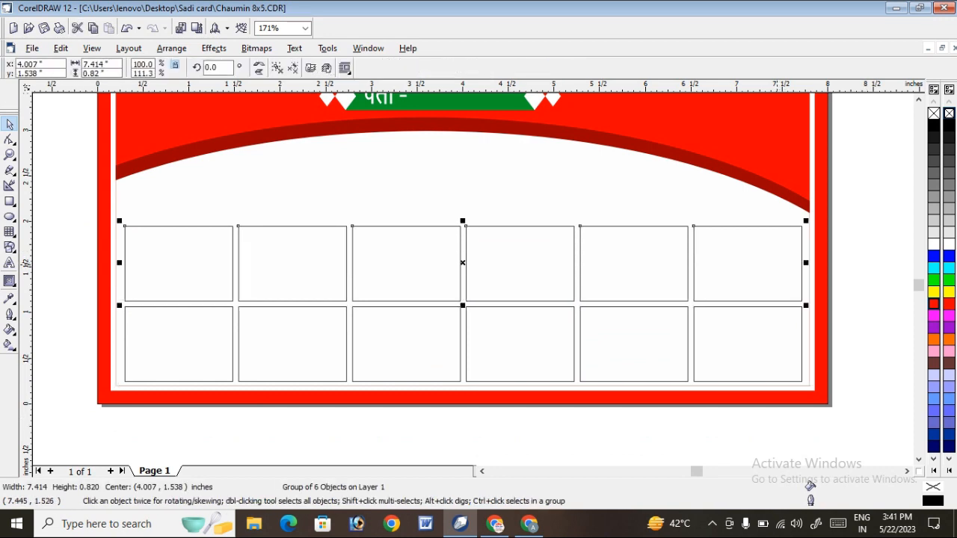
key(Up)
key(Down)
key(Escape)
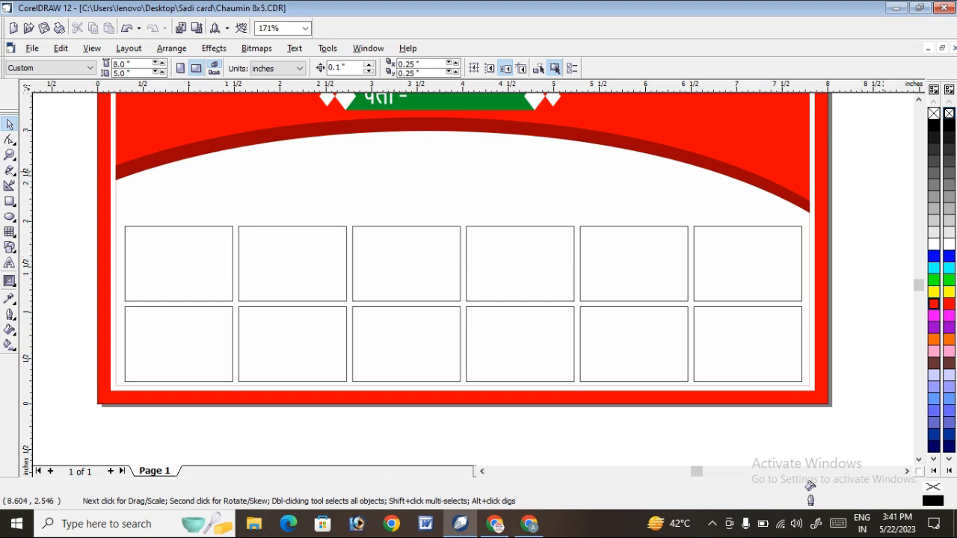
Ungroup the upper and lower rows of rectangles into individual frames.
scroll(464, 276, up, 2)
scroll(819, 130, down, 5)
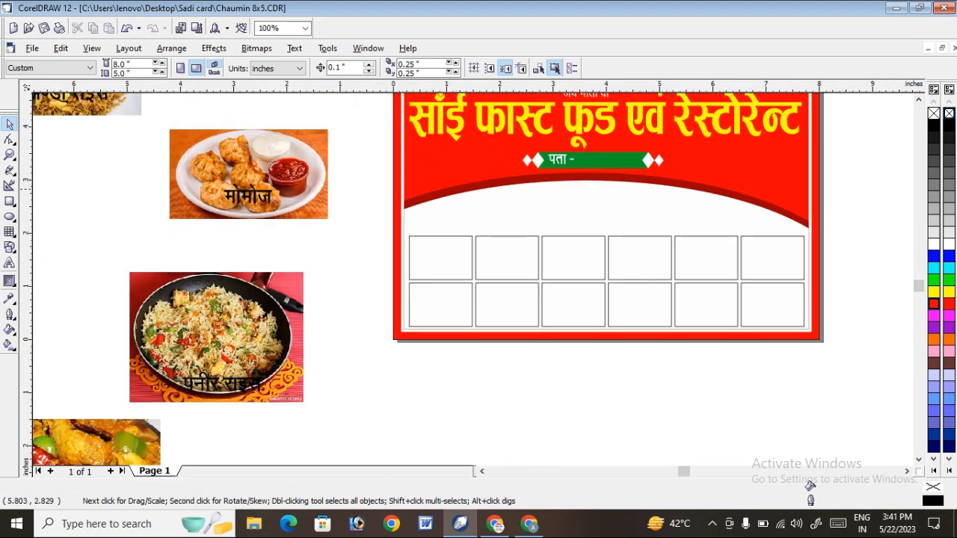
click(610, 246)
right_click(610, 245)
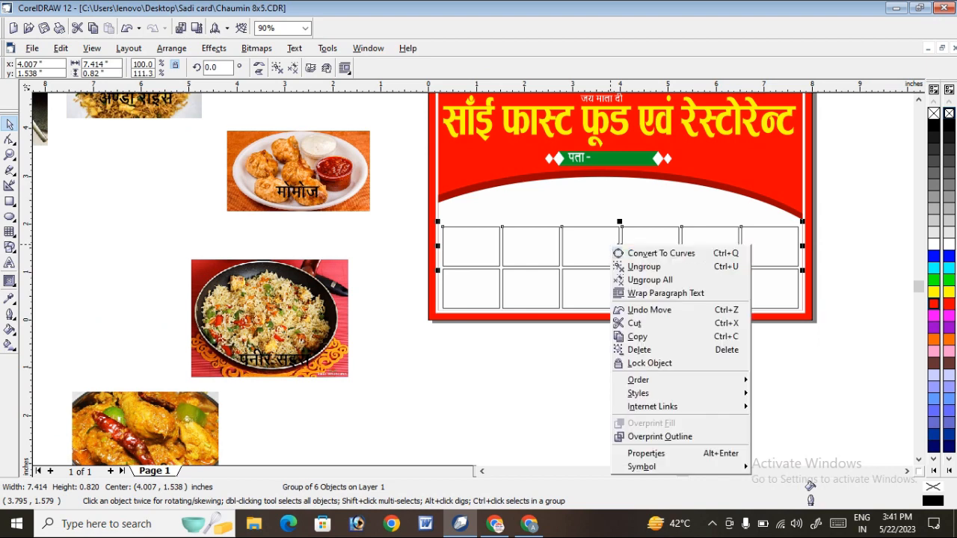
click(636, 266)
click(643, 277)
right_click(643, 275)
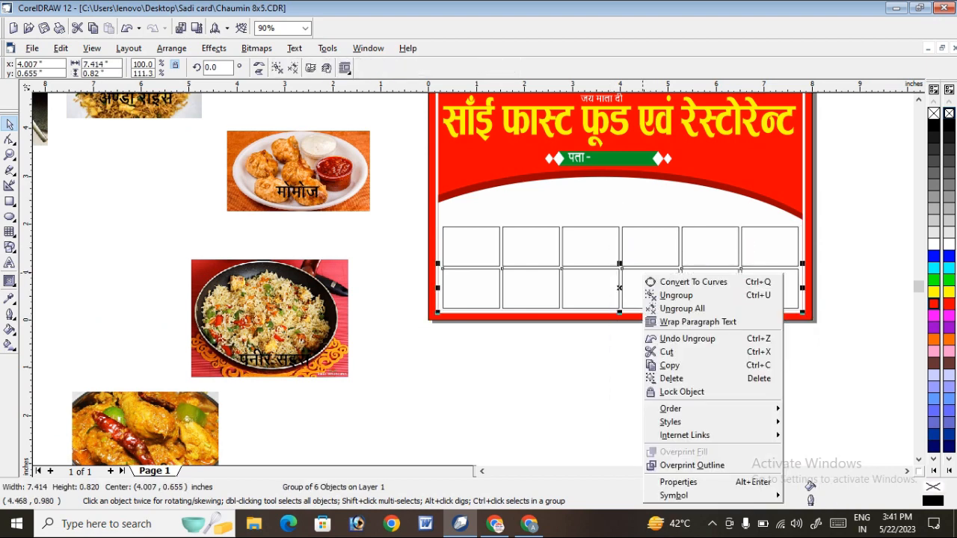
click(658, 294)
key(Escape)
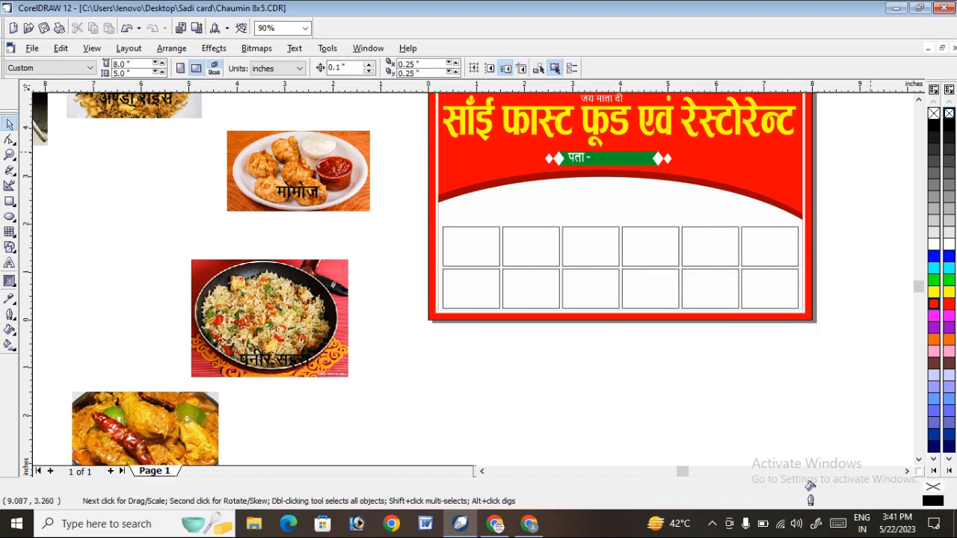
Give all twelve rectangles a white fill and a 0.056-inch outline placed behind the fill and scaled with the image.
click(919, 99)
click(433, 253)
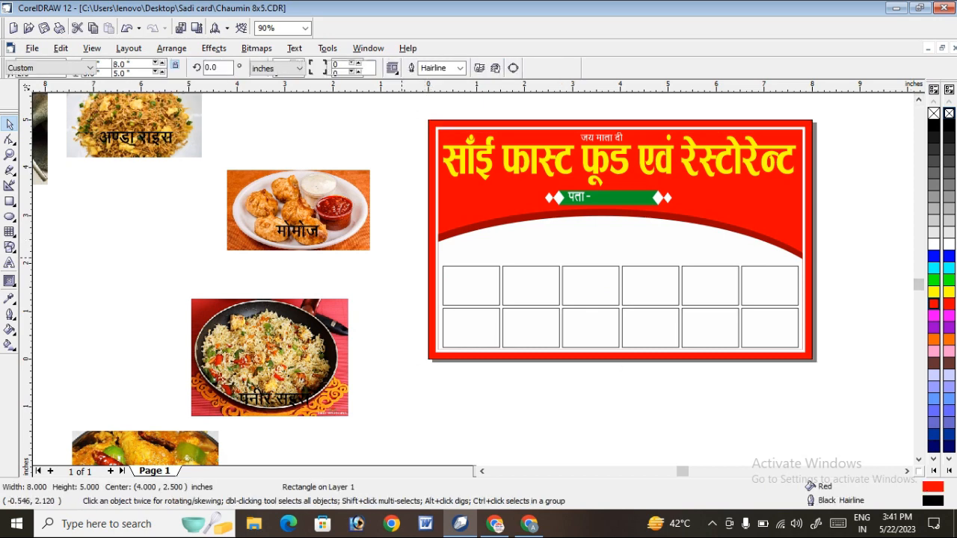
drag(396, 255, 853, 402)
key(F12)
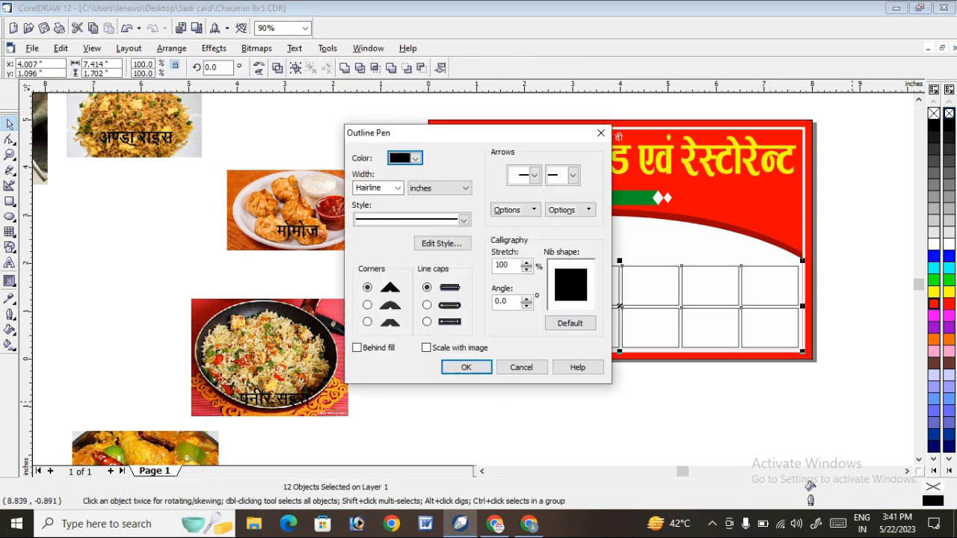
click(397, 188)
click(369, 247)
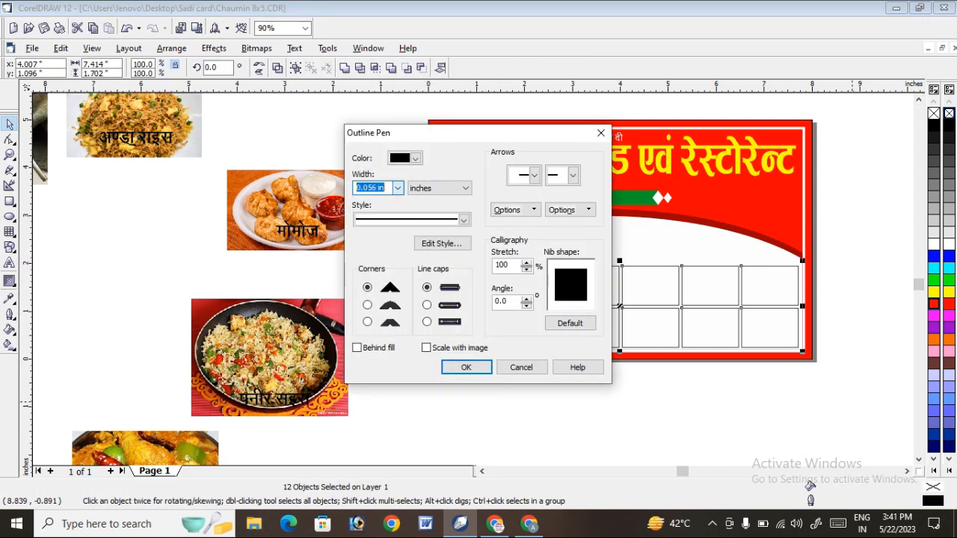
click(427, 347)
click(466, 368)
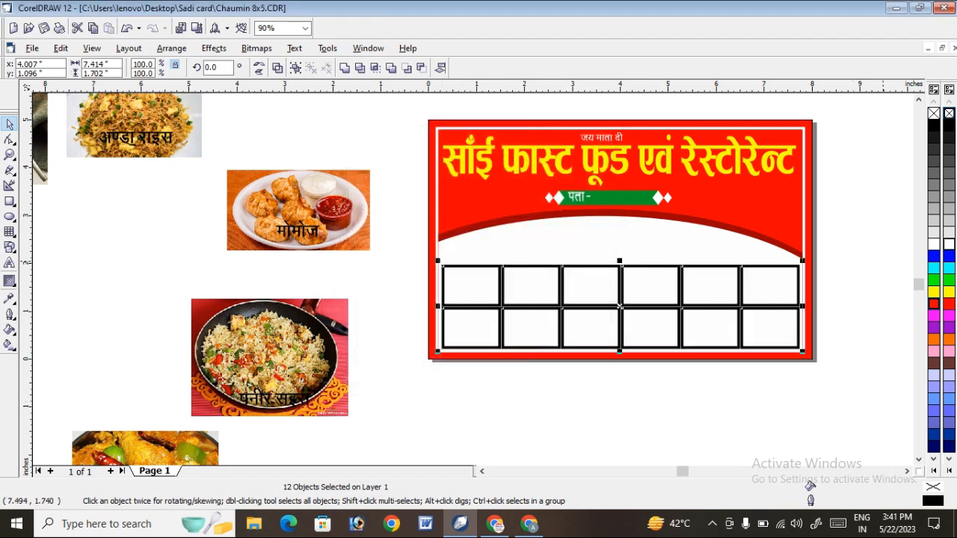
click(934, 244)
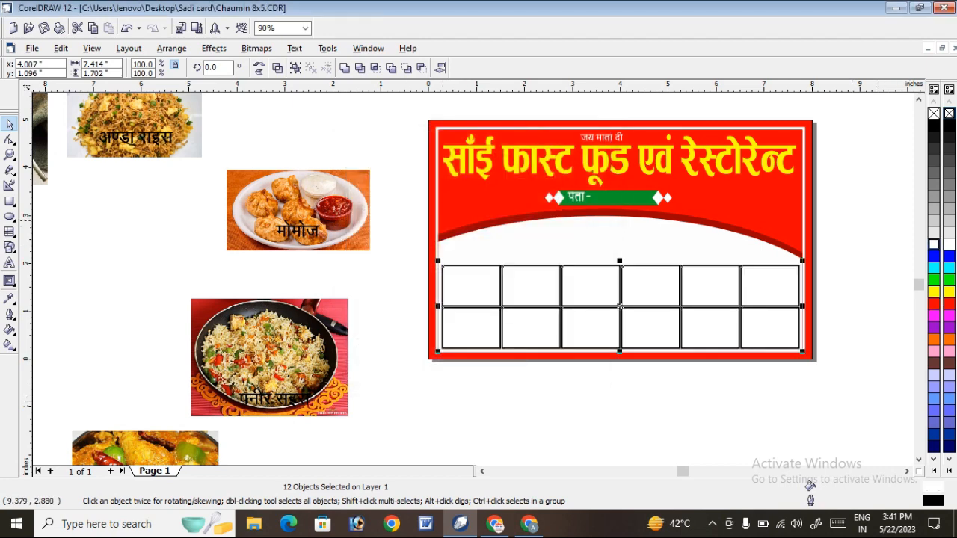
click(878, 221)
Set the outline width of all twelve rectangles to 0.014 inches.
click(10, 140)
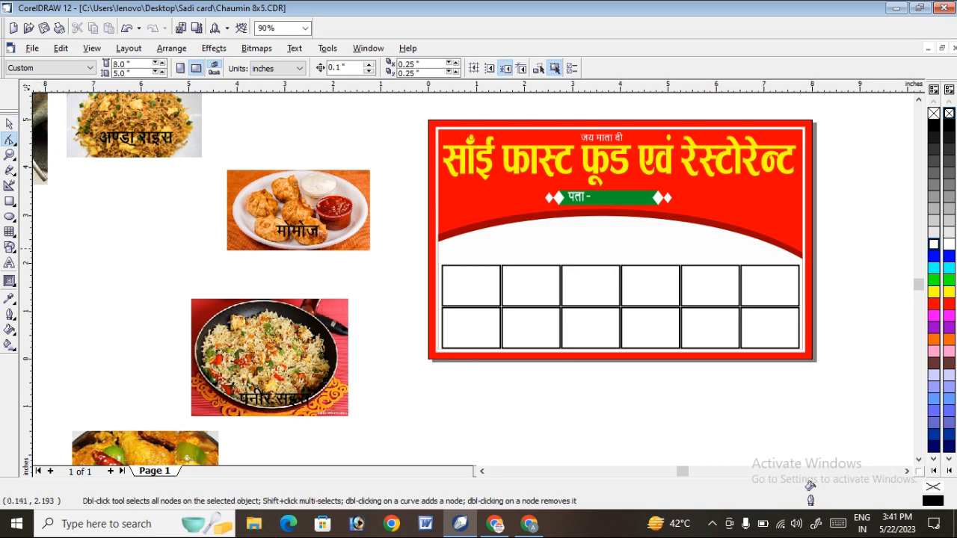
click(9, 154)
drag(376, 252, 791, 344)
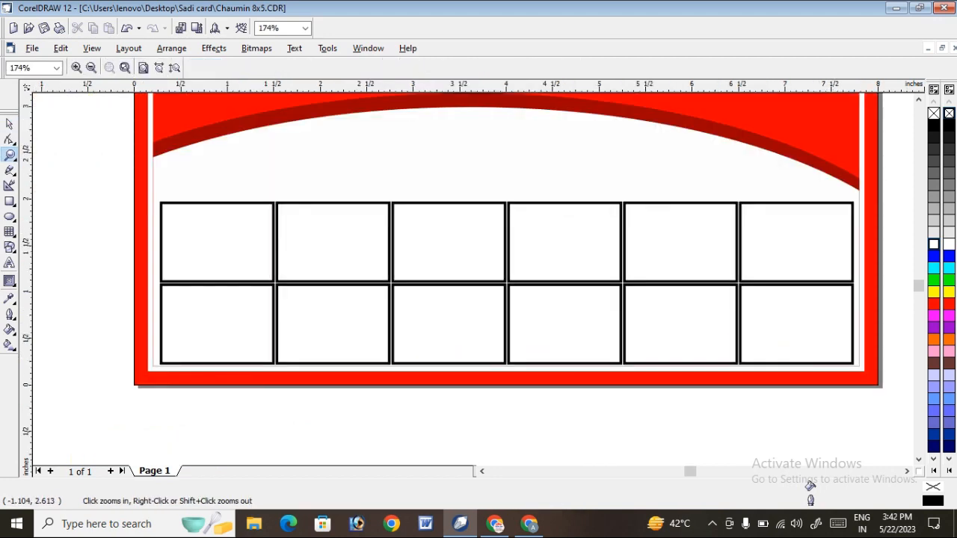
scroll(544, 181, down, 1)
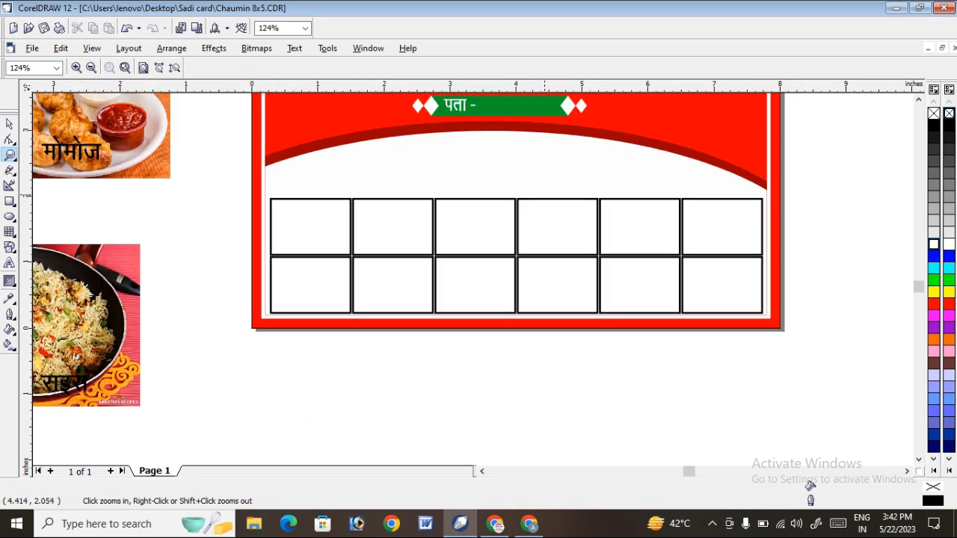
scroll(598, 232, down, 1)
drag(371, 167, 214, 159)
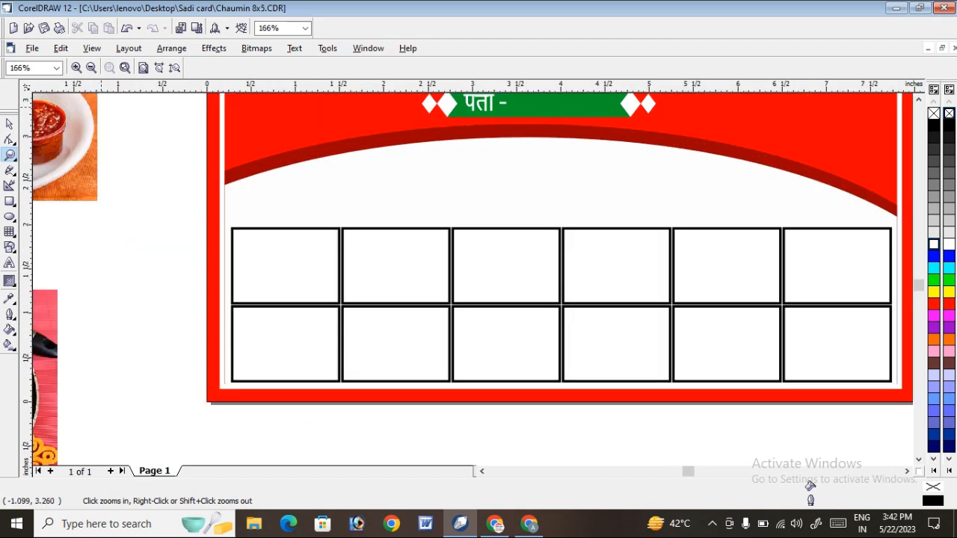
click(10, 124)
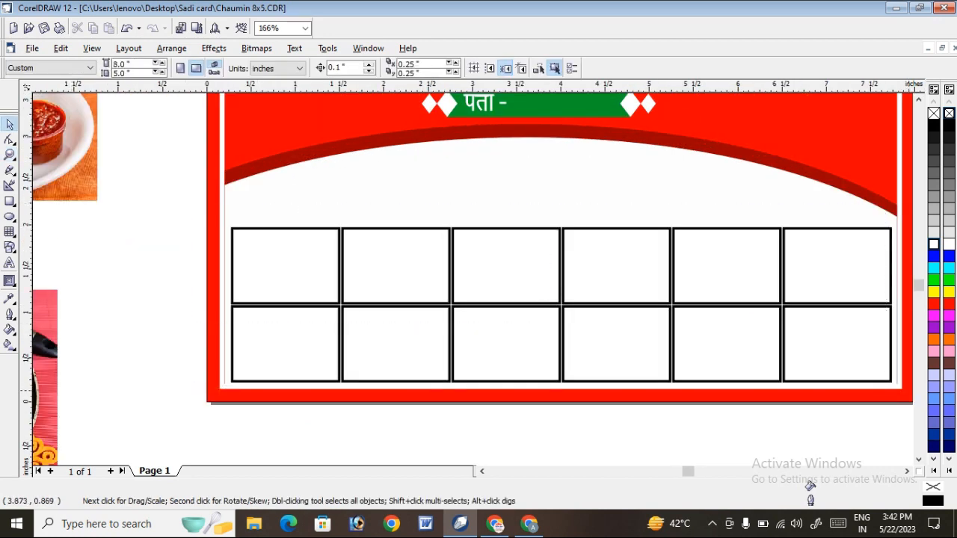
drag(175, 203, 810, 424)
key(F12)
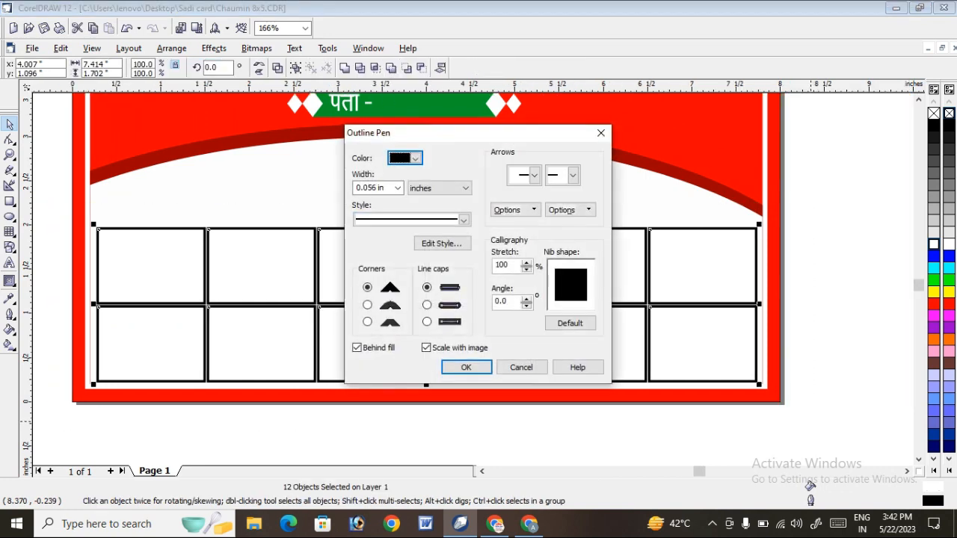
click(398, 188)
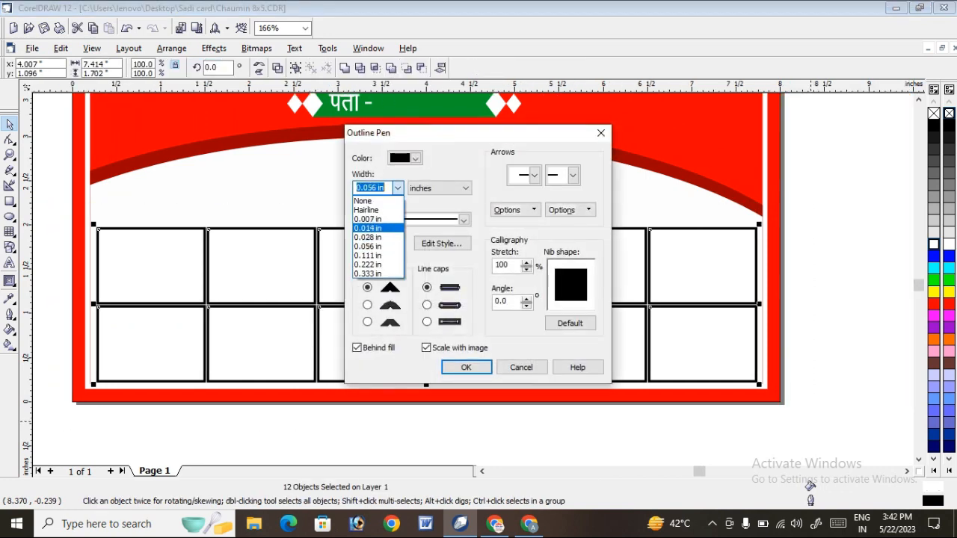
key(Return)
key(Return)
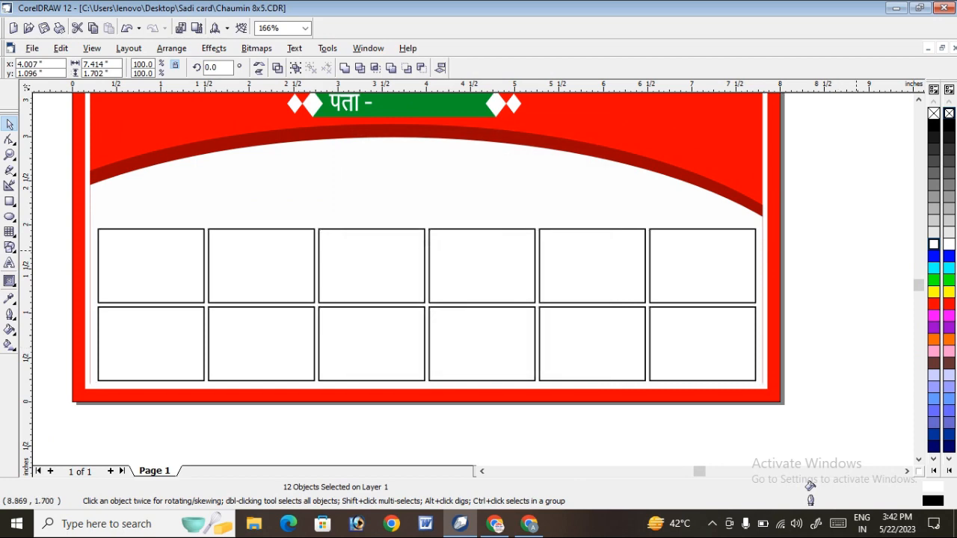
click(857, 245)
Move the चाउमीन picture together with its label beside the banner's left edge, level with the rectangle grid.
scroll(853, 234, down, 2)
scroll(729, 366, down, 2)
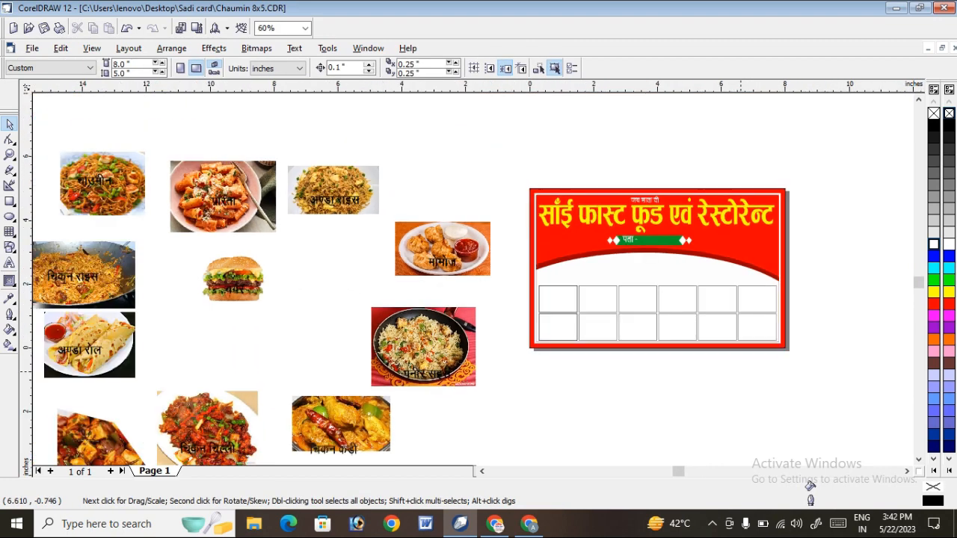
click(124, 200)
drag(47, 136, 166, 229)
drag(60, 151, 427, 281)
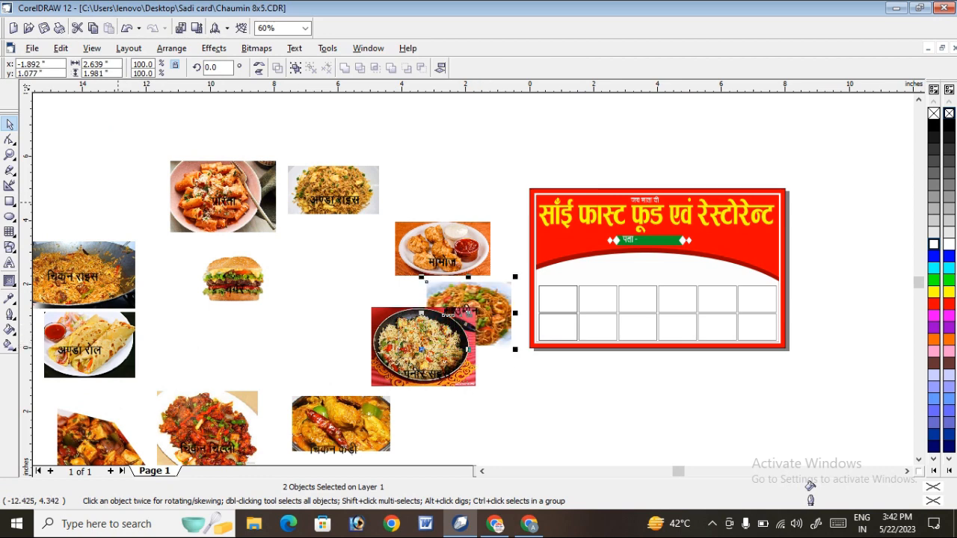
click(10, 155)
drag(291, 217, 770, 367)
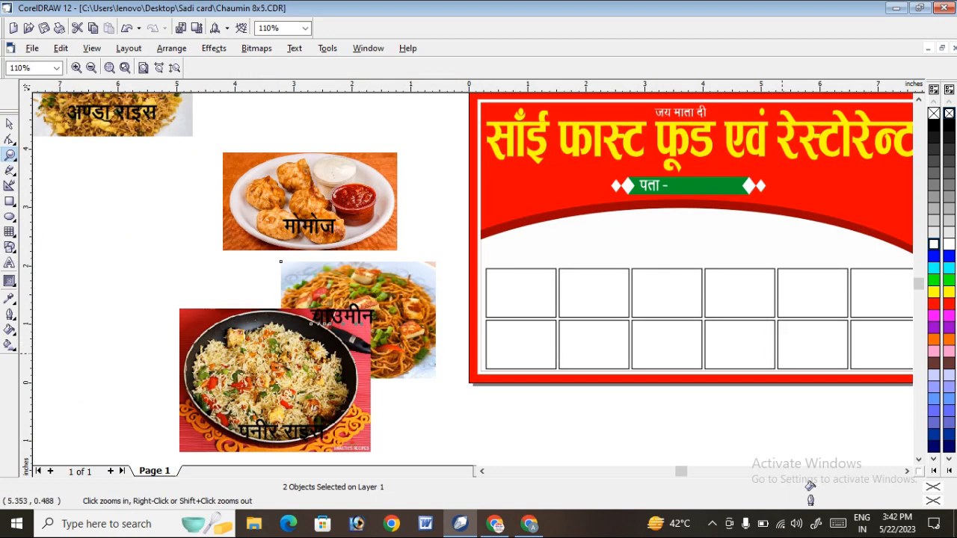
drag(620, 399, 928, 459)
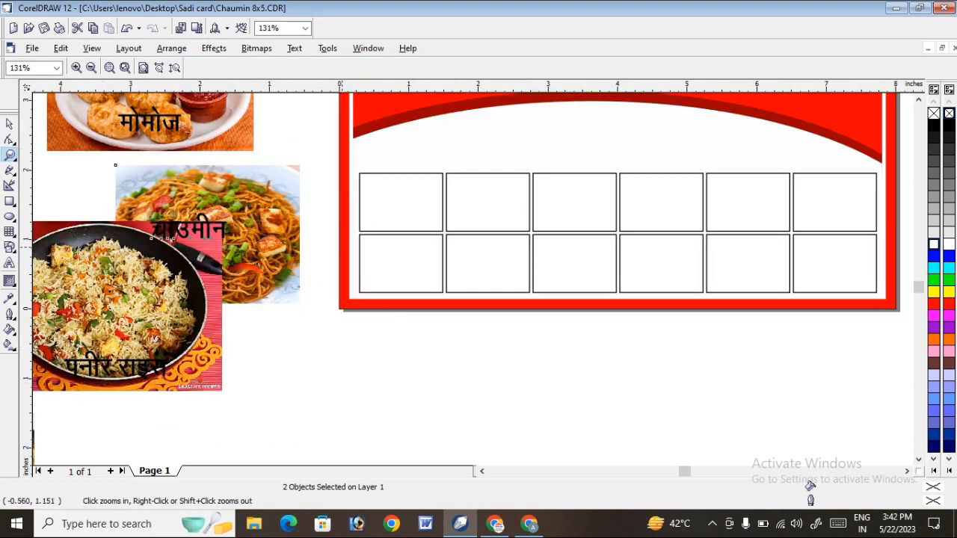
Move the चाउमीन picture together with its label onto the banner's lower-left corner.
drag(104, 139, 638, 336)
click(10, 124)
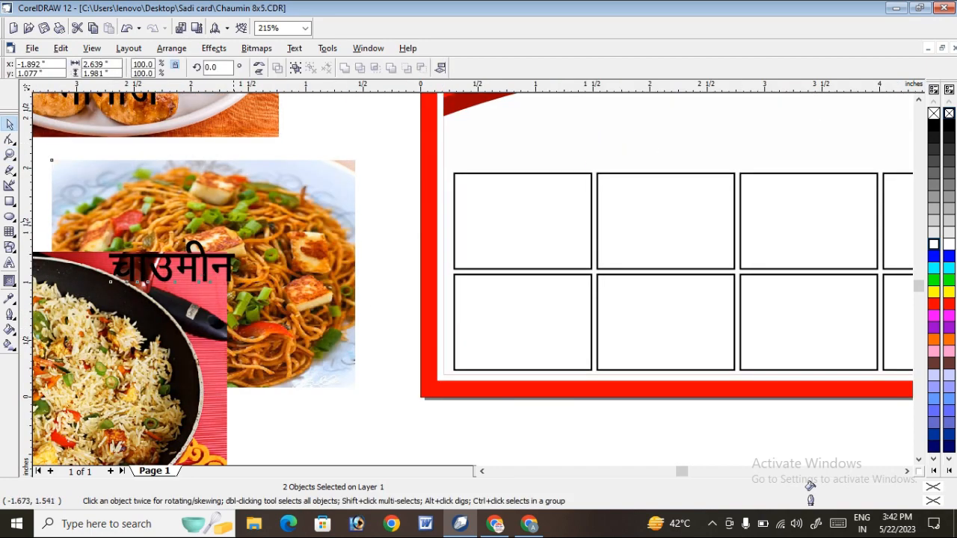
drag(223, 214, 471, 344)
drag(452, 403, 423, 396)
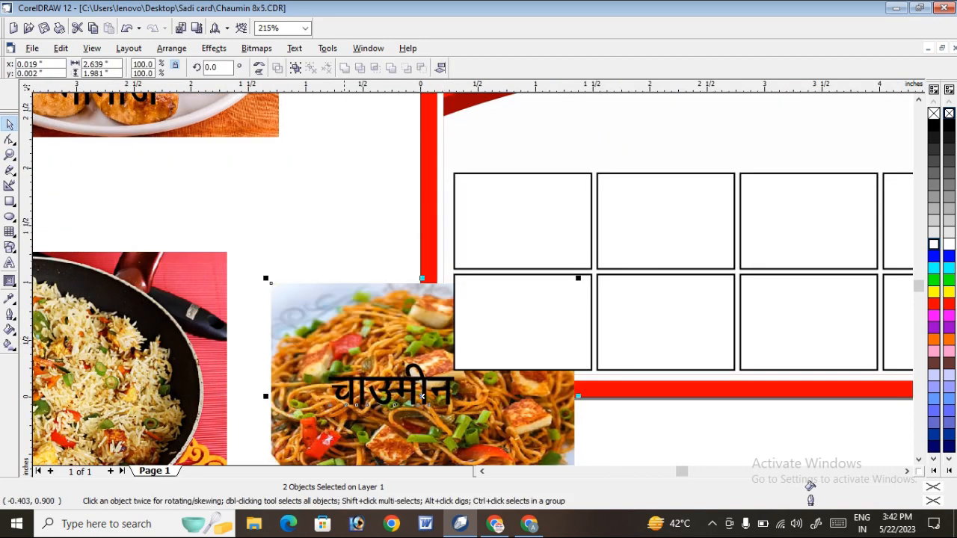
PowerClip the चाउमीन picture into the first frame of the upper row, leaving its label outside.
click(333, 217)
click(310, 315)
click(215, 49)
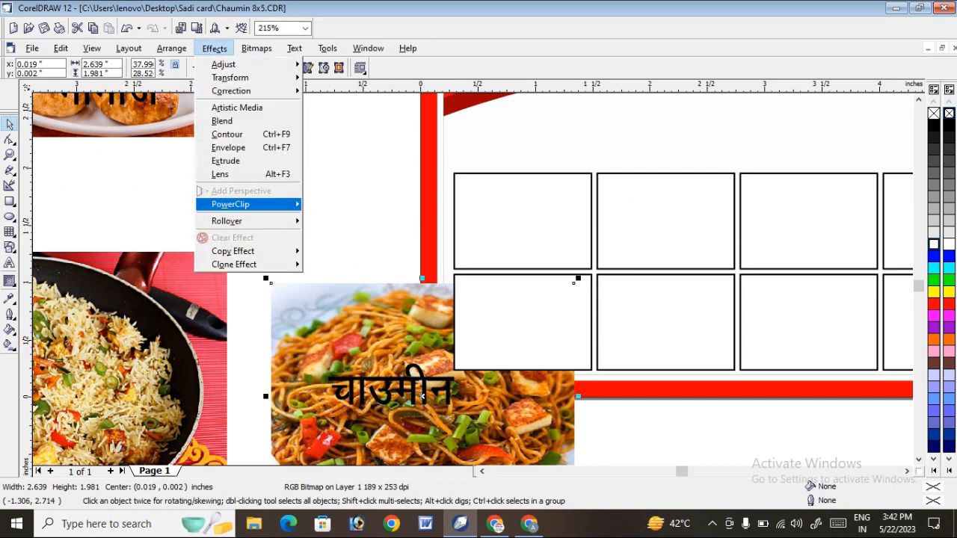
mouse_move(247, 205)
click(366, 205)
click(493, 206)
Edit the first frame's PowerClip contents and scale the चाउमीन picture about its centre to about 1.31 × 0.98 inches.
right_click(493, 206)
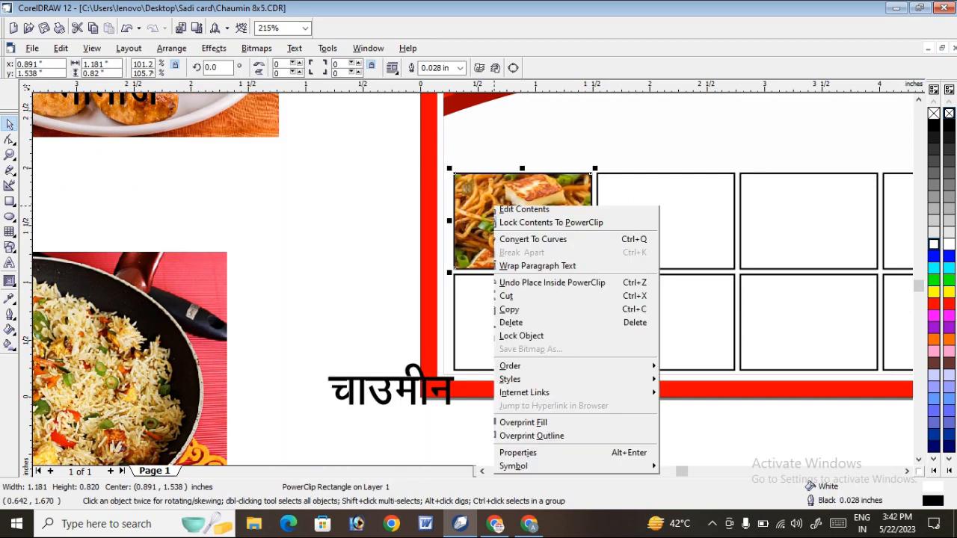
click(532, 229)
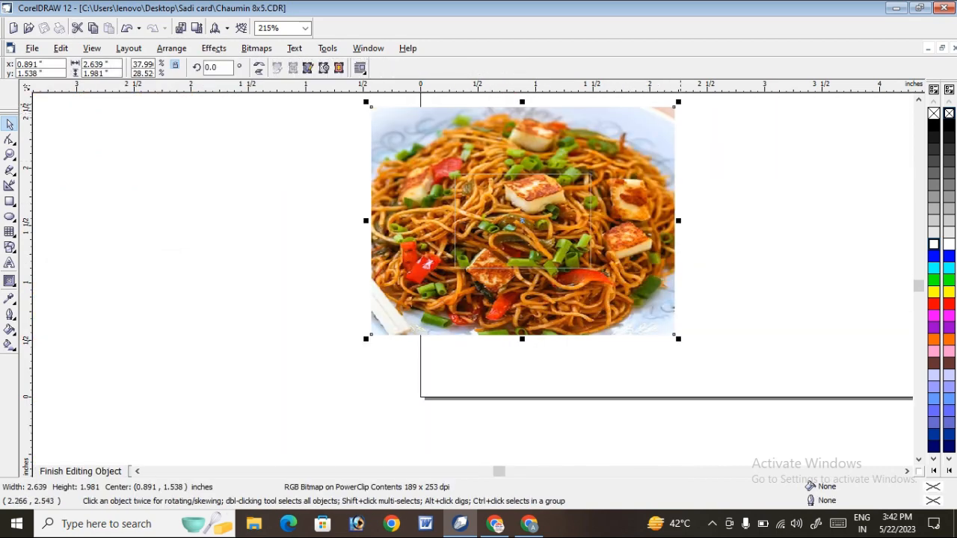
drag(680, 105, 628, 164)
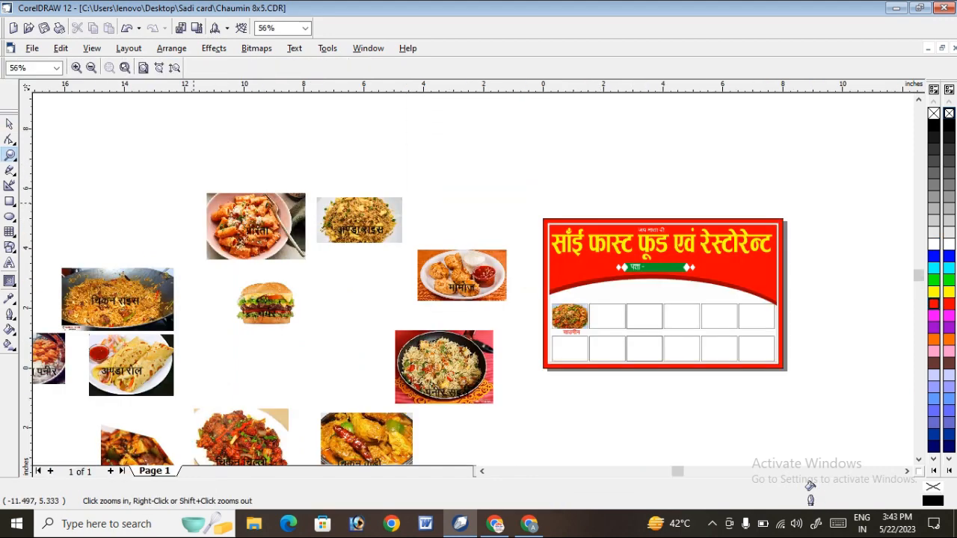
PowerClip the pasta picture into the second frame of the upper row and move the पास्ता label onto that frame.
drag(182, 178, 643, 352)
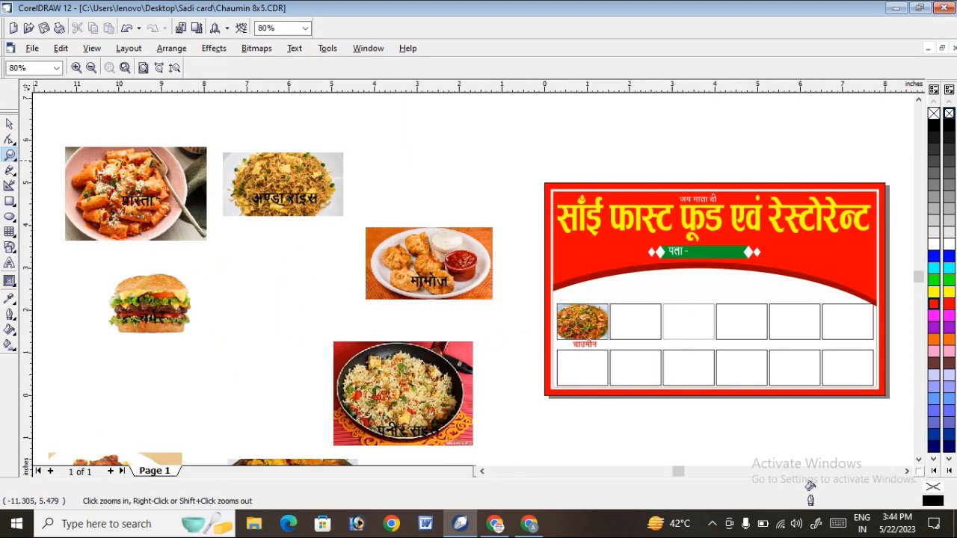
click(9, 124)
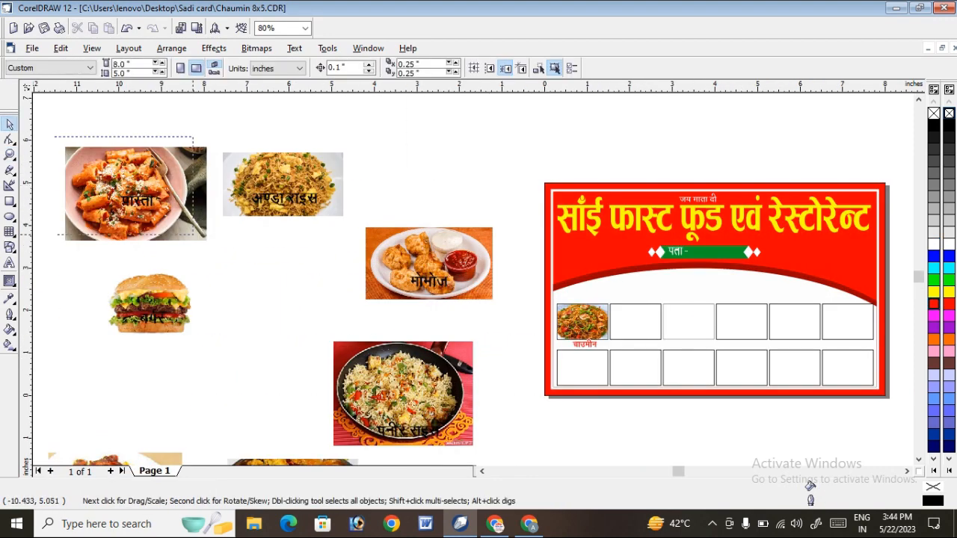
drag(193, 234, 230, 248)
click(108, 172)
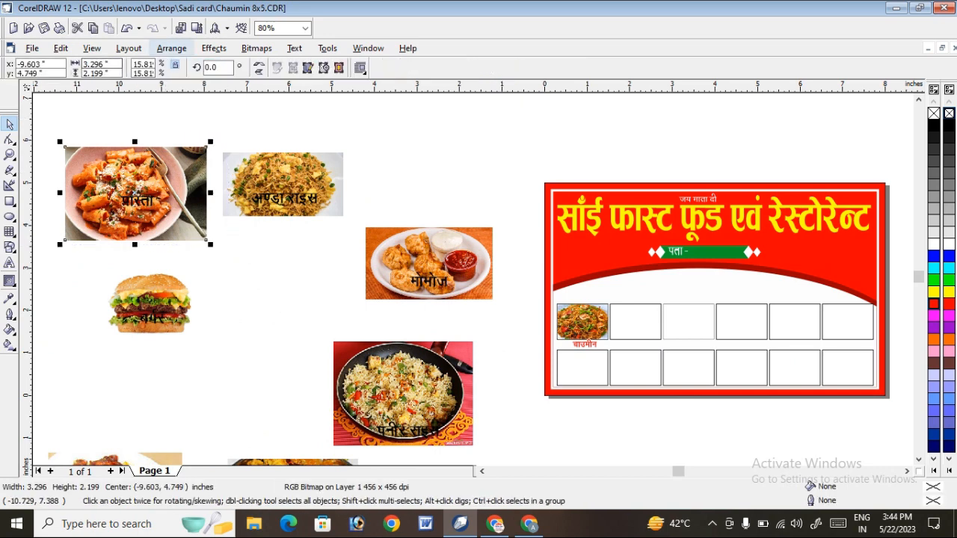
click(214, 48)
mouse_move(229, 203)
click(363, 205)
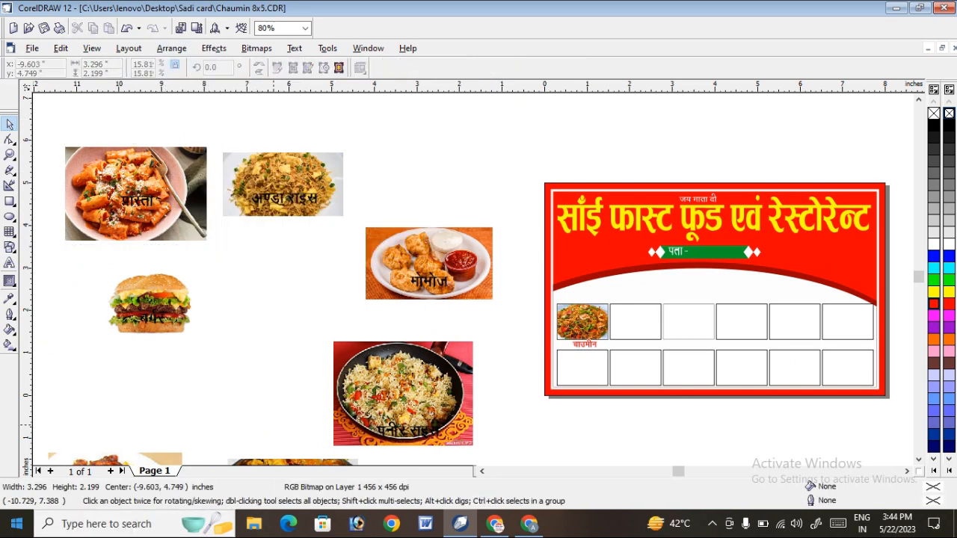
click(635, 321)
click(136, 200)
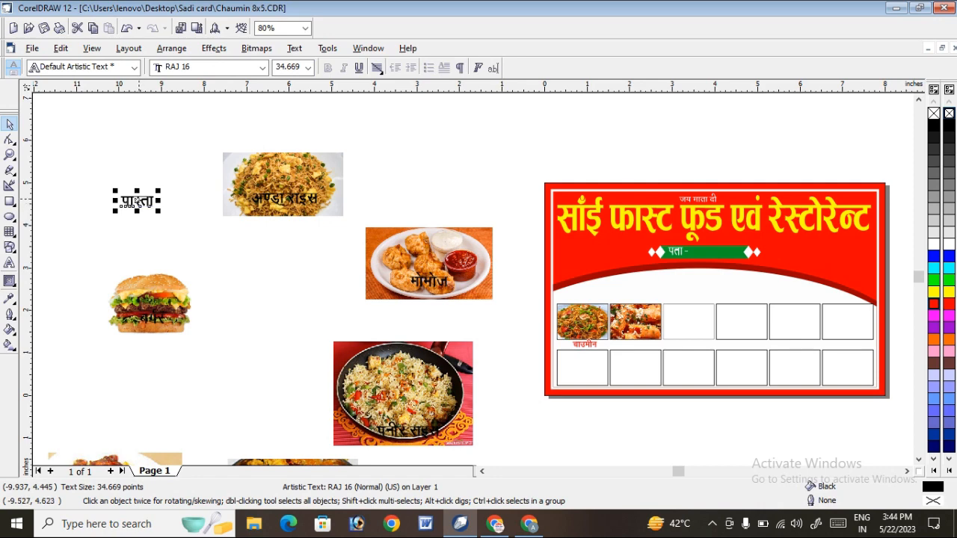
drag(121, 206, 618, 335)
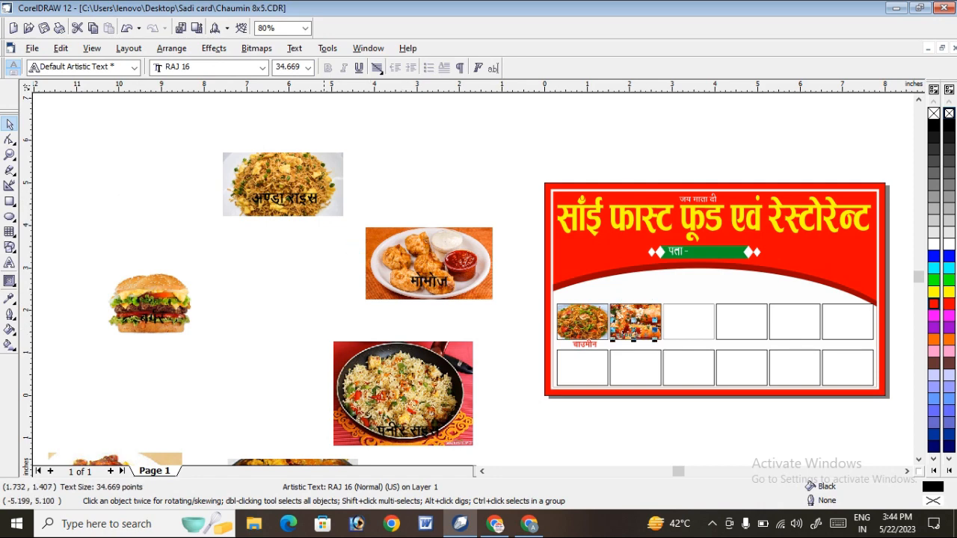
PowerClip the egg rice picture into the third upper frame and move the अण्डा राइस label over the frame's lower edge.
click(323, 176)
click(213, 48)
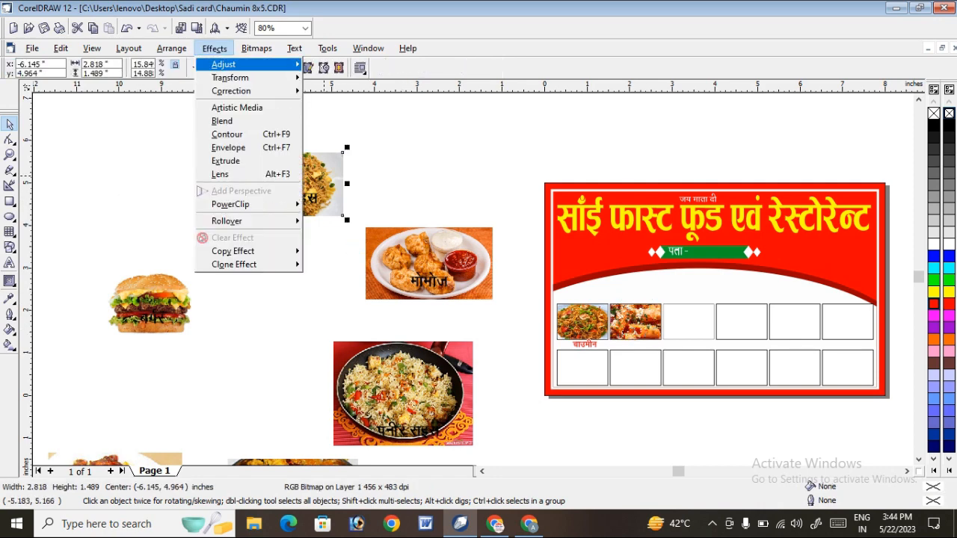
mouse_move(291, 204)
click(373, 205)
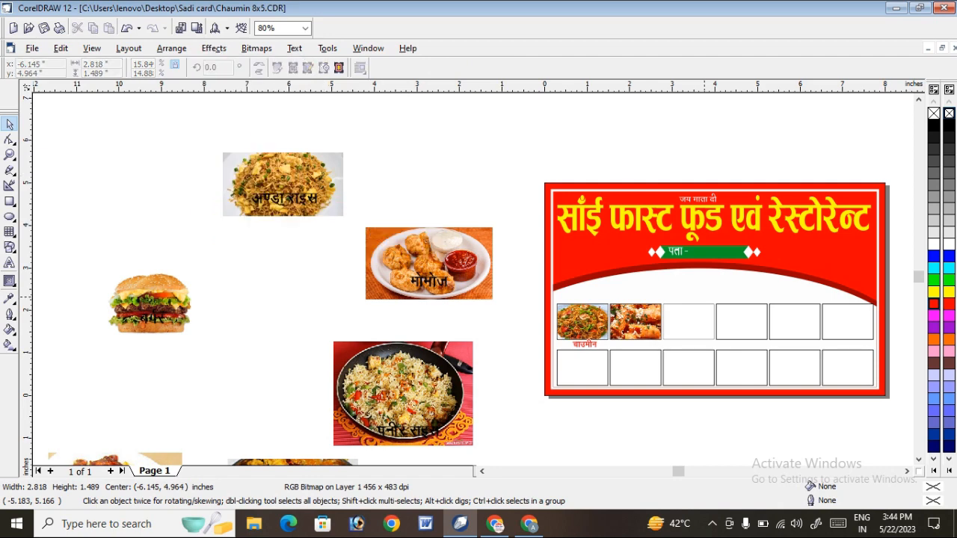
click(688, 322)
click(289, 198)
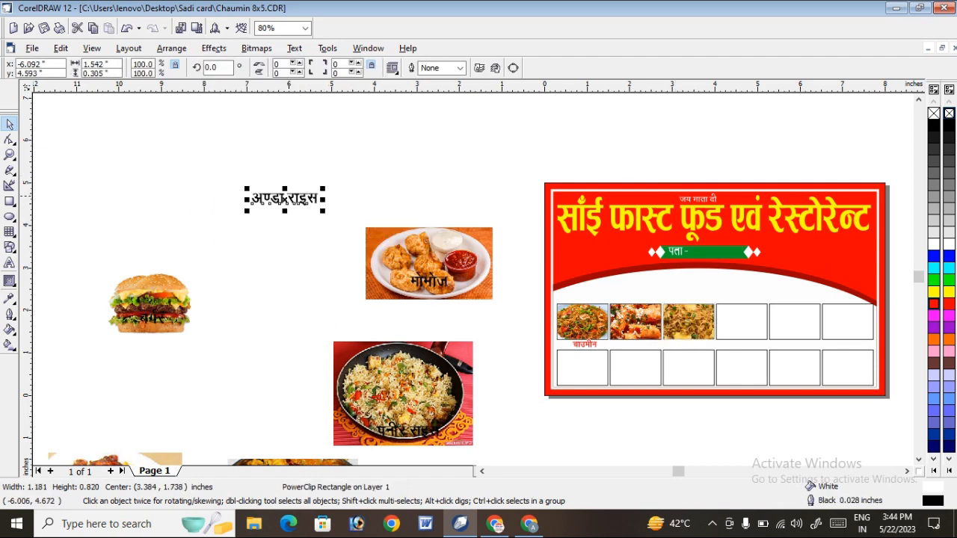
drag(284, 198, 689, 338)
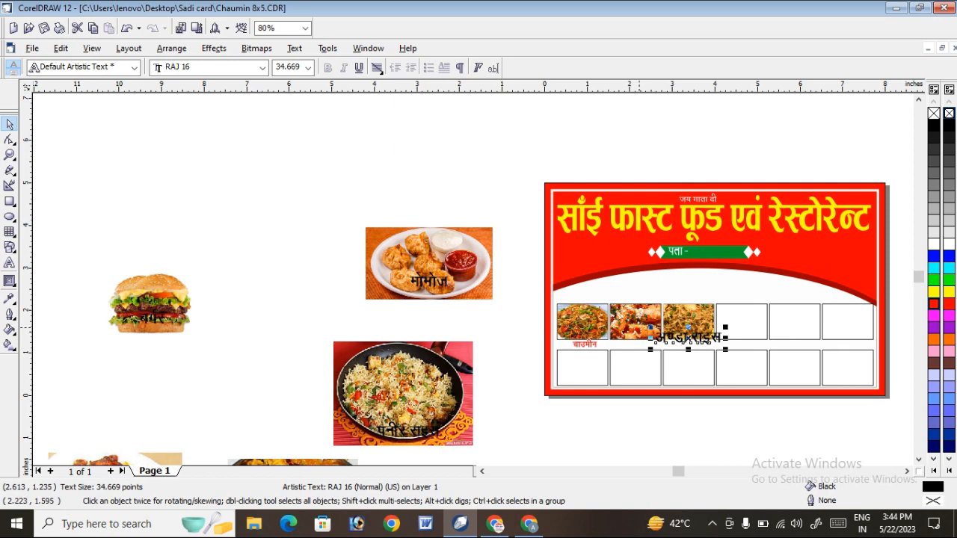
Bring the पास्ता label in front of the pasta picture in the second upper frame.
click(674, 415)
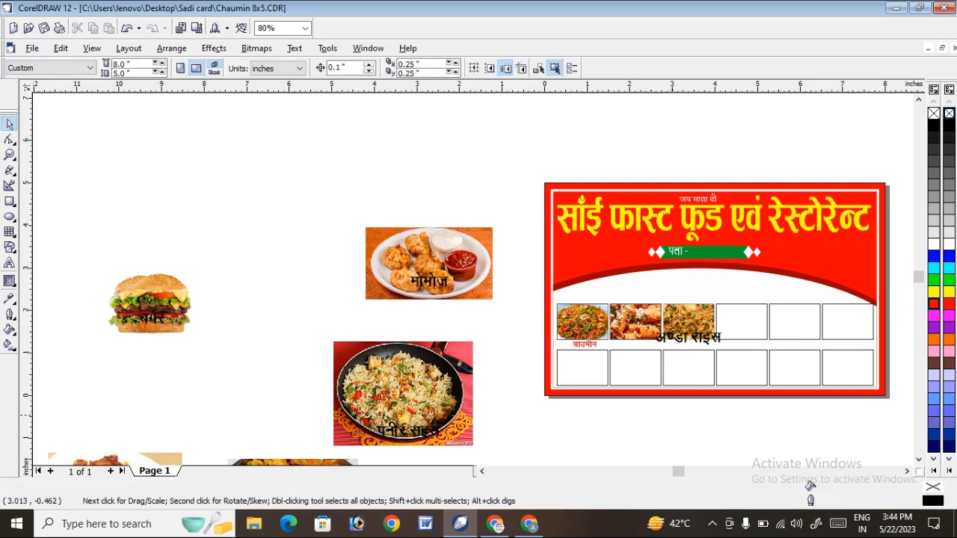
drag(678, 413, 613, 293)
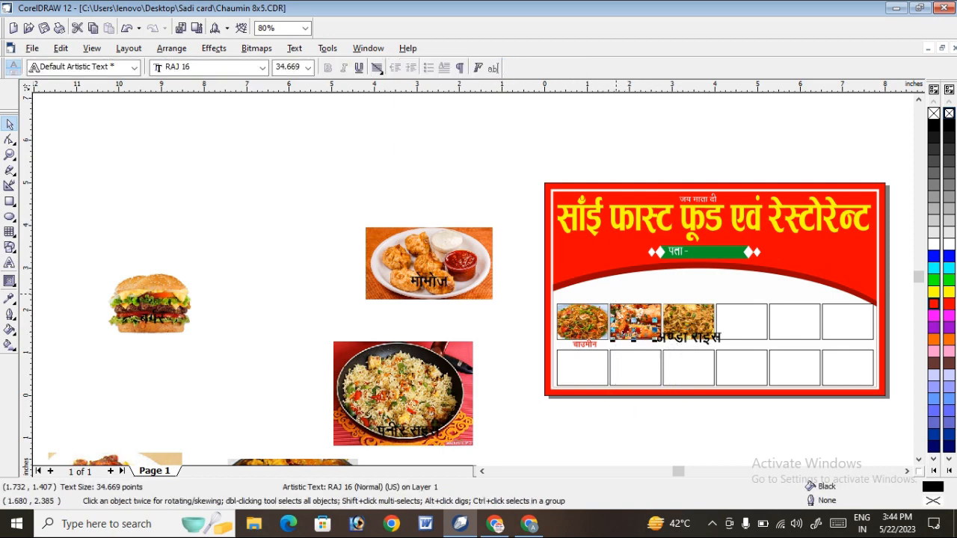
click(673, 433)
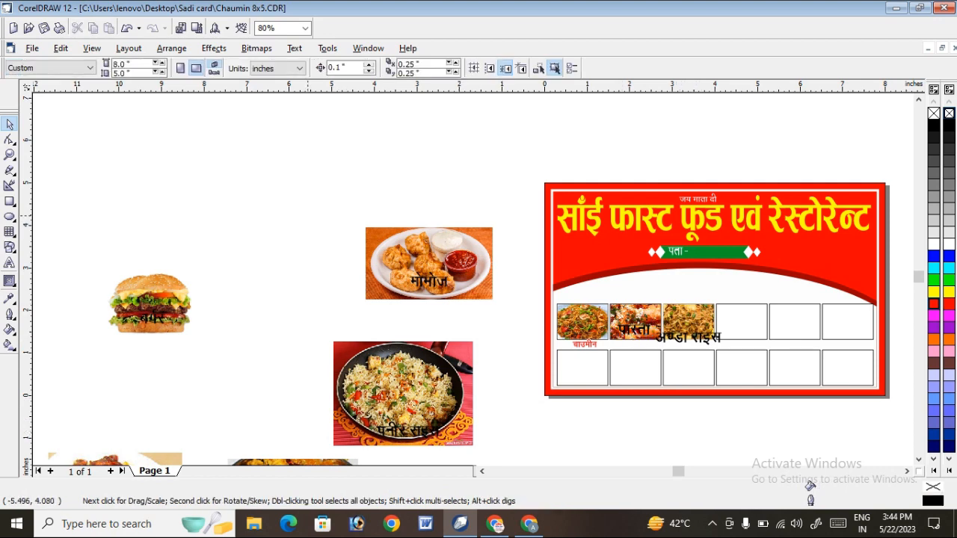
PowerClip the momos picture into the fourth upper frame and move the मोमोज label over the frame's lower edge.
drag(307, 204, 538, 459)
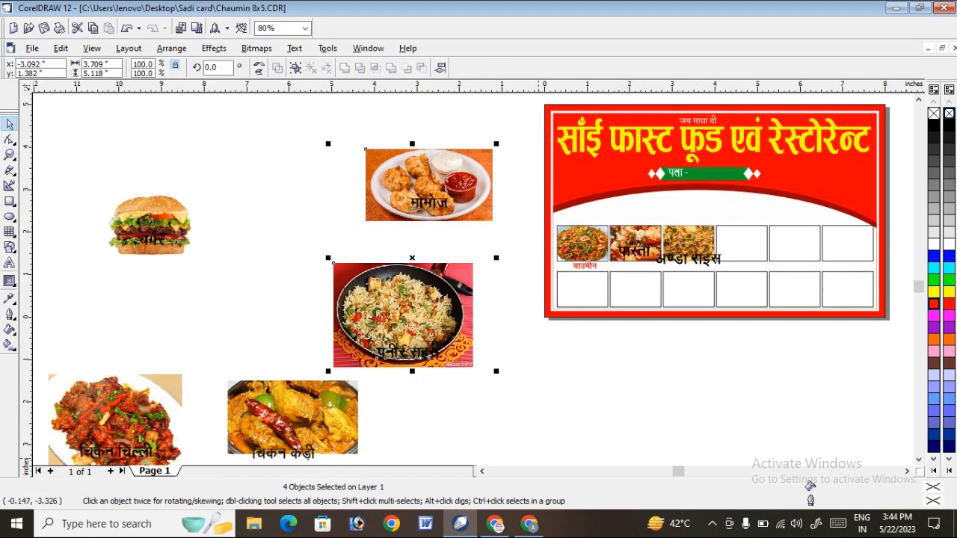
click(327, 175)
click(432, 201)
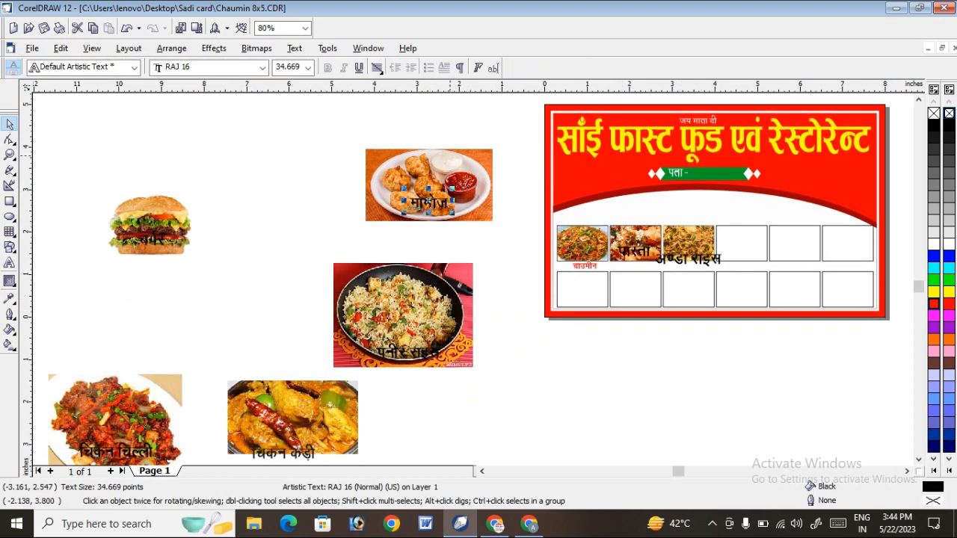
click(444, 157)
click(419, 172)
click(215, 47)
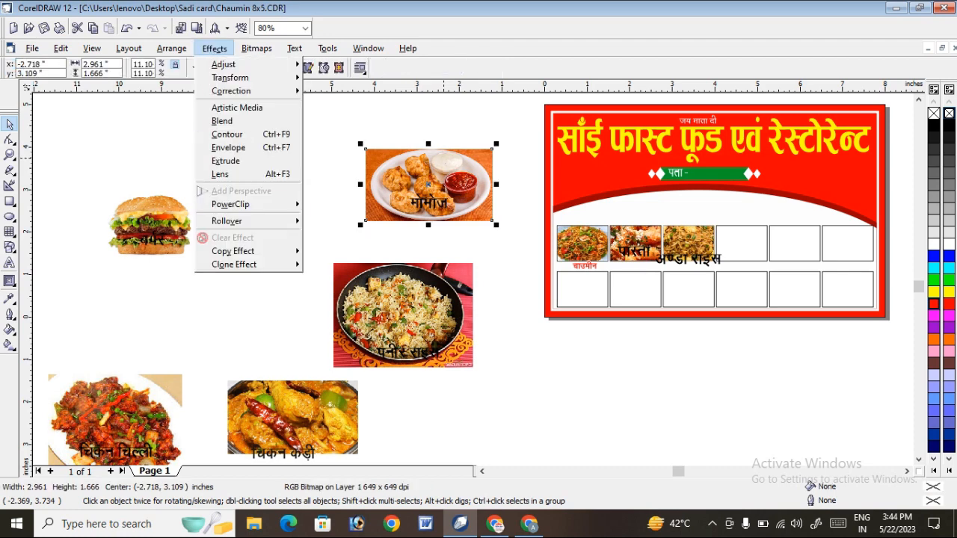
mouse_move(246, 204)
click(362, 206)
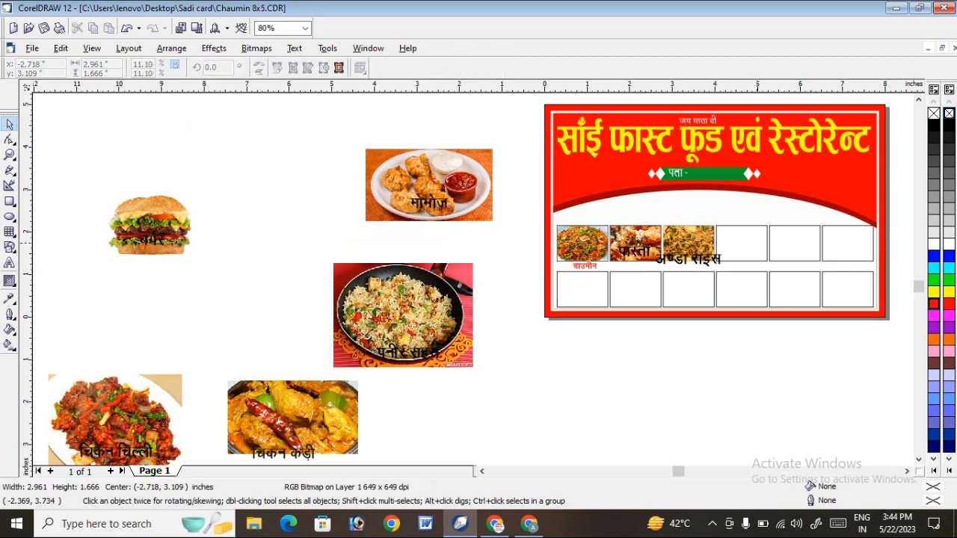
click(741, 243)
click(413, 204)
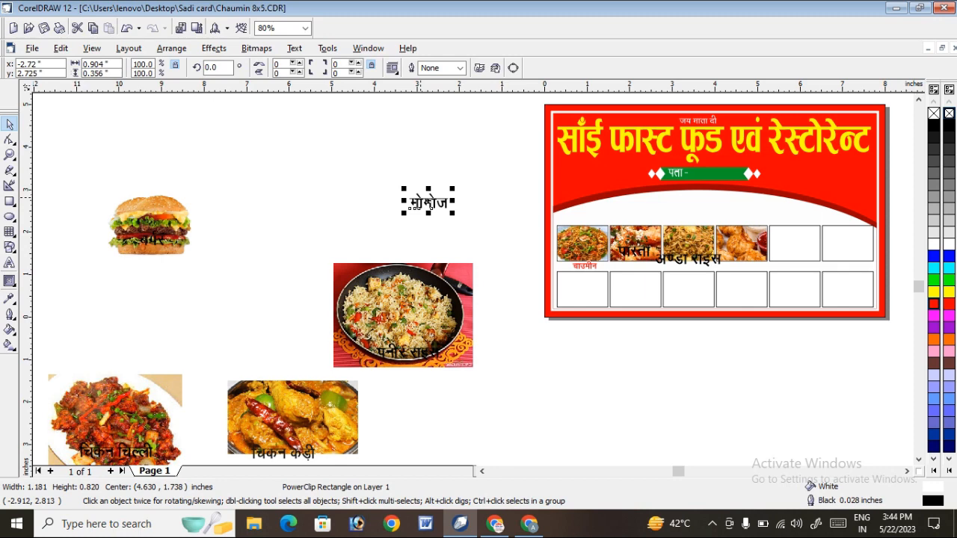
drag(419, 203, 732, 264)
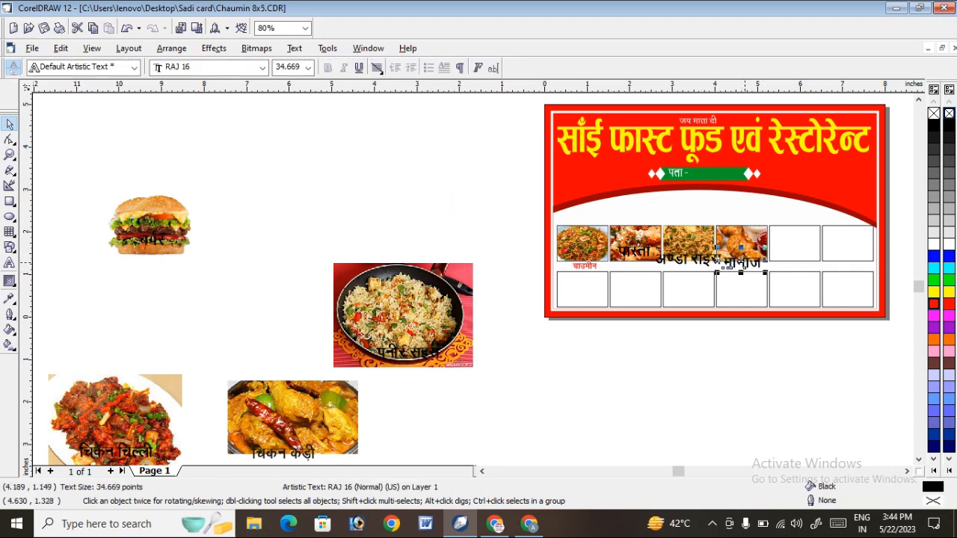
PowerClip the paneer rice picture into the fifth upper frame and move the पनीर राइस label over that frame.
click(418, 278)
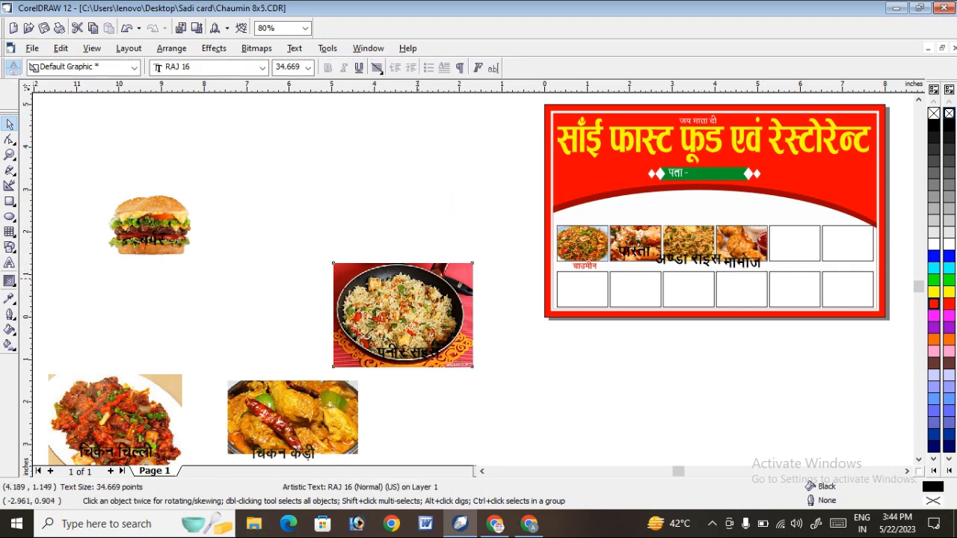
click(214, 48)
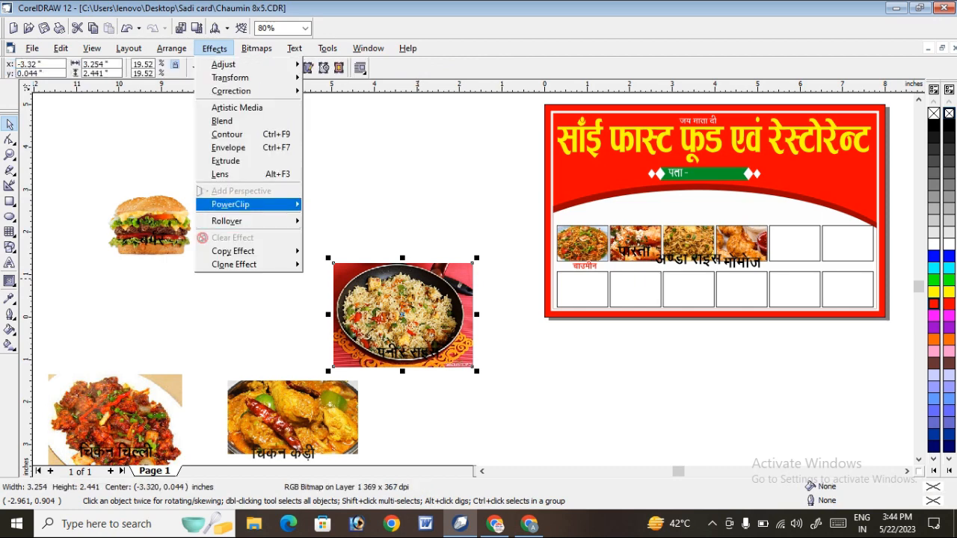
mouse_move(240, 204)
click(363, 207)
click(795, 243)
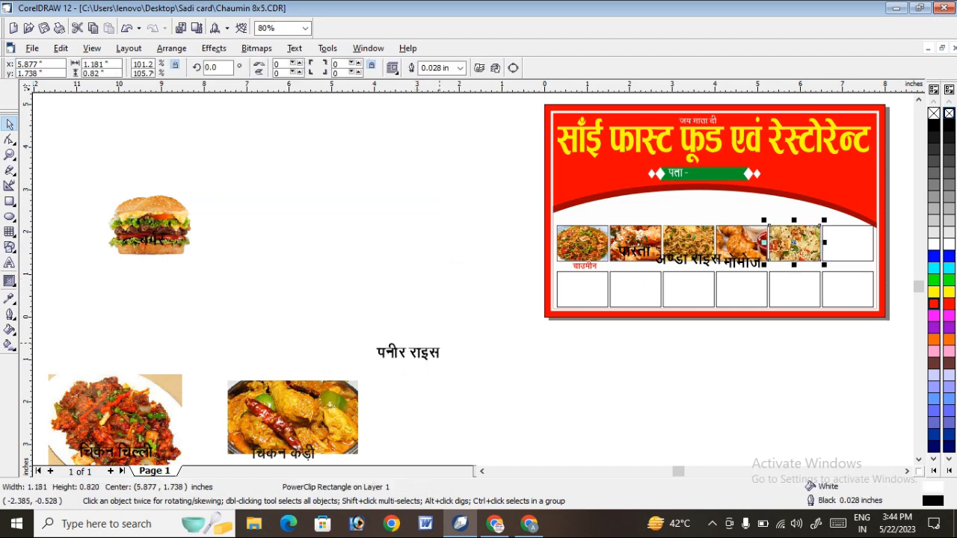
click(423, 357)
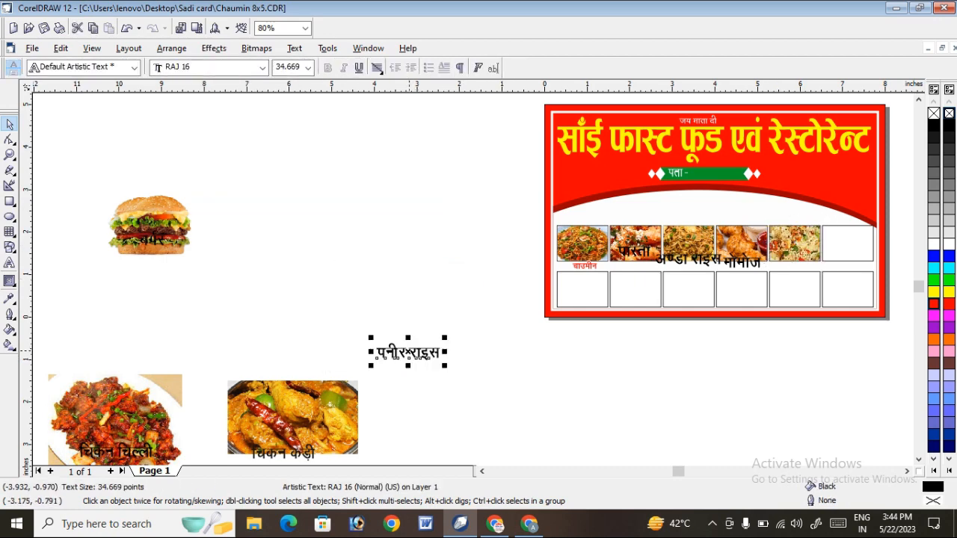
drag(374, 353, 762, 249)
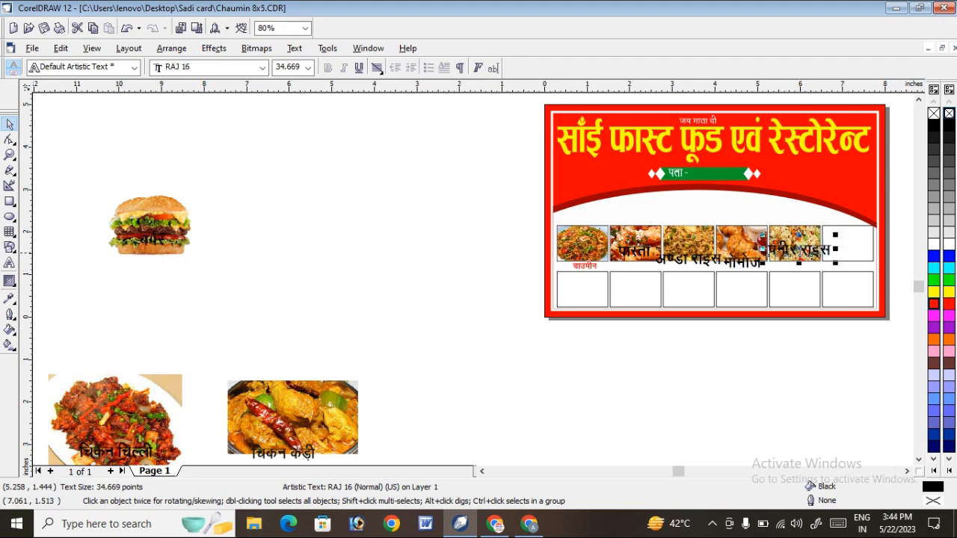
PowerClip the burger picture together with its label into the sixth frame of the upper row.
click(177, 231)
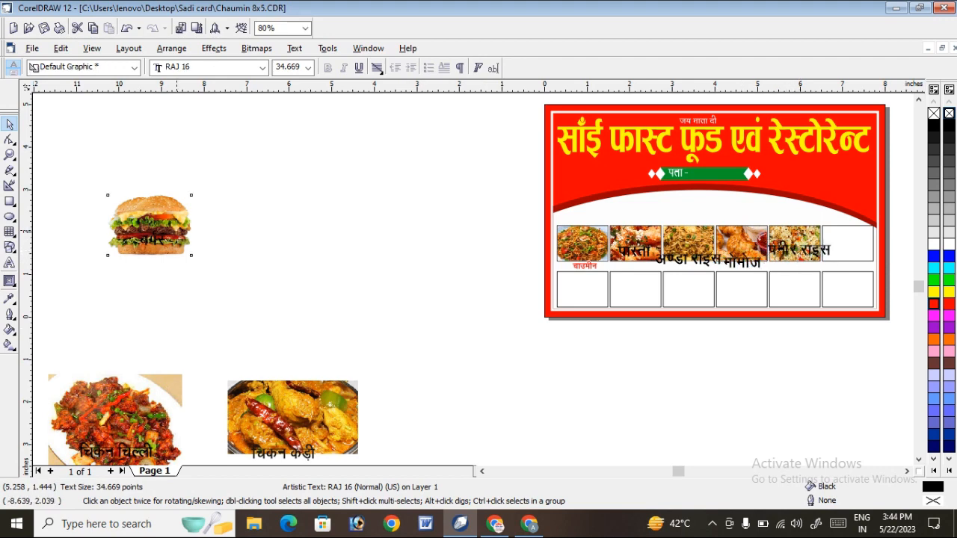
click(149, 223)
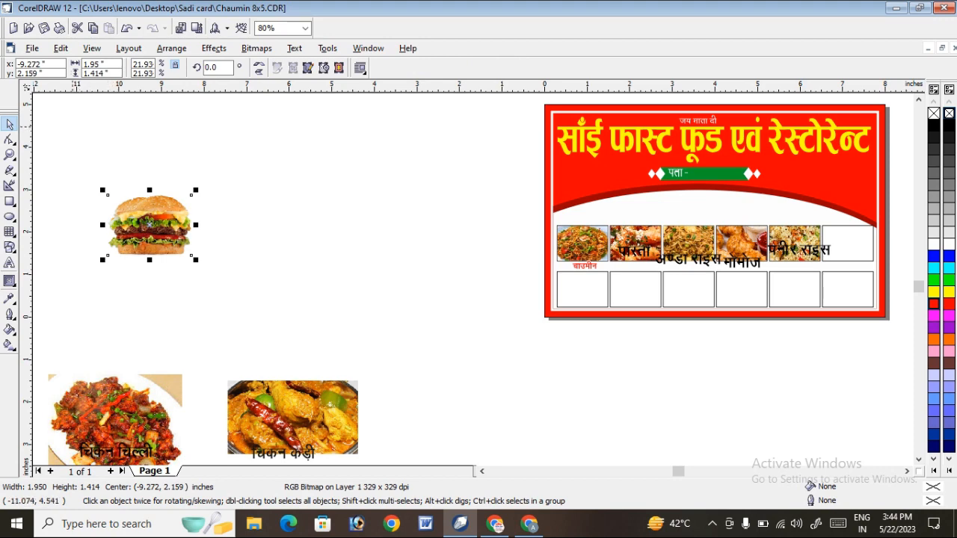
drag(73, 132, 311, 294)
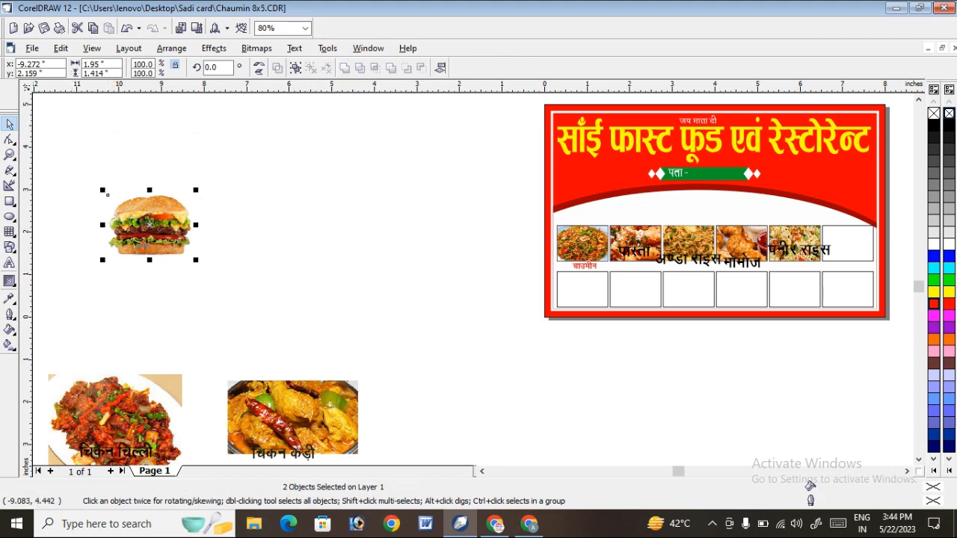
click(213, 48)
mouse_move(232, 204)
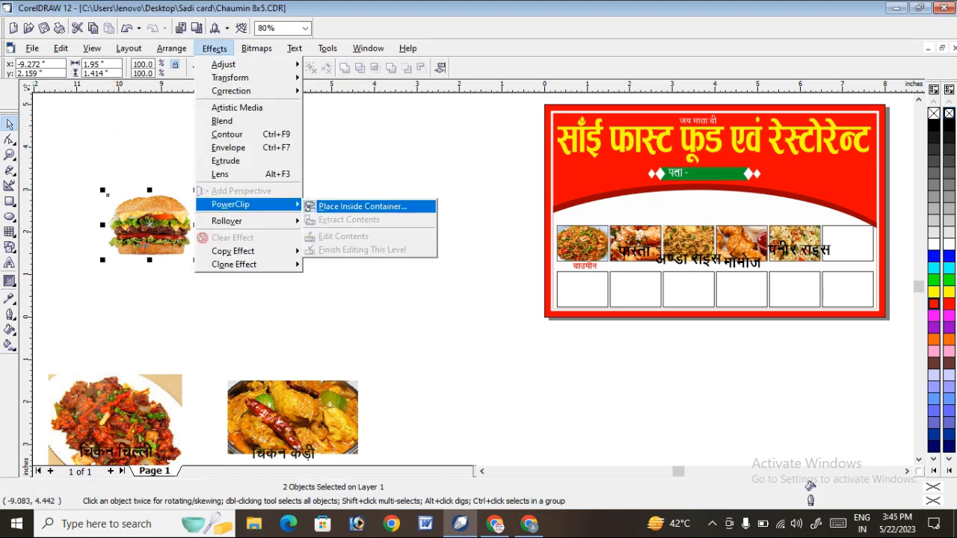
click(359, 207)
click(847, 242)
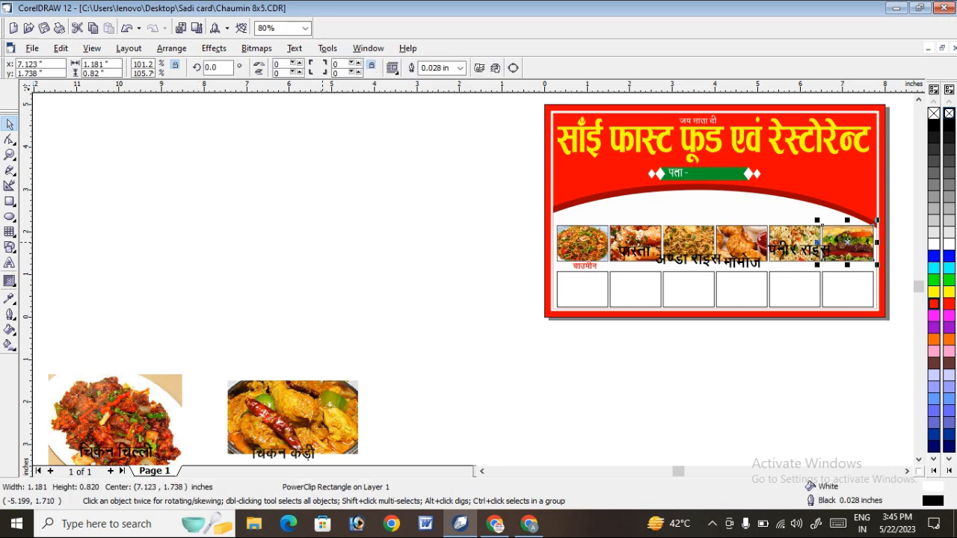
Undo the last burger PowerClip and move the burger picture clear of its बर्गर label.
key(ctrl+z)
click(257, 199)
click(134, 224)
drag(139, 218, 308, 237)
click(142, 243)
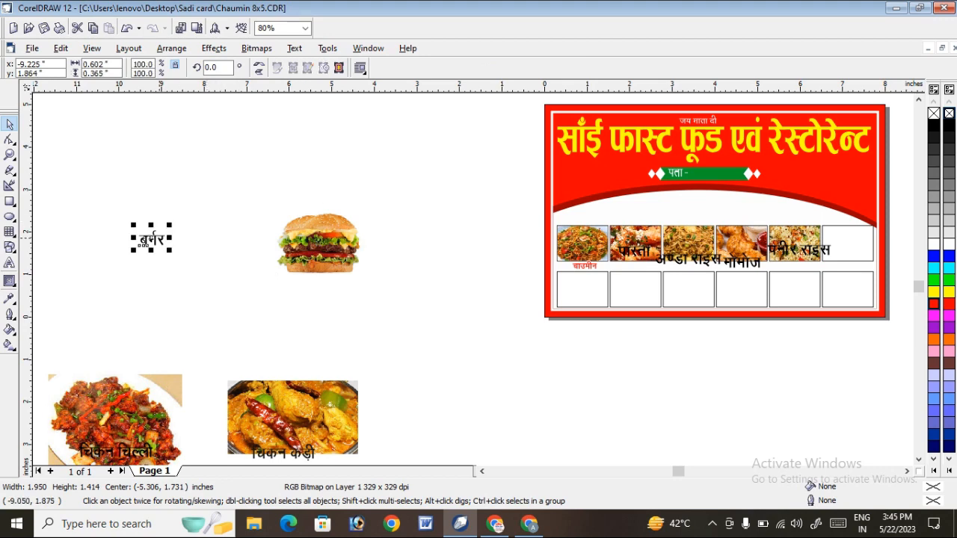
PowerClip only the burger picture into the sixth upper frame and move the बर्गर label over that frame.
click(342, 240)
click(214, 47)
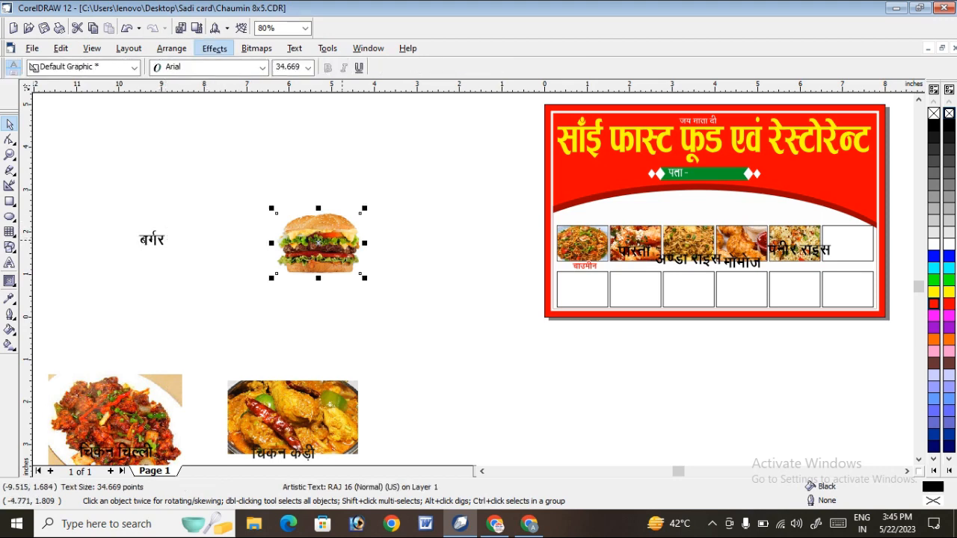
mouse_move(317, 202)
click(374, 205)
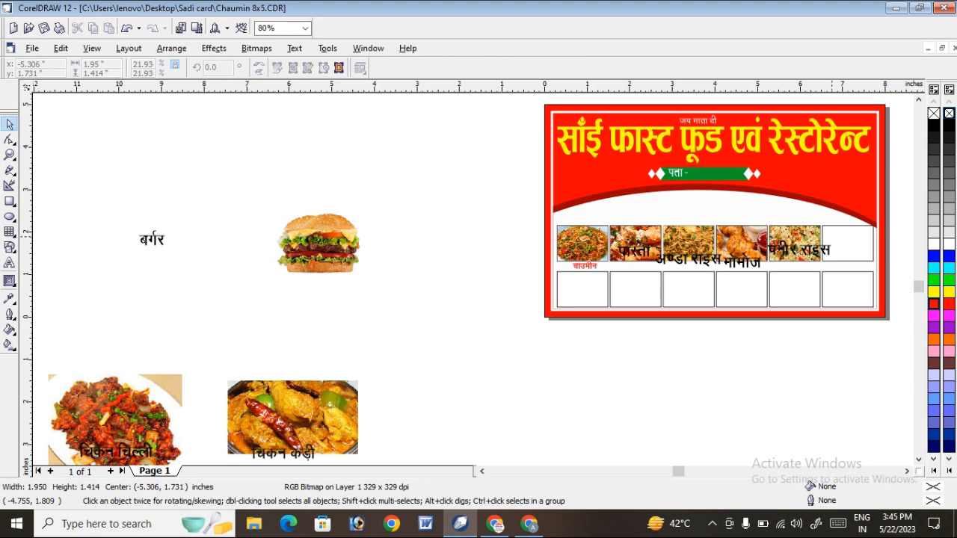
click(848, 244)
click(142, 243)
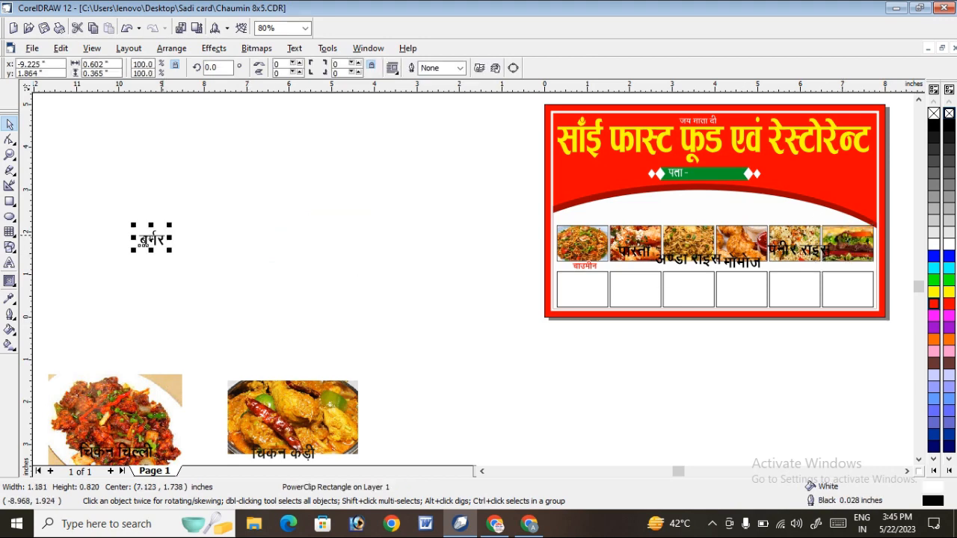
drag(151, 235, 852, 252)
scroll(853, 251, up, 3)
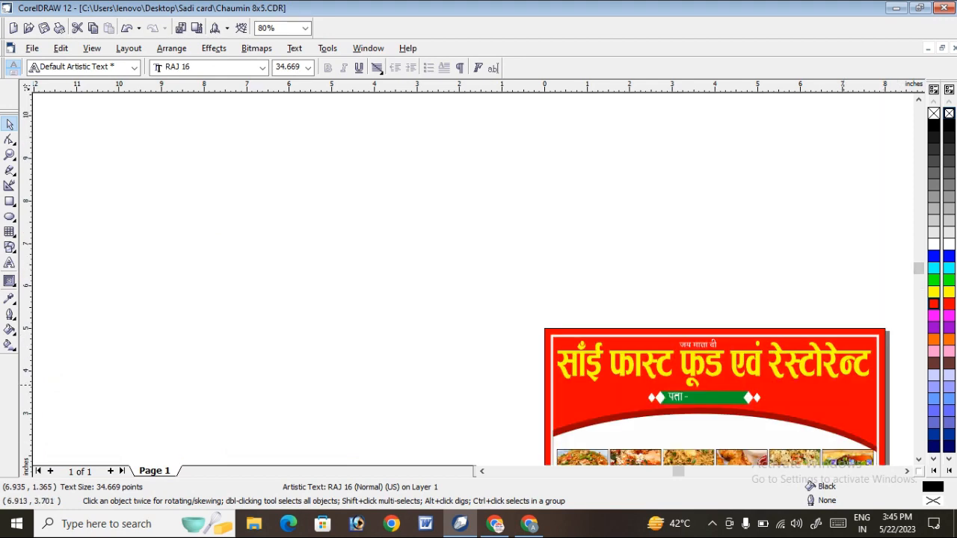
scroll(473, 289, down, 2)
scroll(505, 171, down, 3)
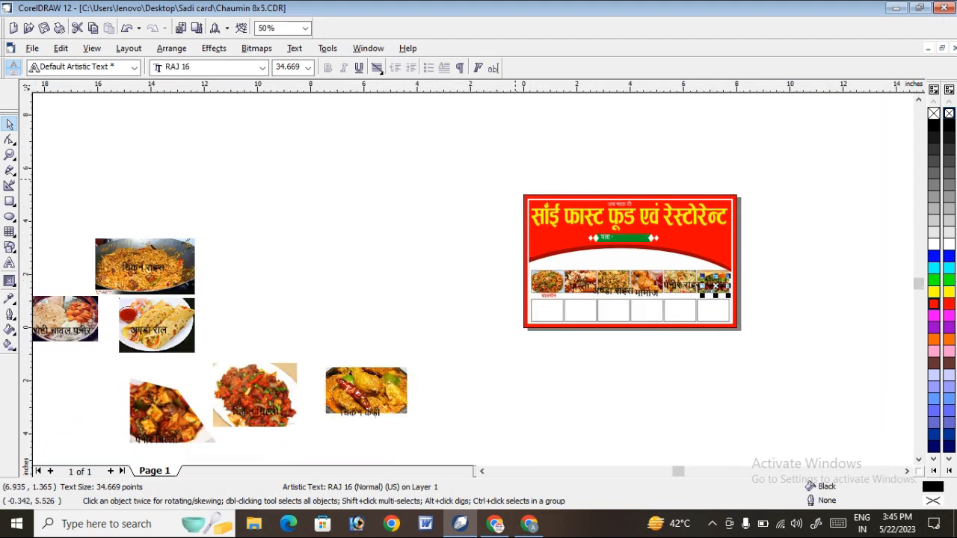
drag(97, 200, 510, 405)
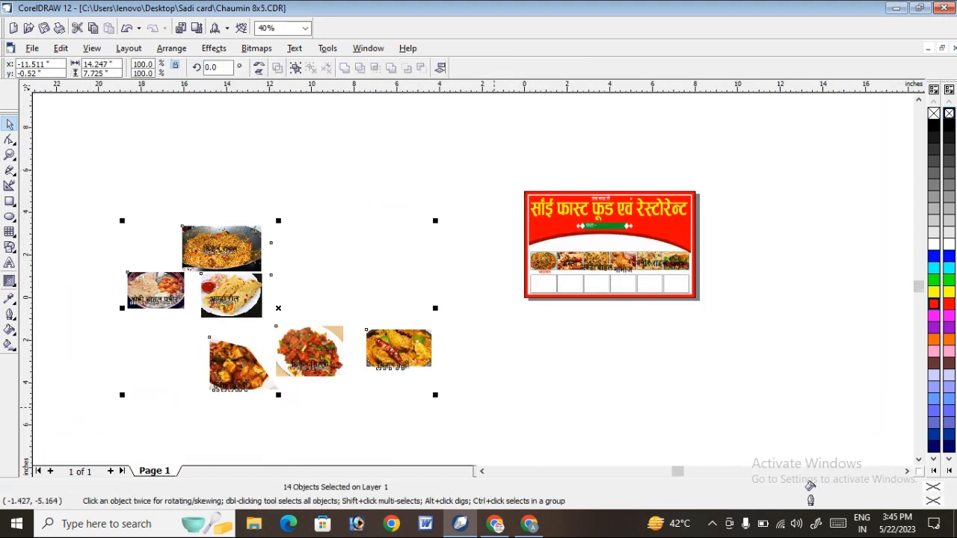
click(428, 234)
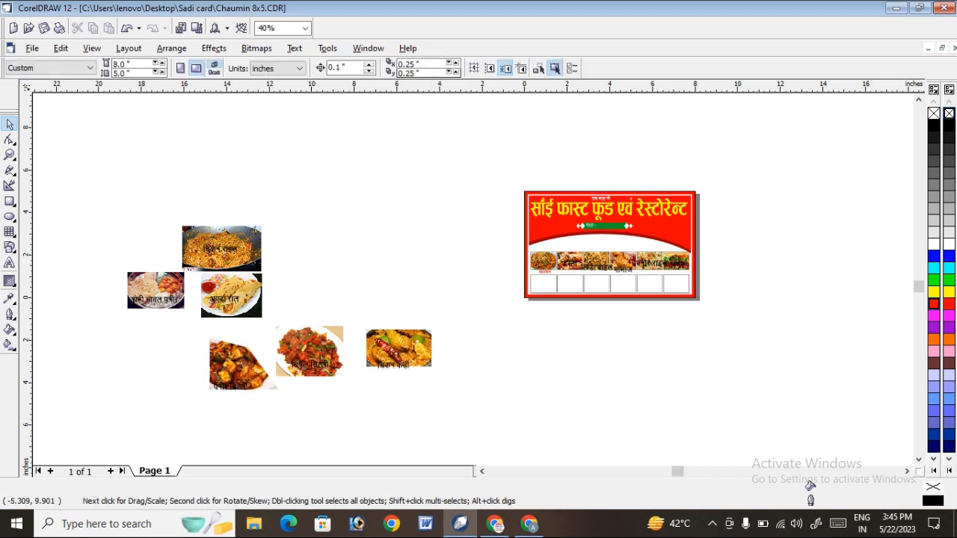
PowerClip the chicken rice picture into the first lower frame and move the चिकन राइस label over that frame.
key(z)
drag(140, 199, 721, 374)
drag(86, 193, 779, 404)
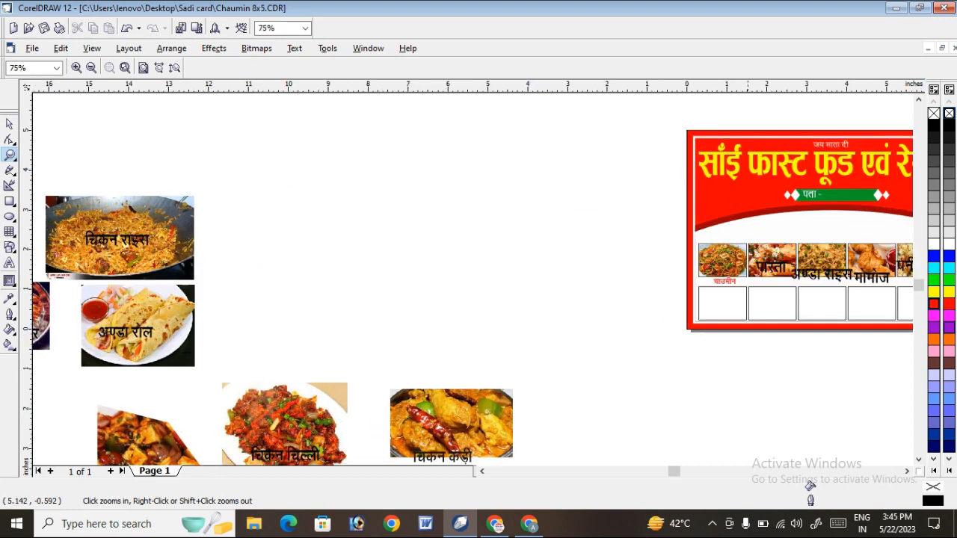
click(9, 124)
click(141, 218)
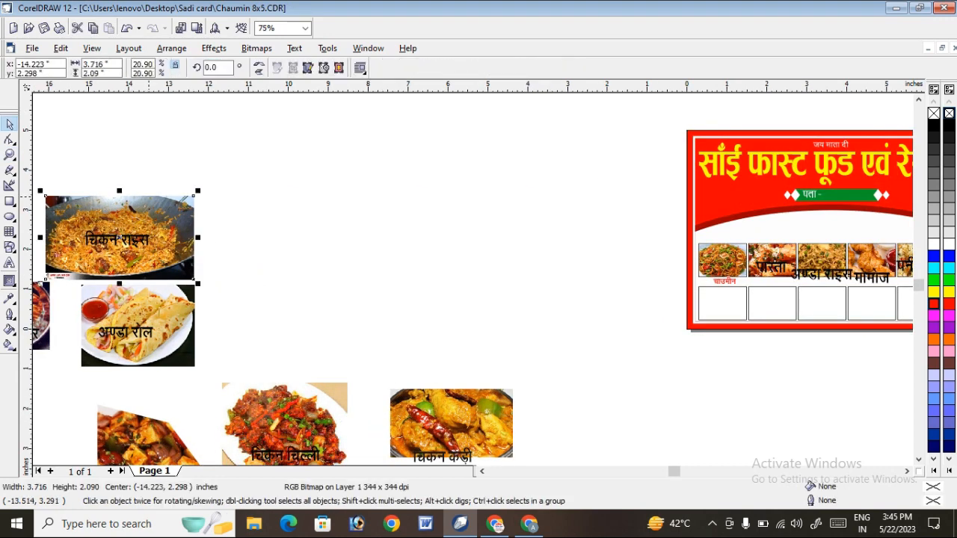
click(214, 48)
mouse_move(232, 205)
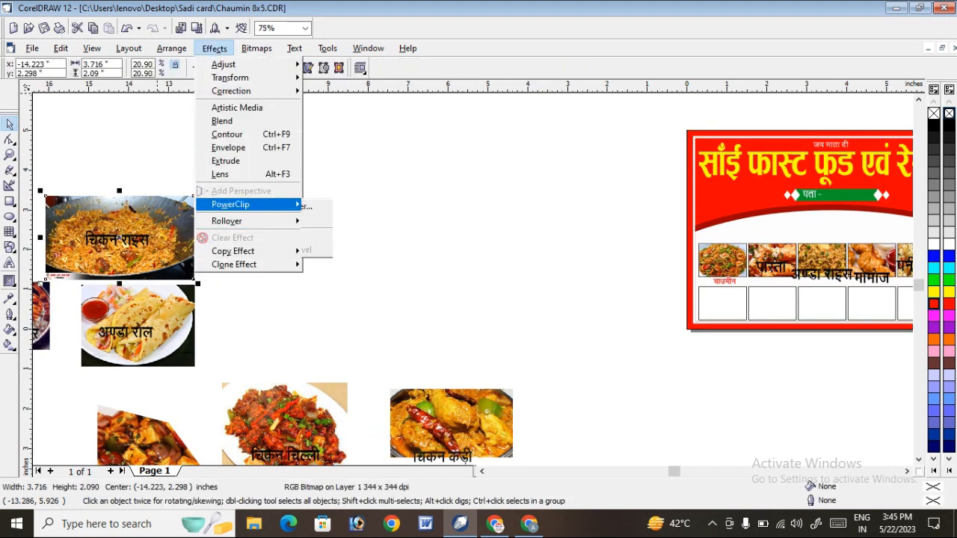
click(355, 205)
click(722, 301)
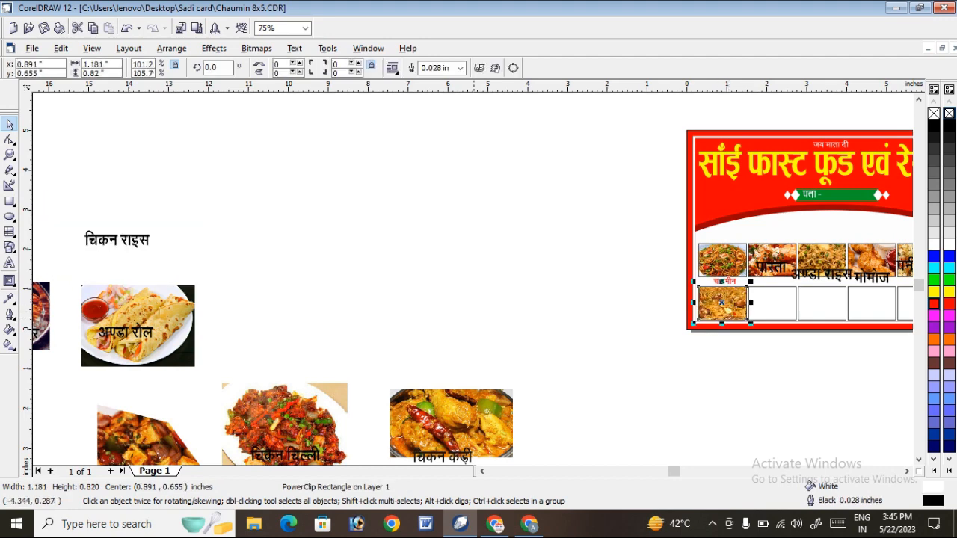
click(93, 241)
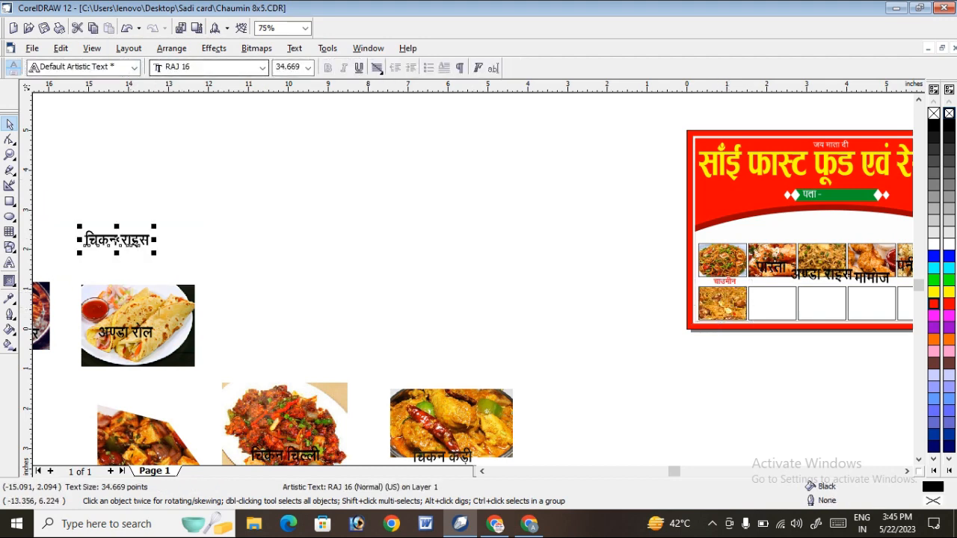
drag(120, 241, 707, 314)
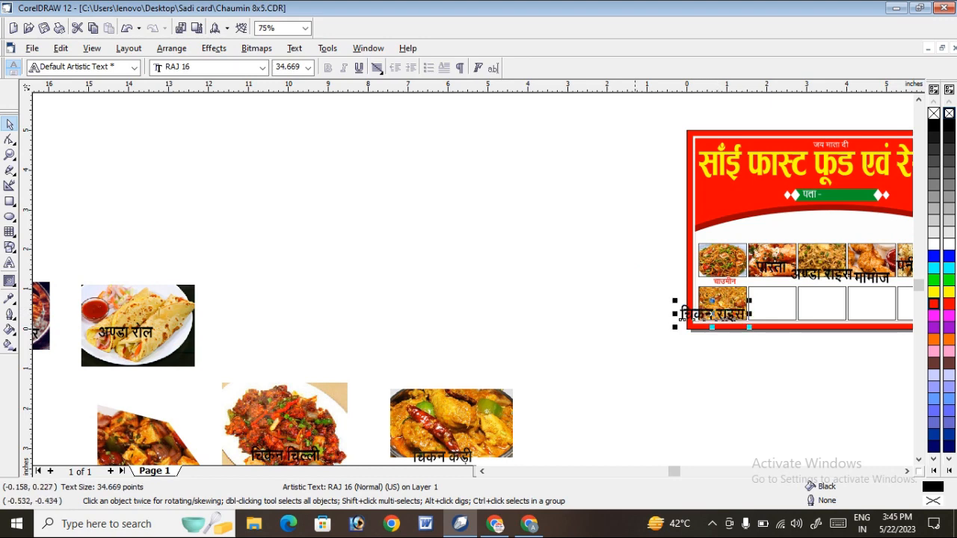
PowerClip the egg roll picture into the second lower frame and move the अण्डा रोल label over that frame.
click(138, 323)
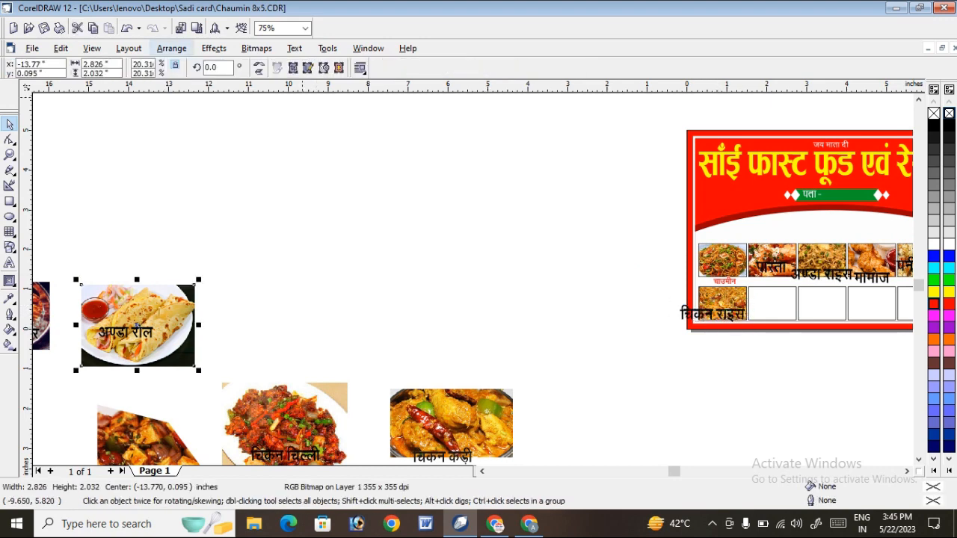
click(214, 48)
mouse_move(254, 204)
click(359, 204)
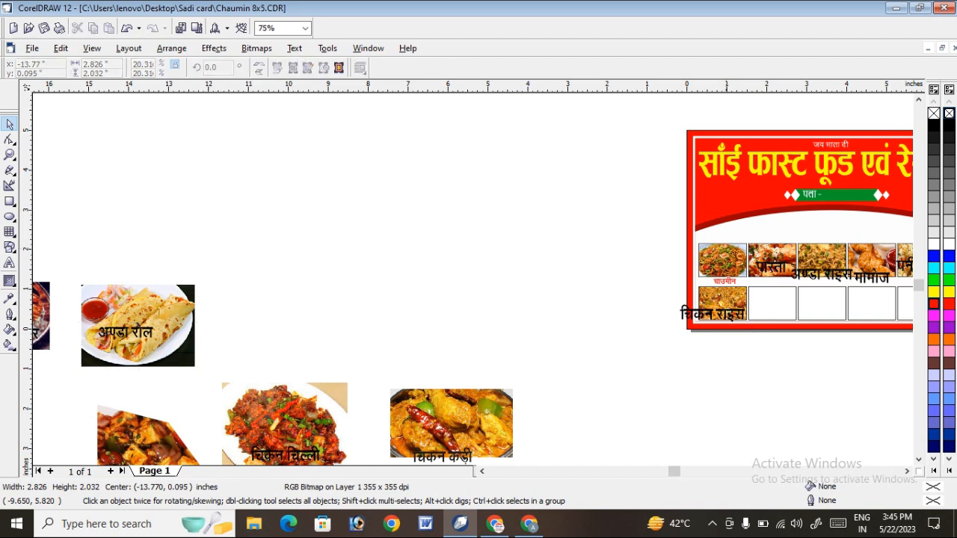
click(782, 308)
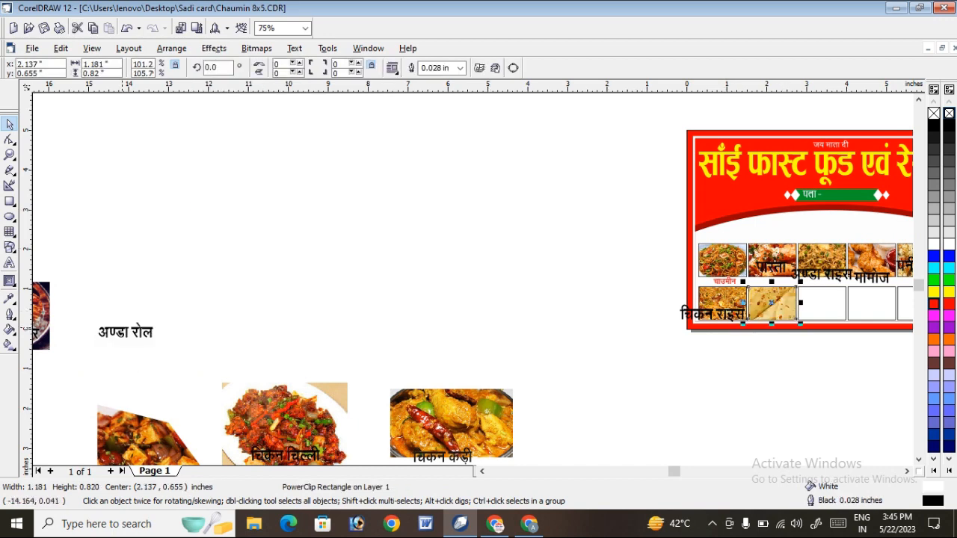
drag(121, 332, 770, 311)
PowerClip the chicken chilli picture into the third lower frame and move the चिकन चिल्ली label onto the frame's lower edge.
click(315, 396)
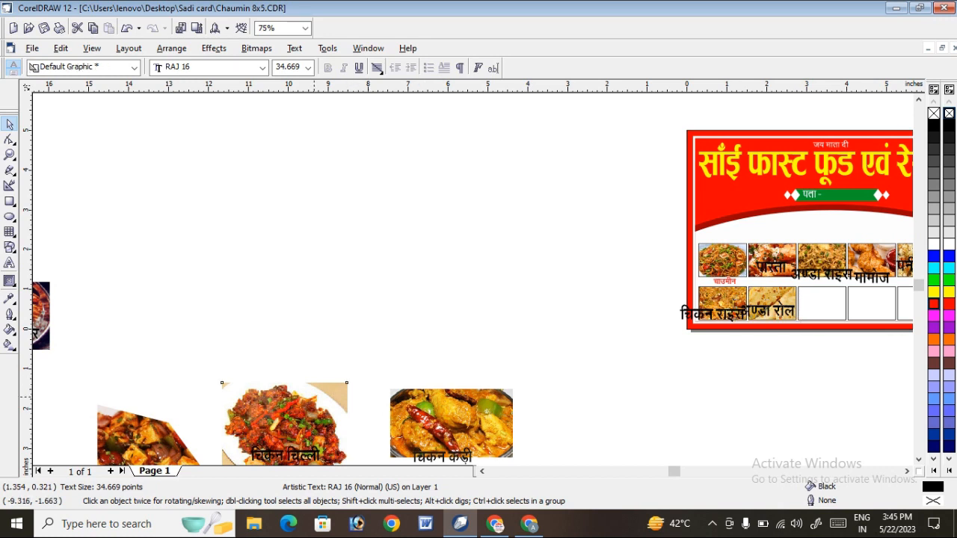
click(214, 48)
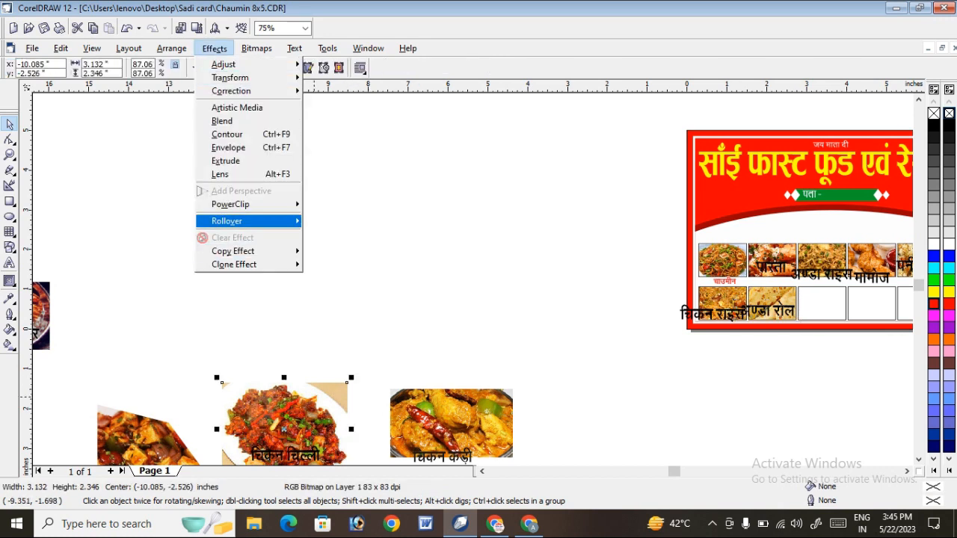
mouse_move(247, 221)
mouse_move(246, 204)
click(351, 205)
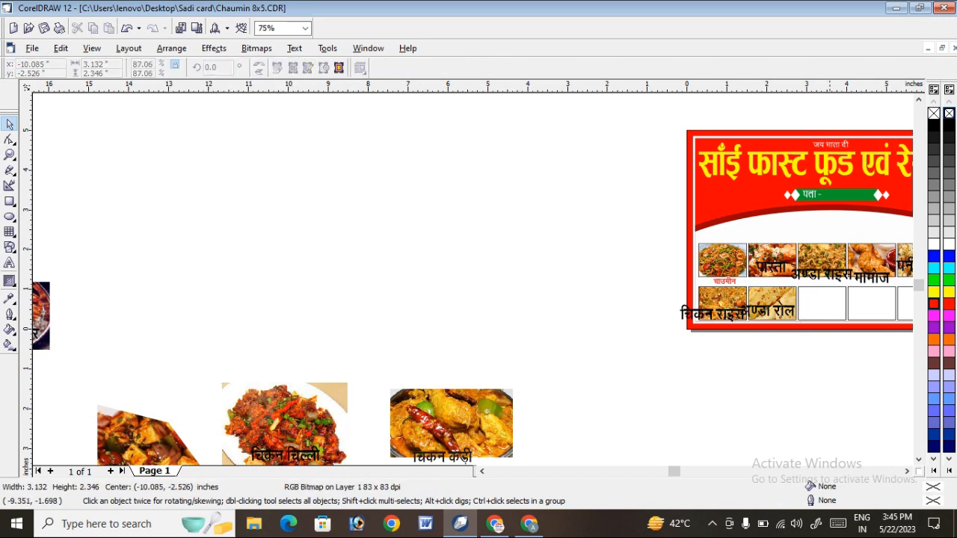
click(821, 303)
click(284, 455)
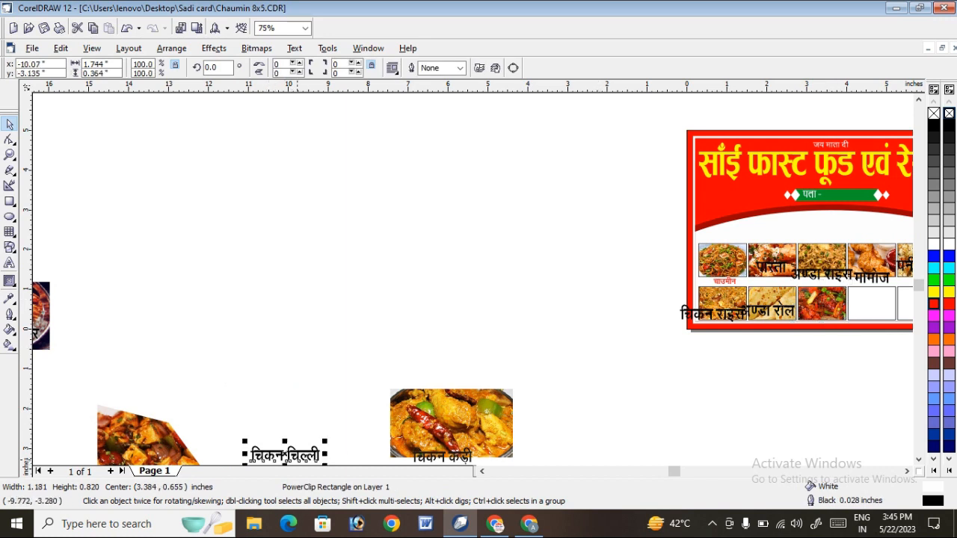
drag(286, 454, 822, 320)
key(Escape)
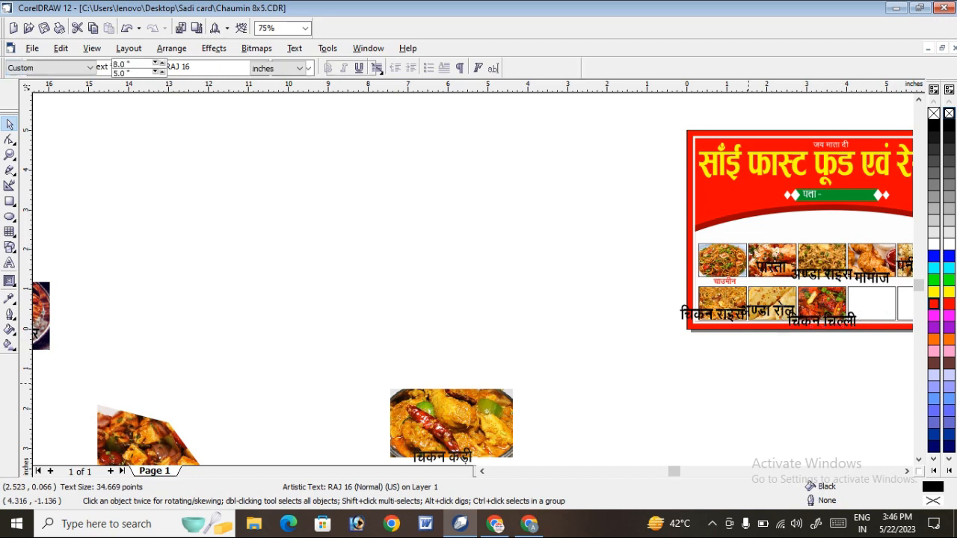
Shrink the chicken curry picture with its label to a picture width of about 1.94 inches and move both nearer the banner.
click(907, 471)
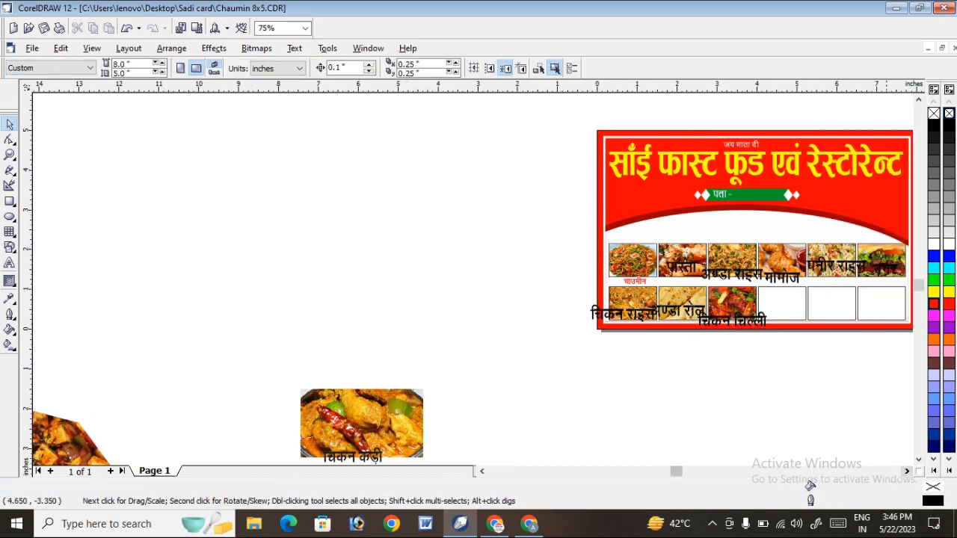
drag(264, 362, 502, 454)
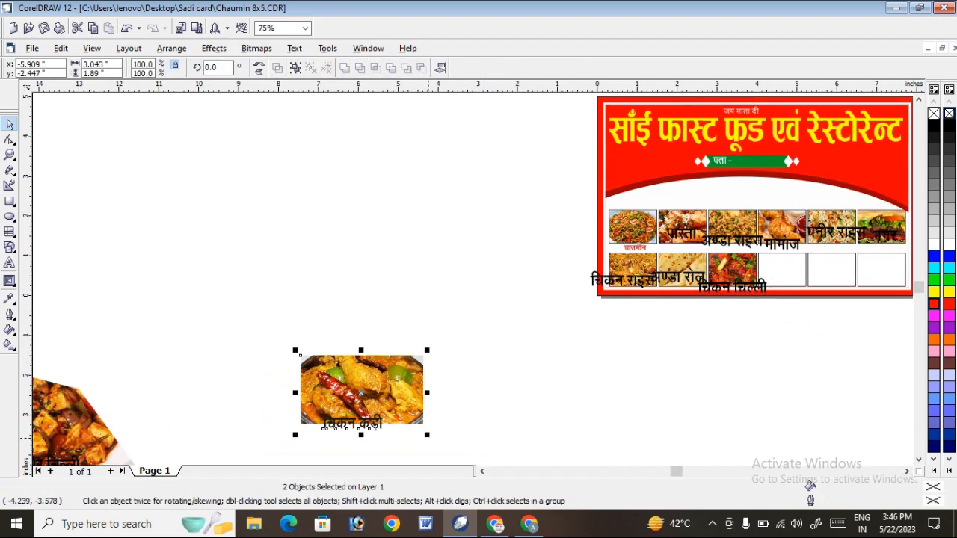
drag(427, 436, 385, 409)
drag(334, 377, 466, 357)
click(536, 339)
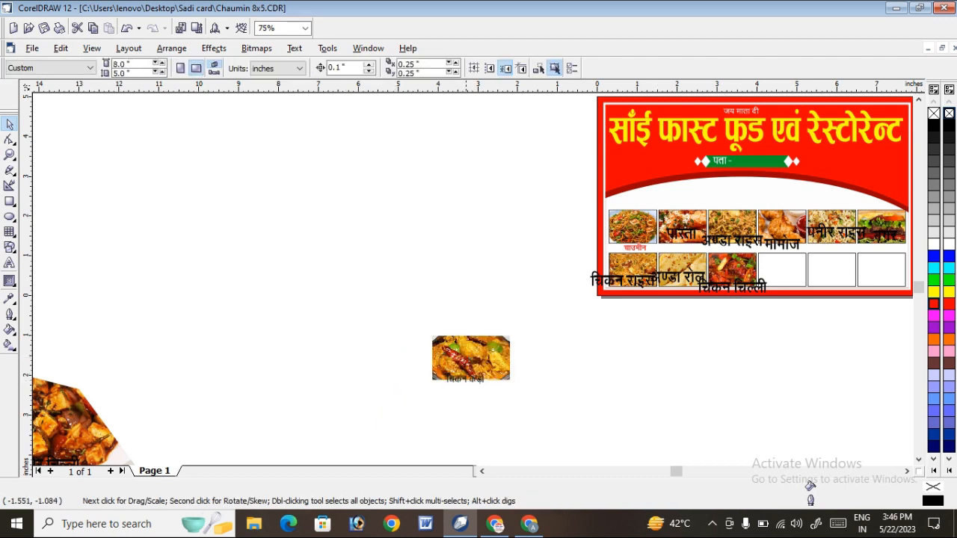
click(215, 48)
mouse_move(232, 204)
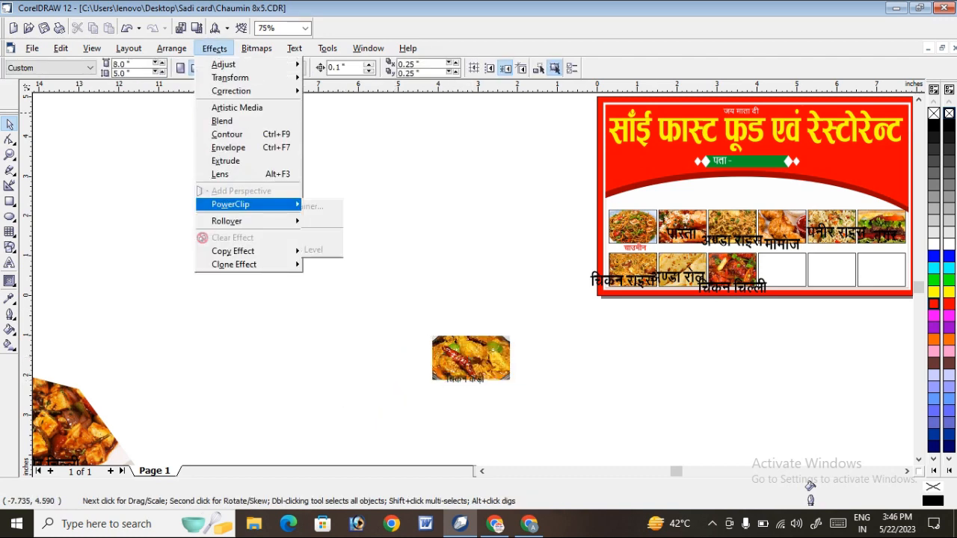
click(492, 339)
PowerClip the chicken curry picture into the fourth lower frame and move its reduced label over that frame.
click(490, 344)
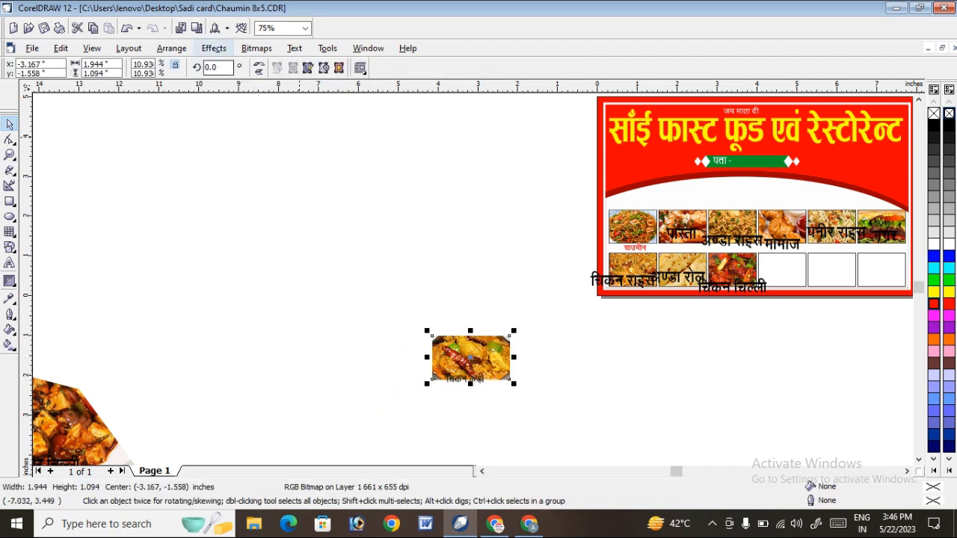
click(215, 49)
mouse_move(232, 204)
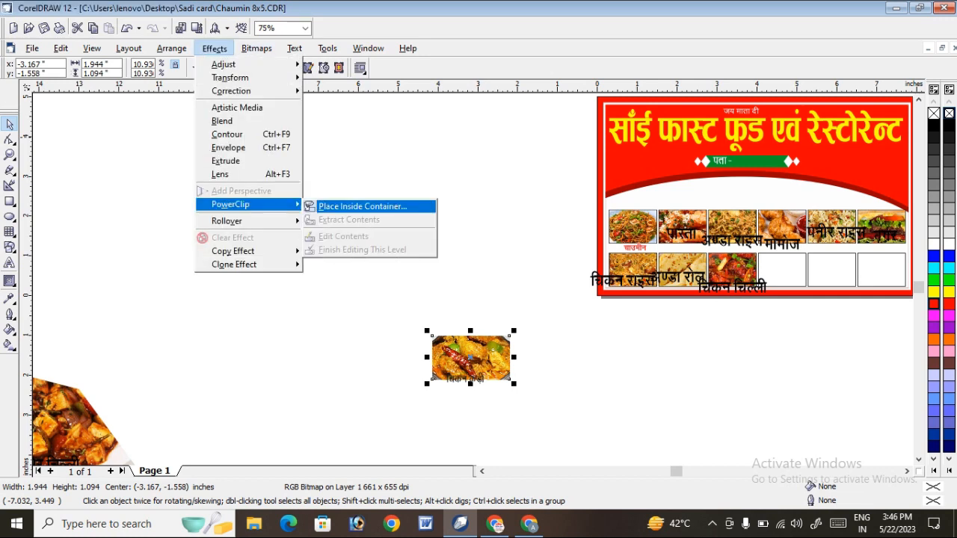
click(374, 205)
click(756, 255)
click(480, 370)
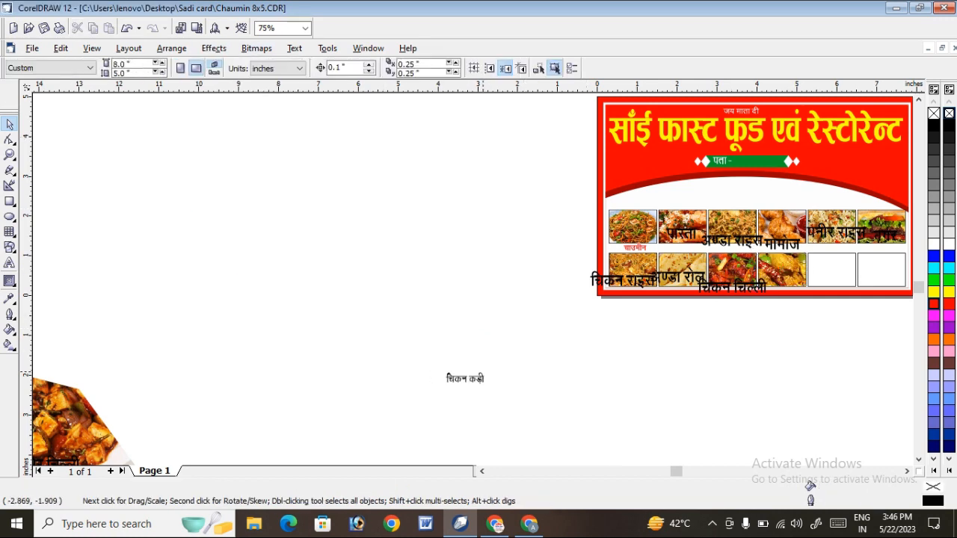
click(465, 378)
drag(465, 379, 763, 273)
click(794, 324)
PowerClip the roti, rice and paneer picture into the fifth lower frame and select the रोटी चावल पनीर label.
scroll(575, 264, down, 1)
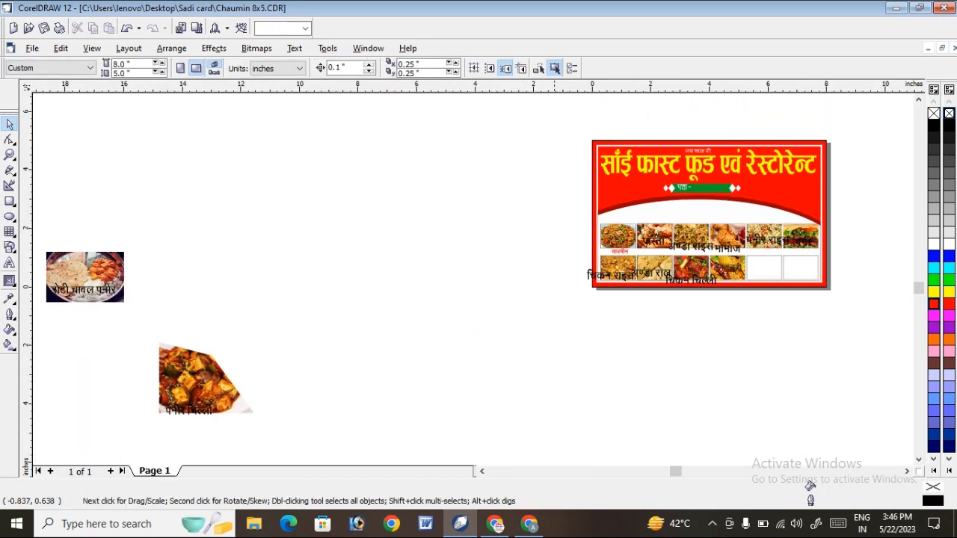
click(110, 270)
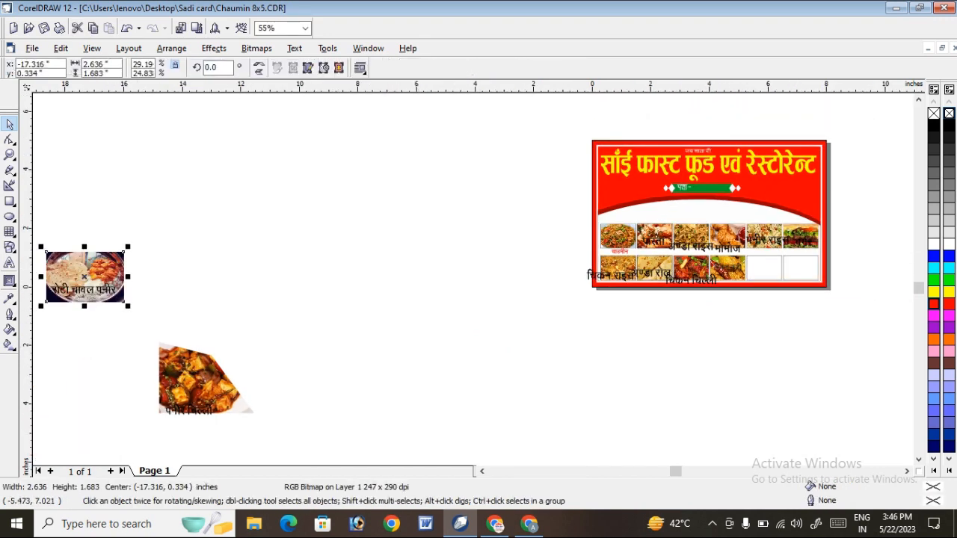
click(215, 48)
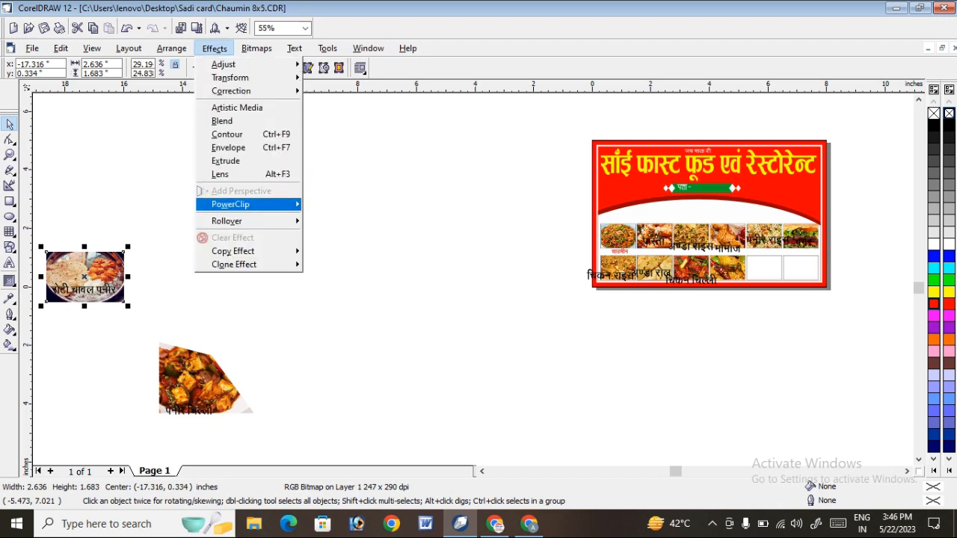
mouse_move(240, 204)
click(362, 207)
click(763, 267)
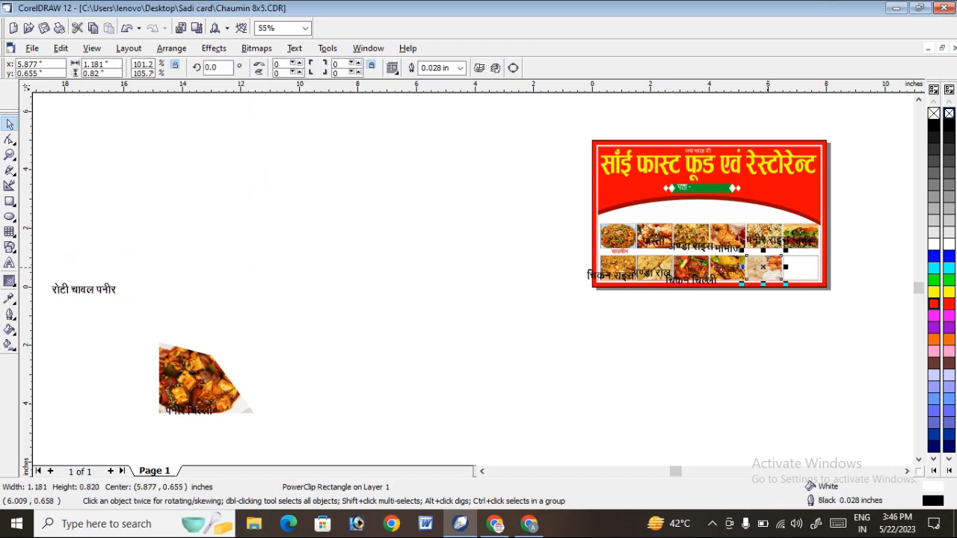
click(765, 302)
click(90, 290)
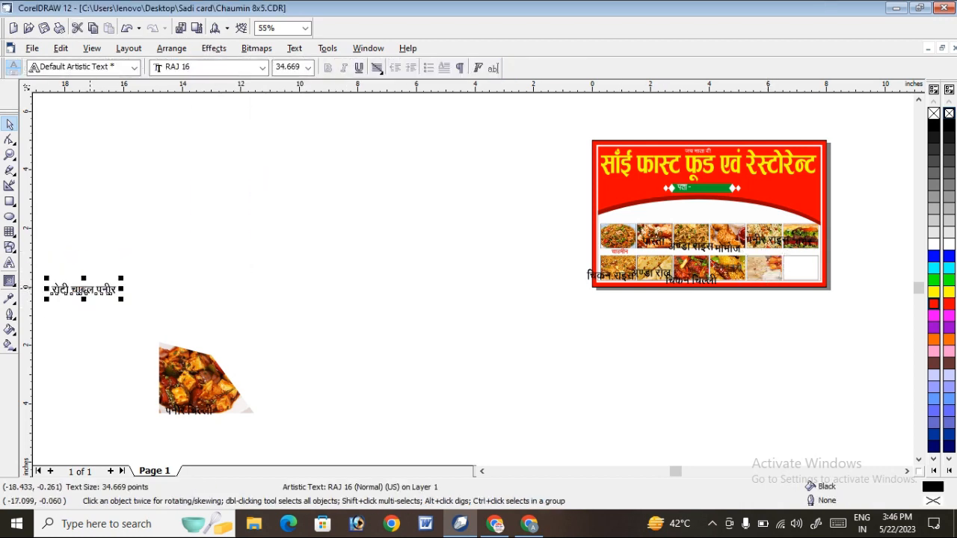
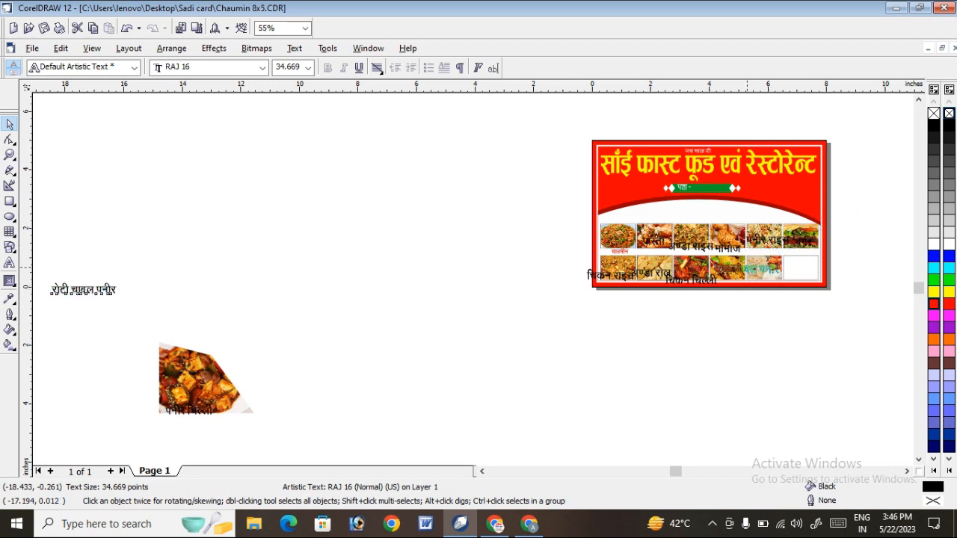
Move the रोटी चावल पनीर label onto the fifth lower frame and PowerClip the paneer chilli picture into the sixth lower frame.
drag(92, 286, 754, 268)
click(215, 388)
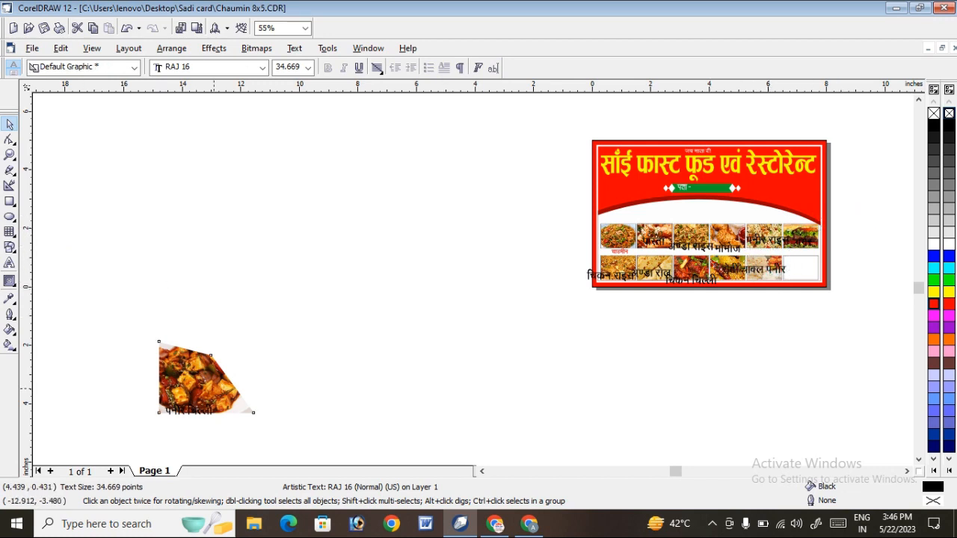
click(214, 48)
mouse_move(232, 205)
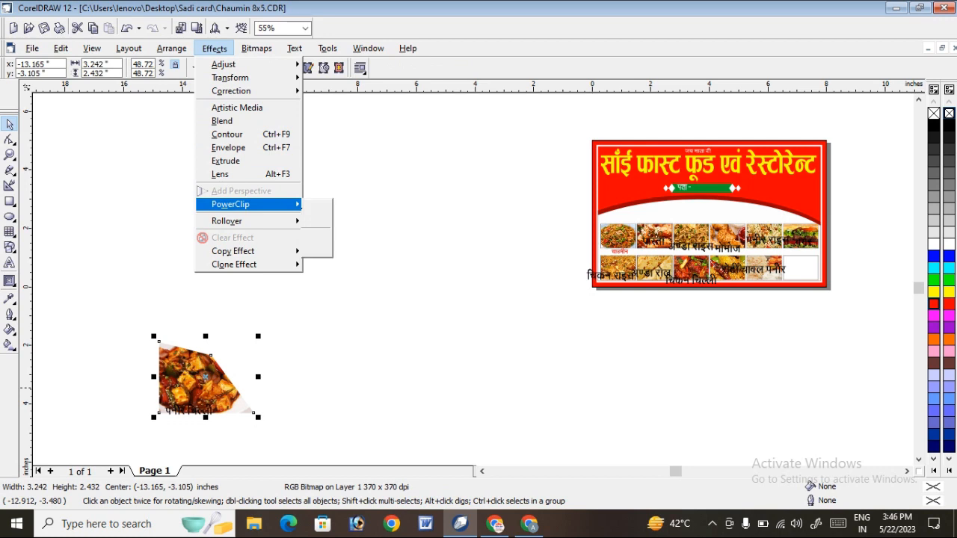
click(359, 206)
click(800, 267)
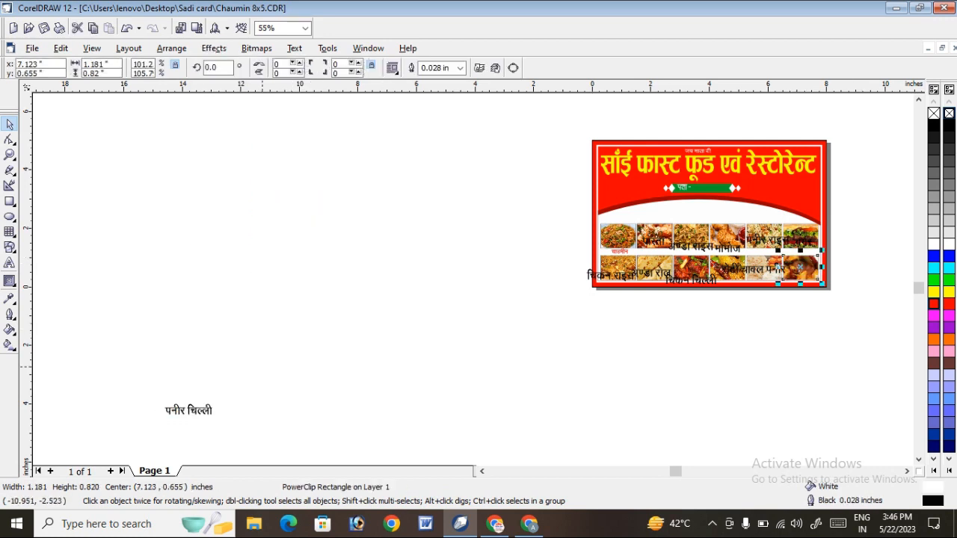
Move the पनीर चिल्ली label onto the lower edge of the sixth lower frame.
click(188, 410)
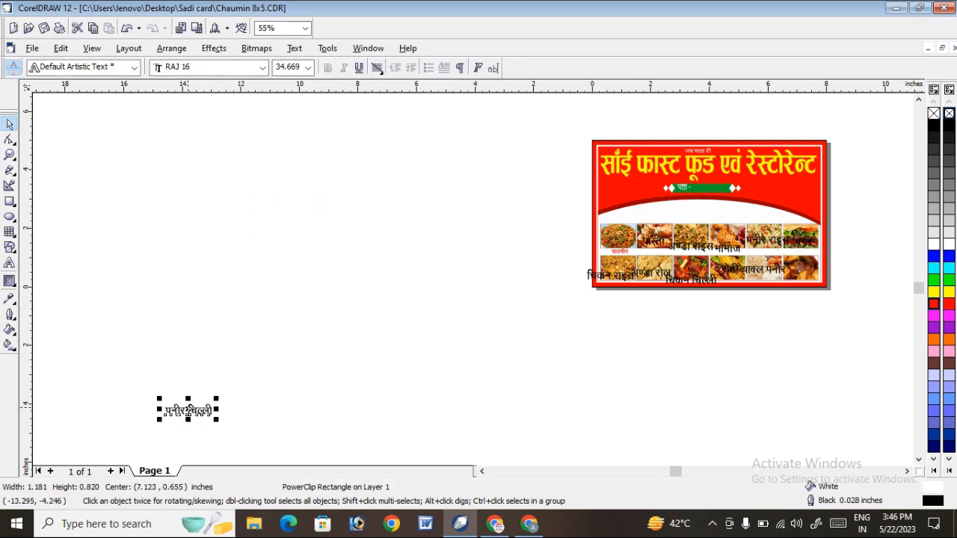
drag(188, 410, 832, 278)
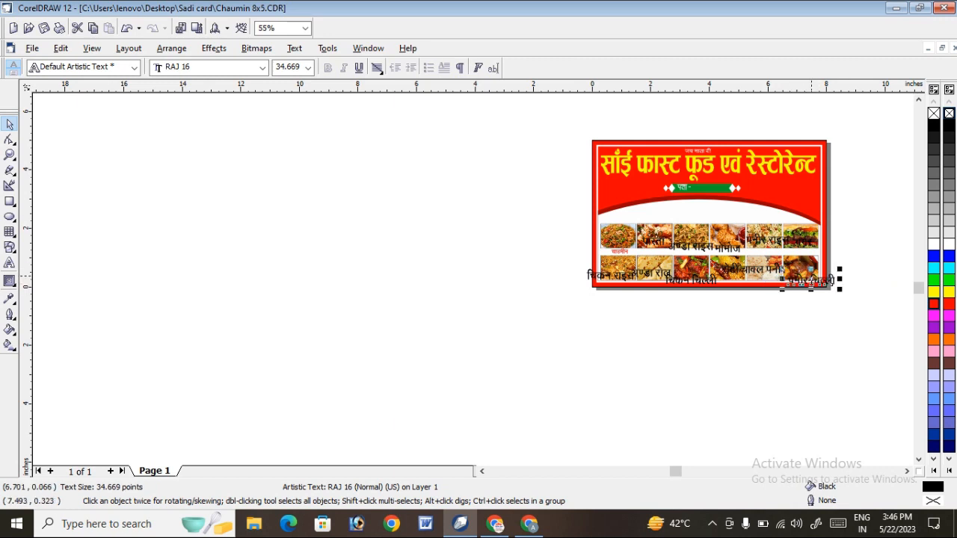
key(Escape)
Match the पास्ता label to the चाउमीन label's font size of 17.837 pt and move it just below the pasta picture.
click(10, 154)
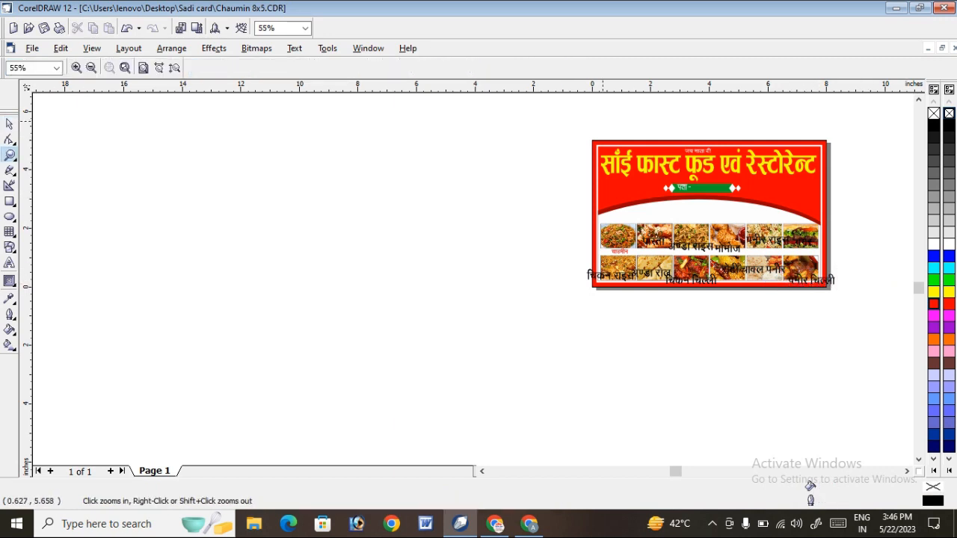
drag(551, 311, 876, 107)
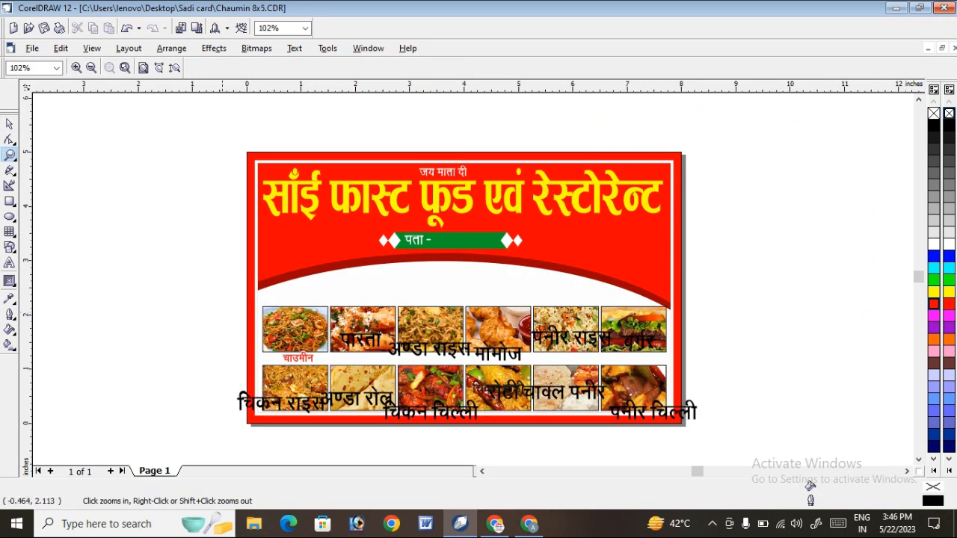
drag(224, 304, 648, 414)
drag(561, 304, 696, 335)
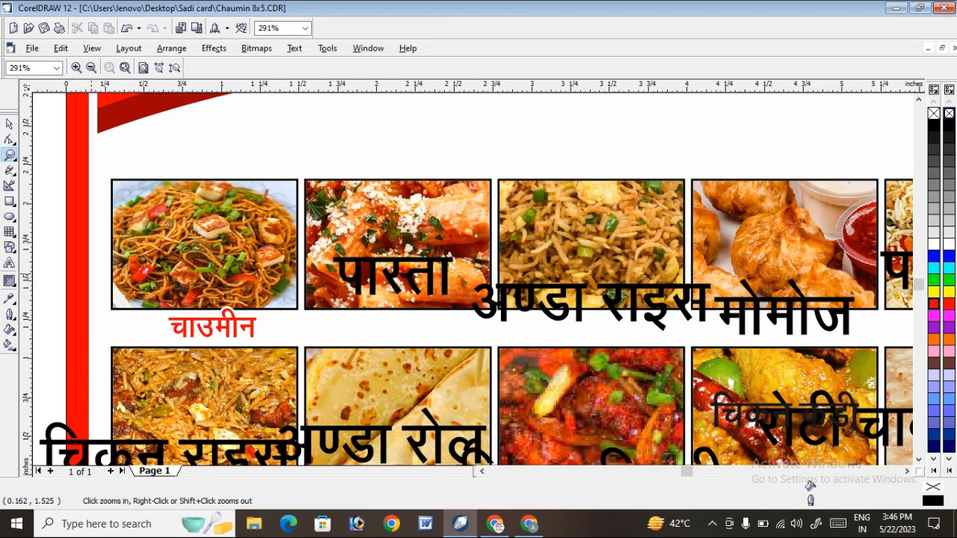
key(space)
click(212, 325)
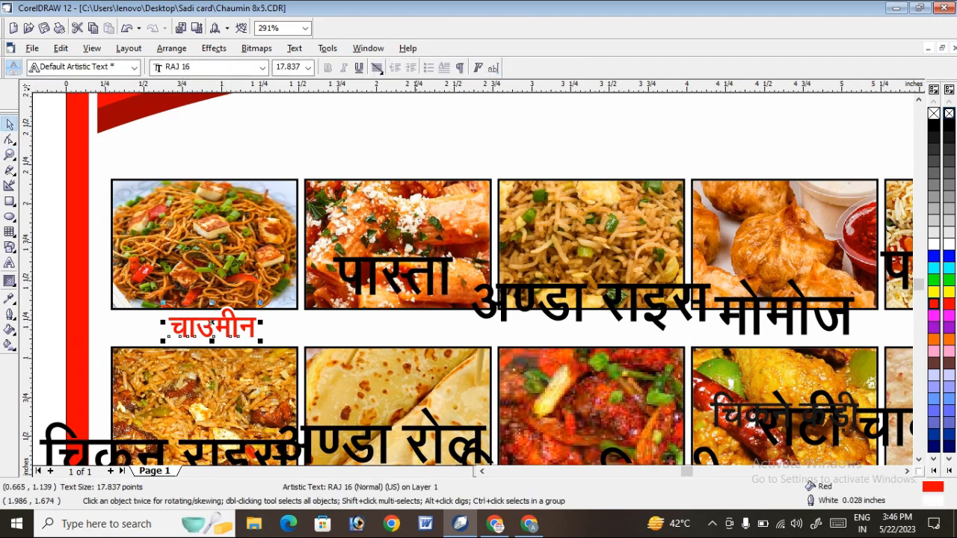
double_click(289, 67)
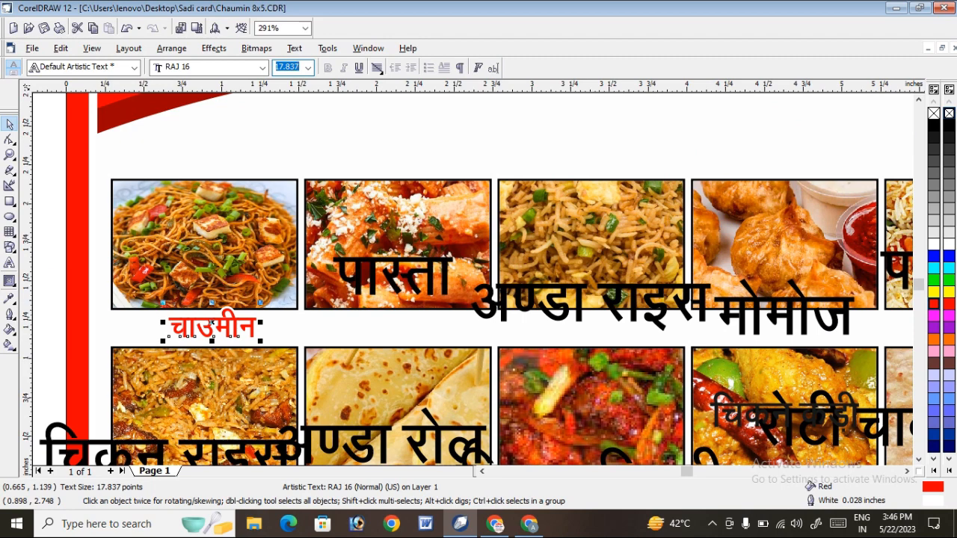
click(393, 277)
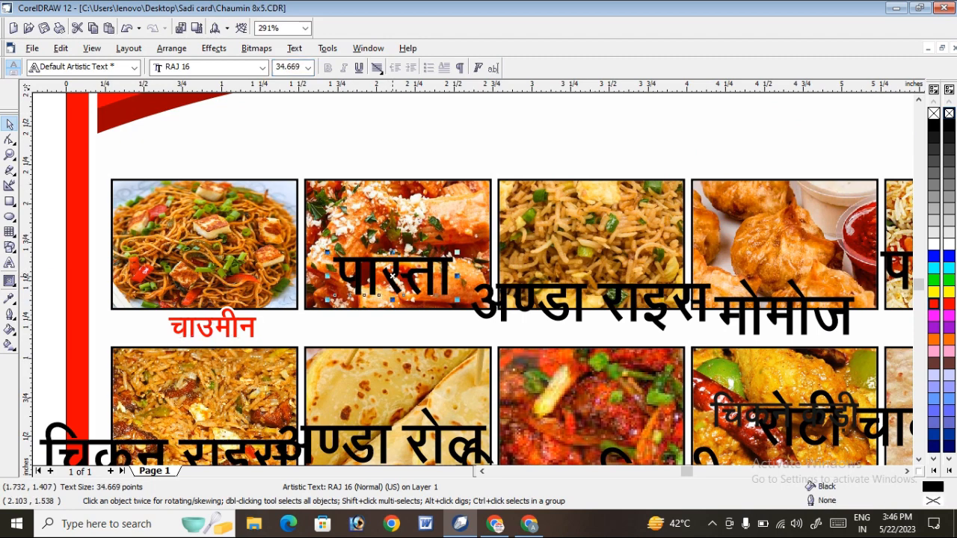
double_click(289, 68)
text(17.837)
key(Return)
drag(365, 284, 397, 321)
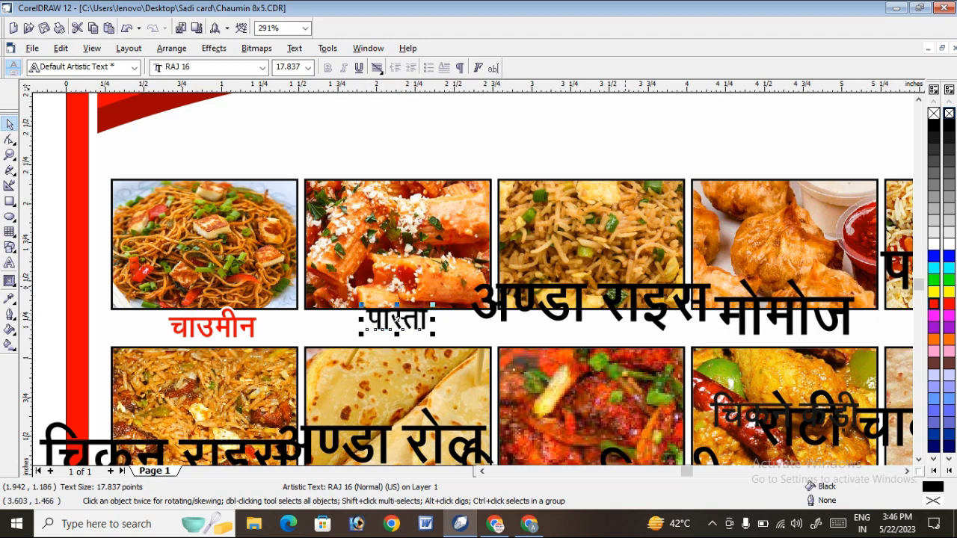
Set the अण्डा राइस label's font size to 17.837 pt and centre it on the lower edge of the third upper frame.
key(Tab)
double_click(289, 68)
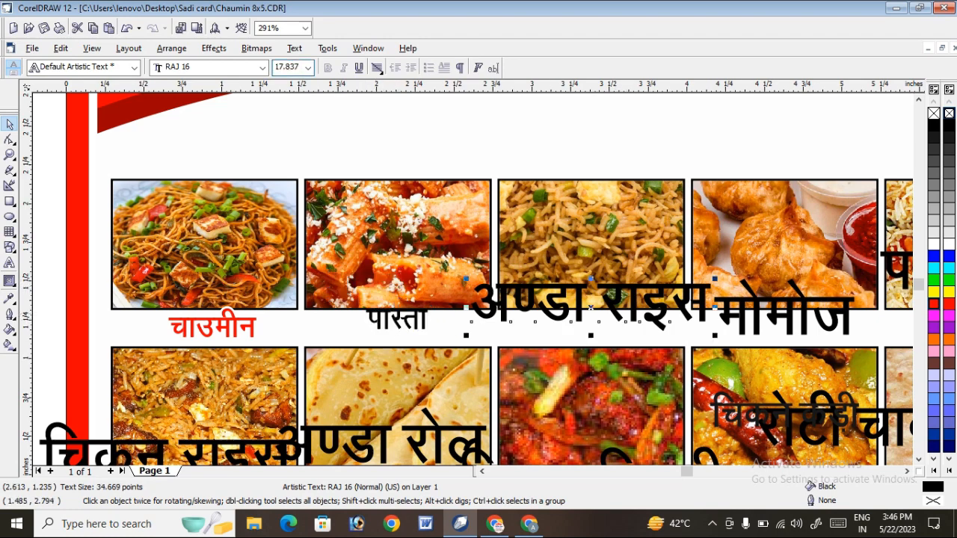
text(17.837)
key(Return)
drag(556, 307, 615, 308)
Set the मोमोज label under the fourth upper frame to a font size of 17.837 pt.
click(907, 471)
click(907, 471)
click(907, 471)
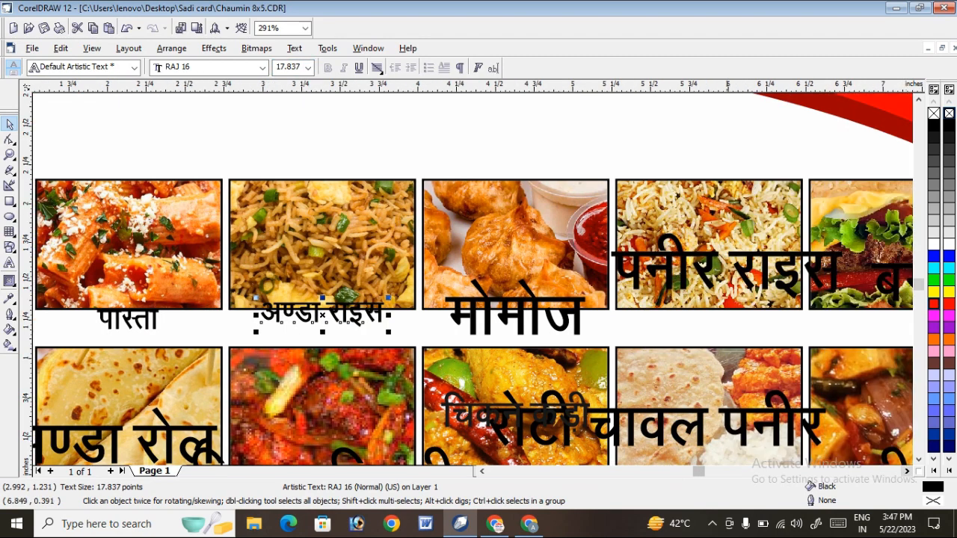
click(517, 301)
click(299, 68)
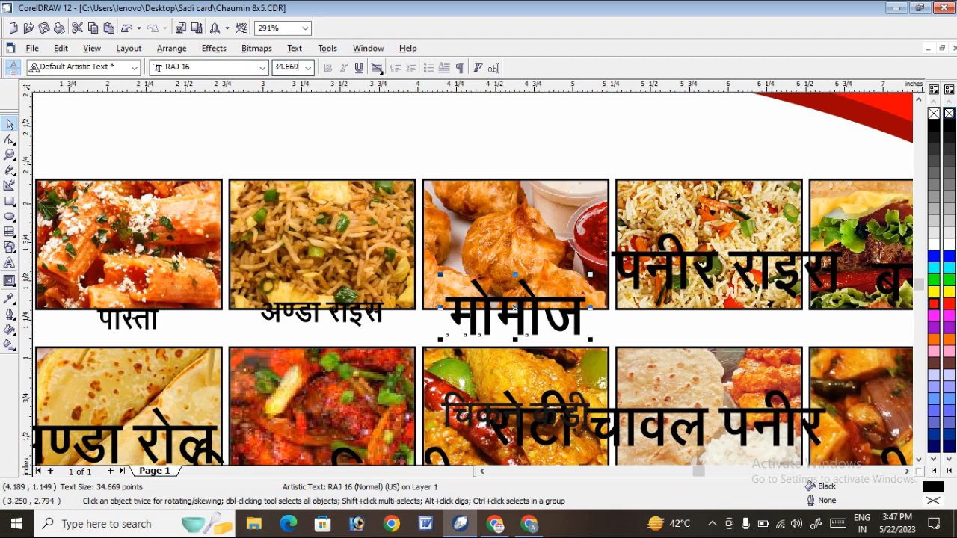
text(17.837)
key(Return)
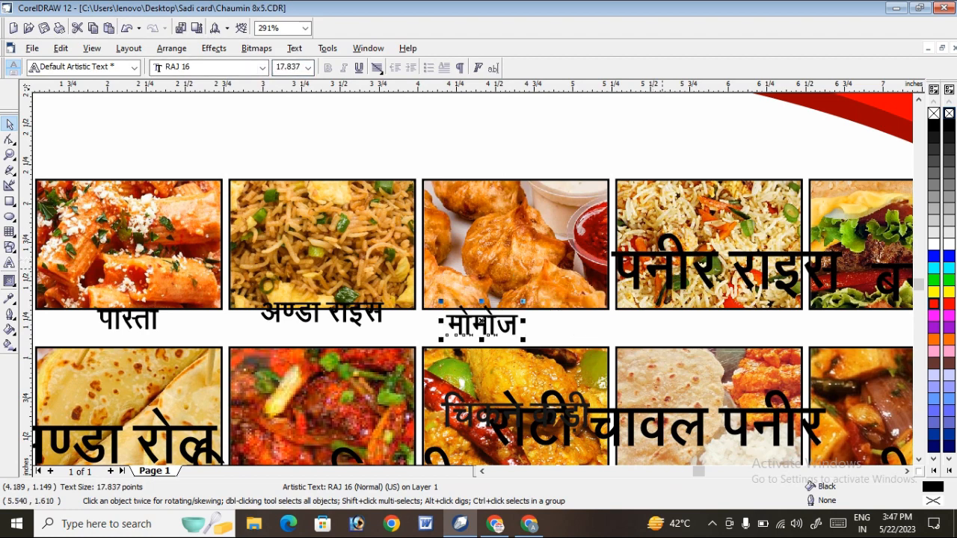
Set the पनीर राइस label's font size to 17.837 pt and move it to the lower edge of the fifth upper frame.
click(663, 253)
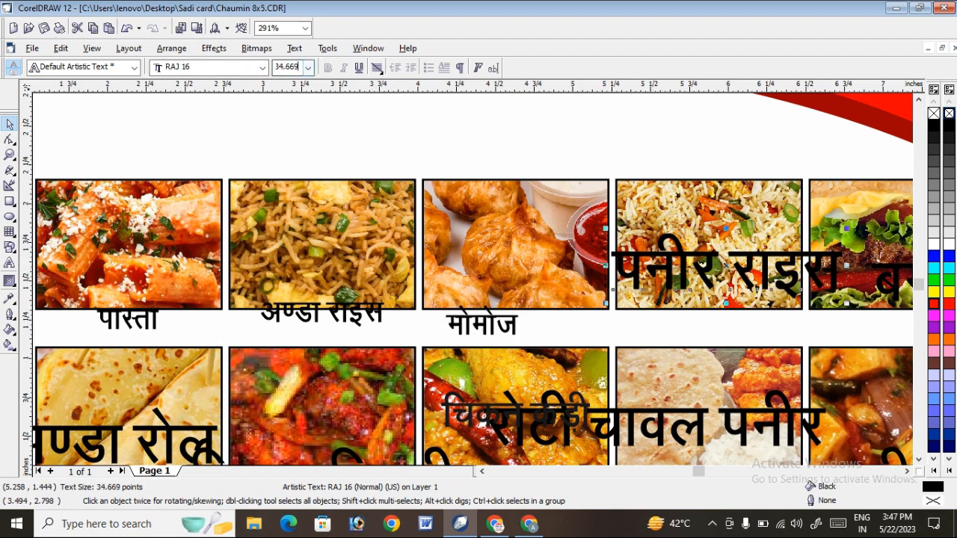
double_click(301, 68)
key(Return)
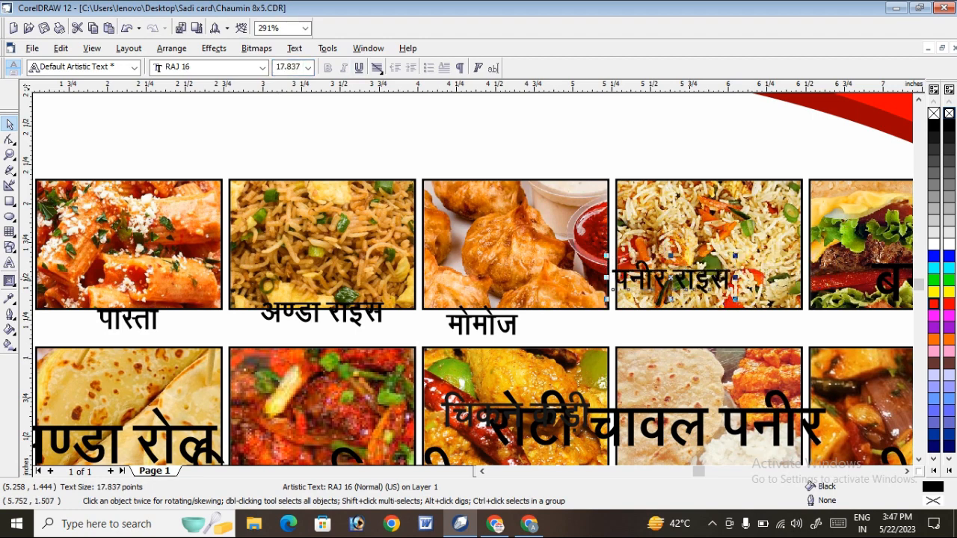
drag(616, 281, 654, 321)
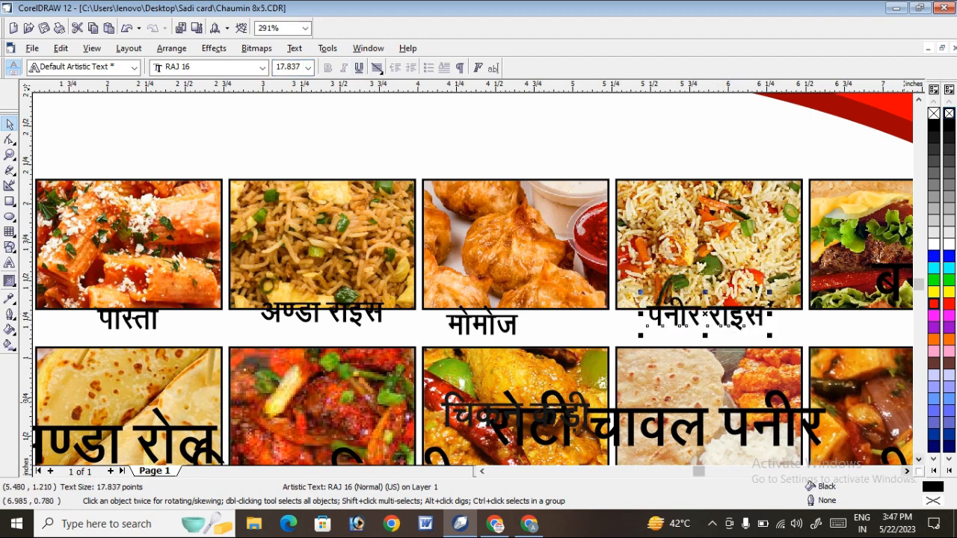
Set the बर्गर label's font size to 17.837 pt and move it just below the burger picture.
scroll(472, 322, right, 5)
click(565, 275)
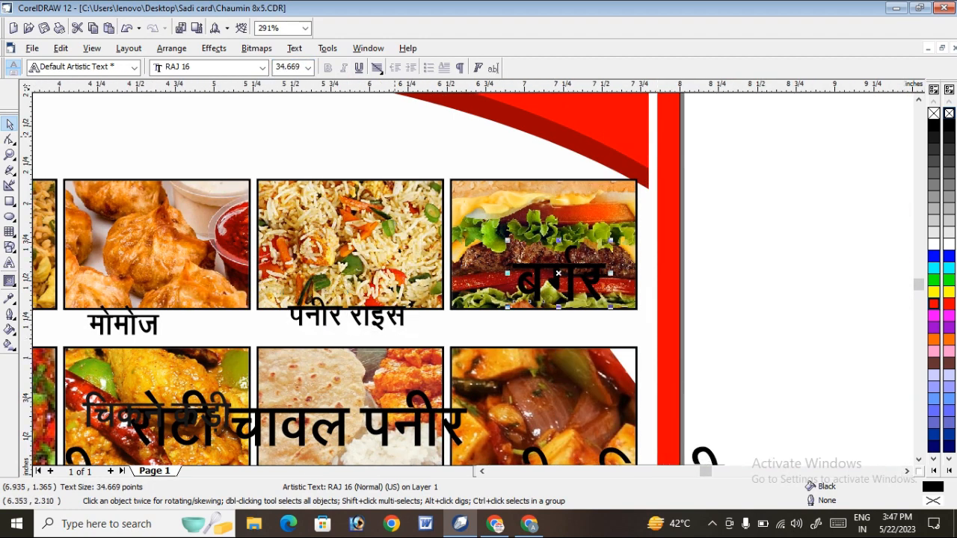
click(298, 68)
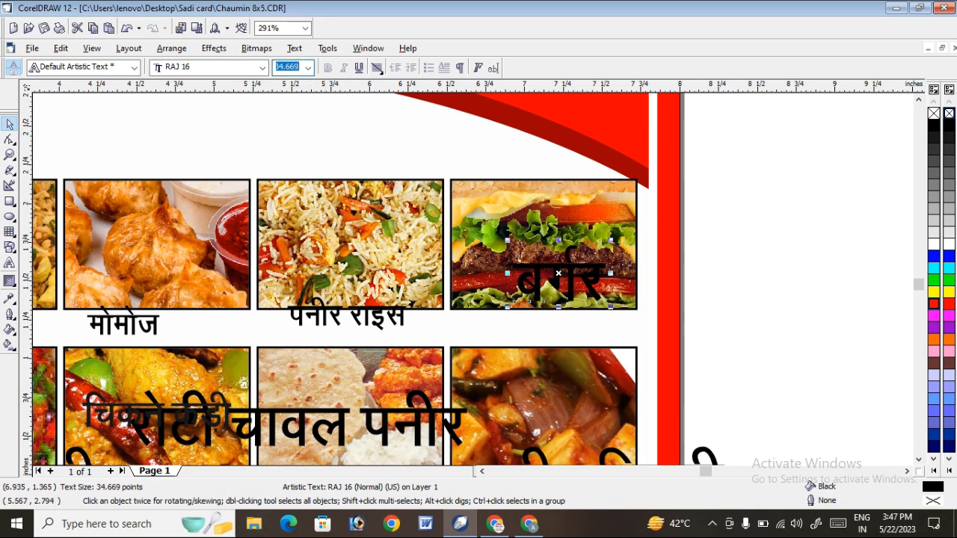
text(17.837)
key(Return)
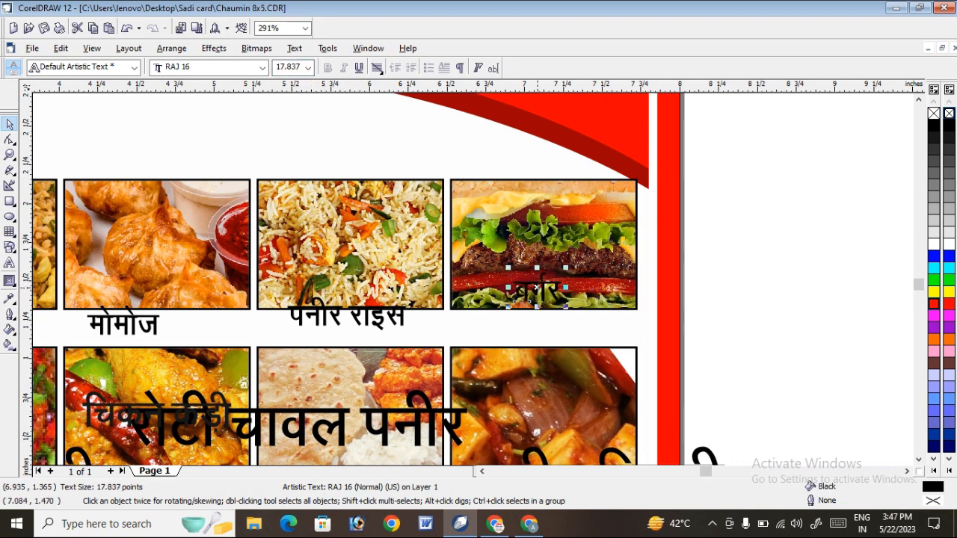
drag(538, 288, 555, 323)
key(Escape)
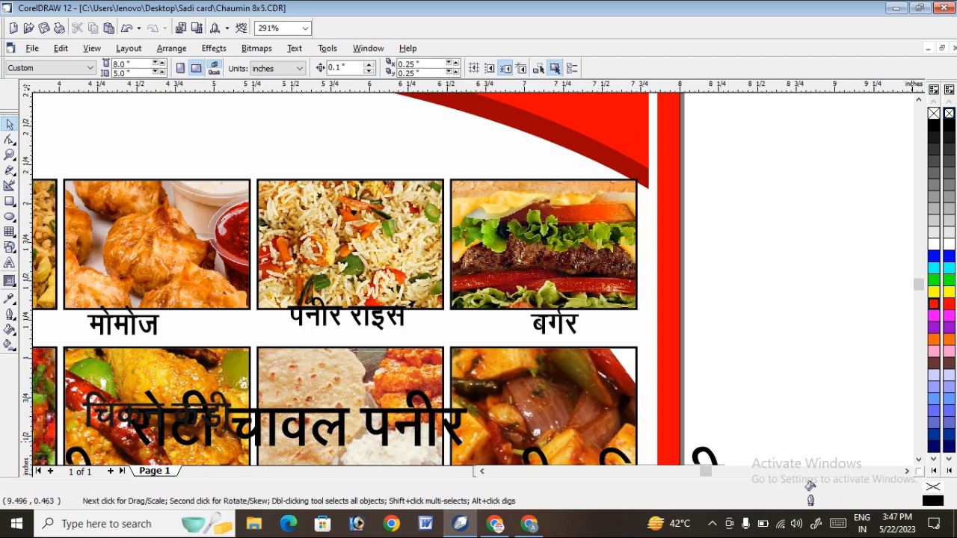
Set the पनीर चिल्ली label at the sixth lower frame to a font size of 17.837 pt.
click(919, 460)
click(919, 460)
click(919, 460)
click(919, 460)
click(676, 328)
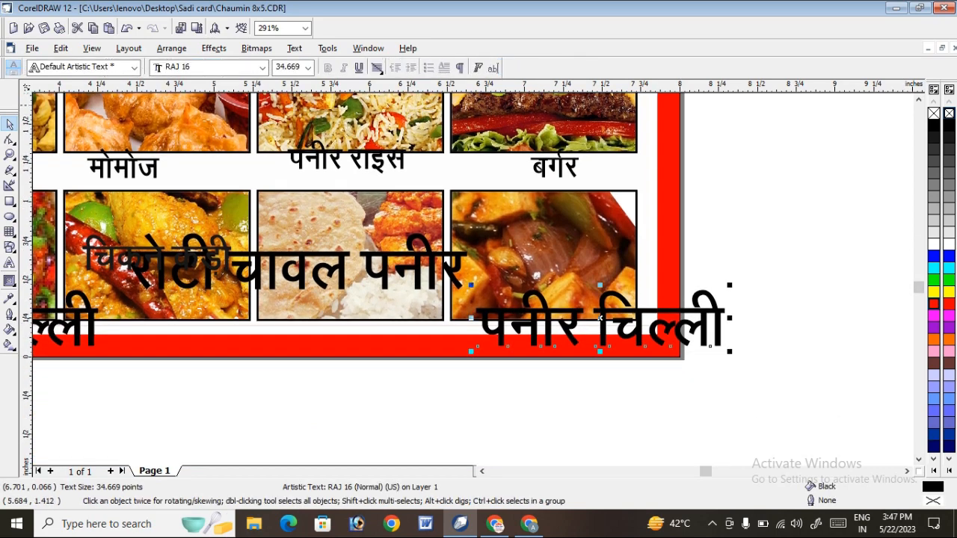
click(277, 67)
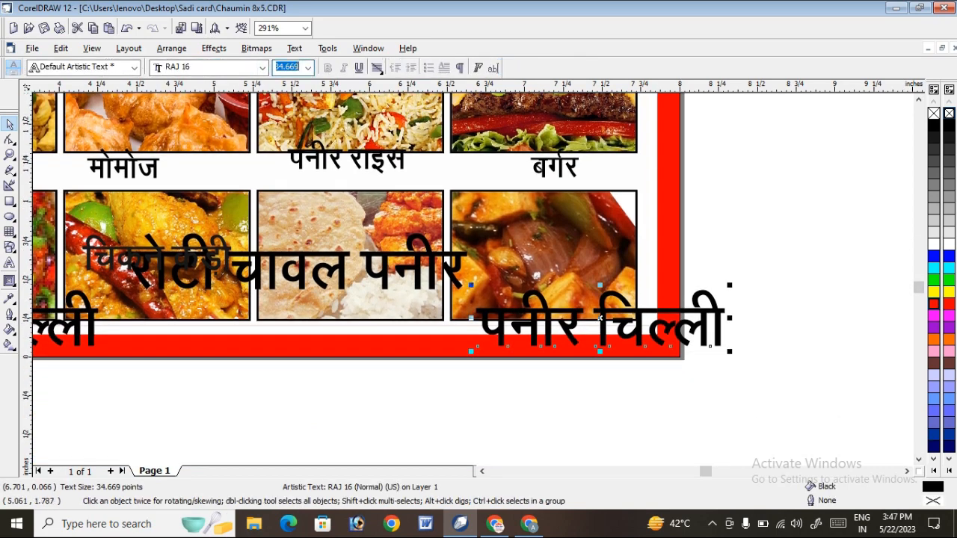
key(ctrl+v)
key(Return)
Set the रोटी चावल पनीर label's font size to 17.837 pt and move it onto the lower part of the fifth lower frame.
click(408, 267)
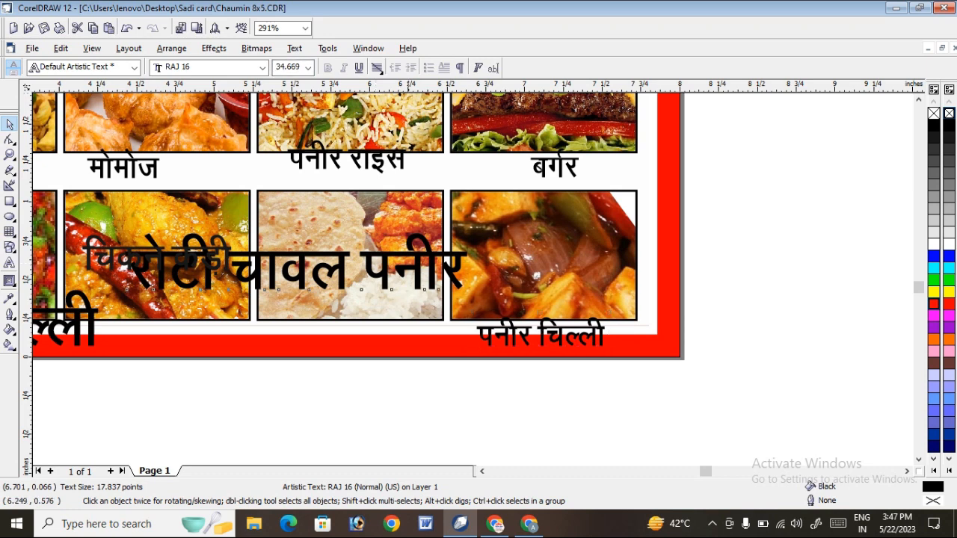
click(292, 67)
text(17.837)
key(Return)
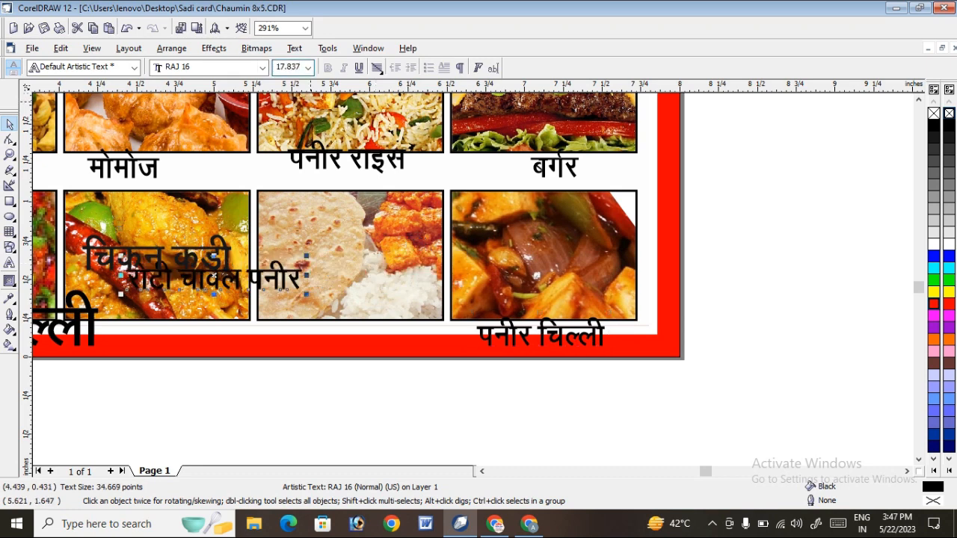
drag(277, 279, 405, 306)
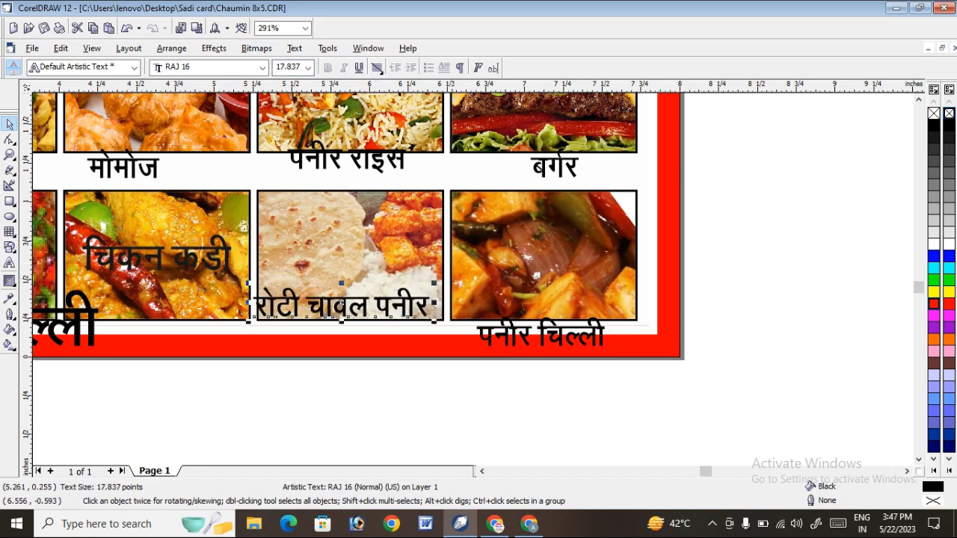
Set the चिकन कड़ी label on the fourth lower frame to a font size of 17.837 pt.
click(482, 471)
click(483, 471)
click(336, 255)
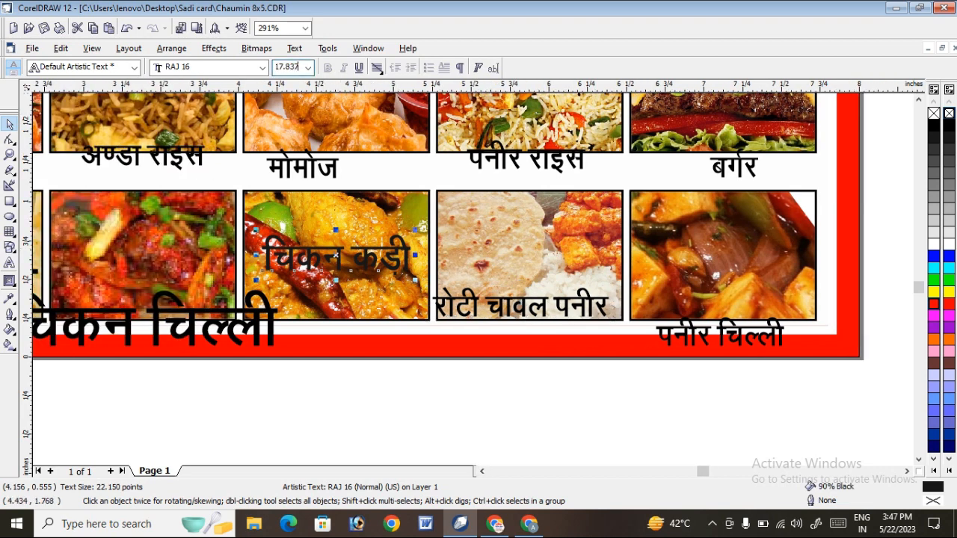
key(Return)
Set the चिकन चिल्ली label's font size to 17.837 pt and move it onto the lower part of the third lower frame.
click(482, 471)
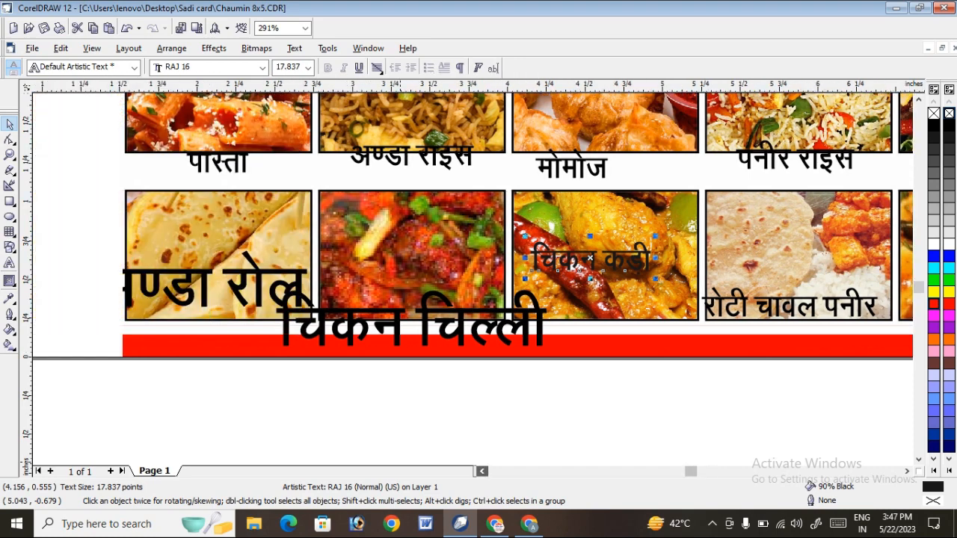
click(506, 312)
click(287, 66)
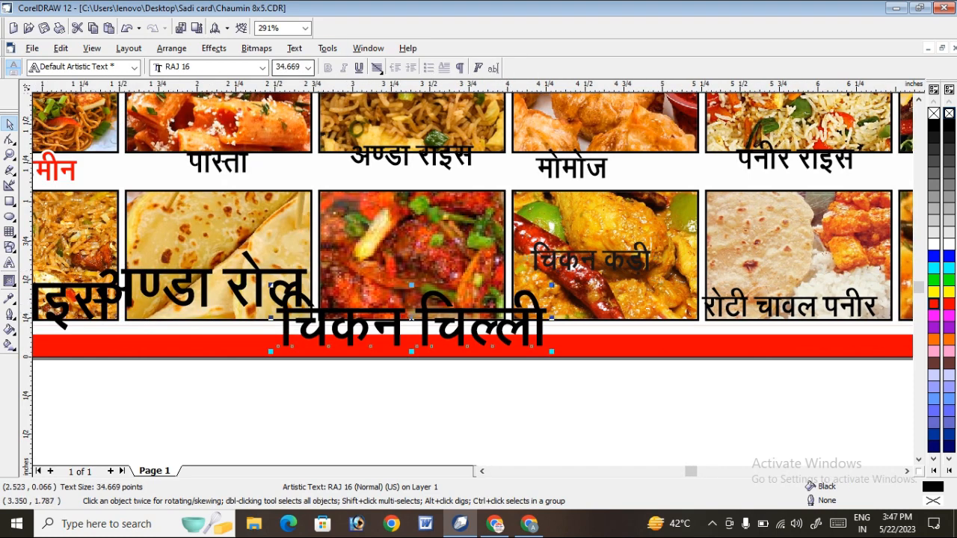
key(Return)
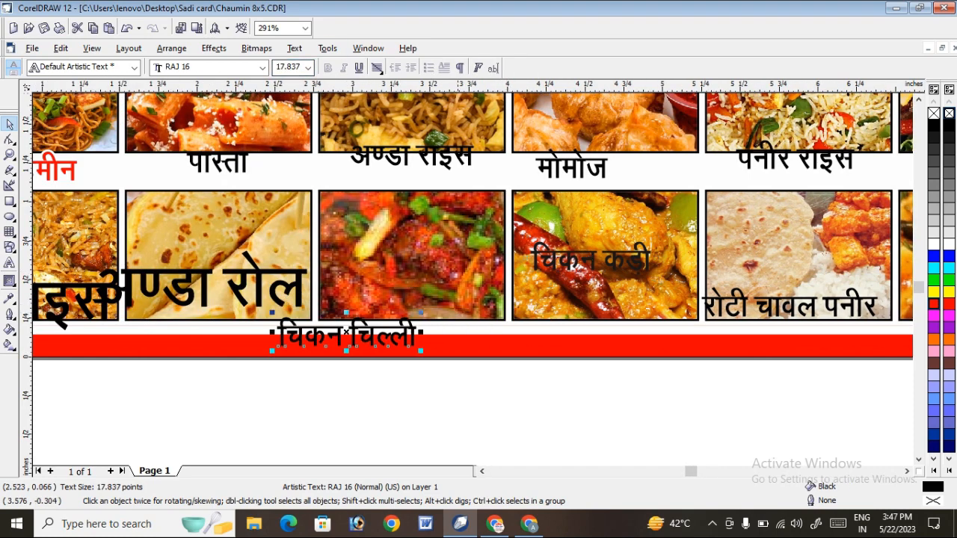
drag(346, 334, 407, 307)
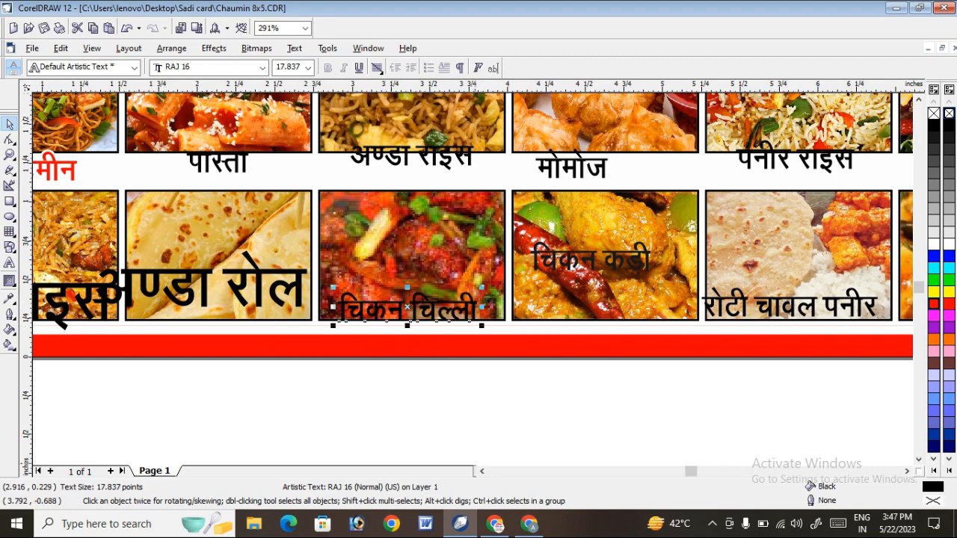
Set the अण्डा रोल label at the second lower frame to a font size of 17.837 pt.
click(483, 471)
click(483, 471)
click(483, 471)
click(461, 290)
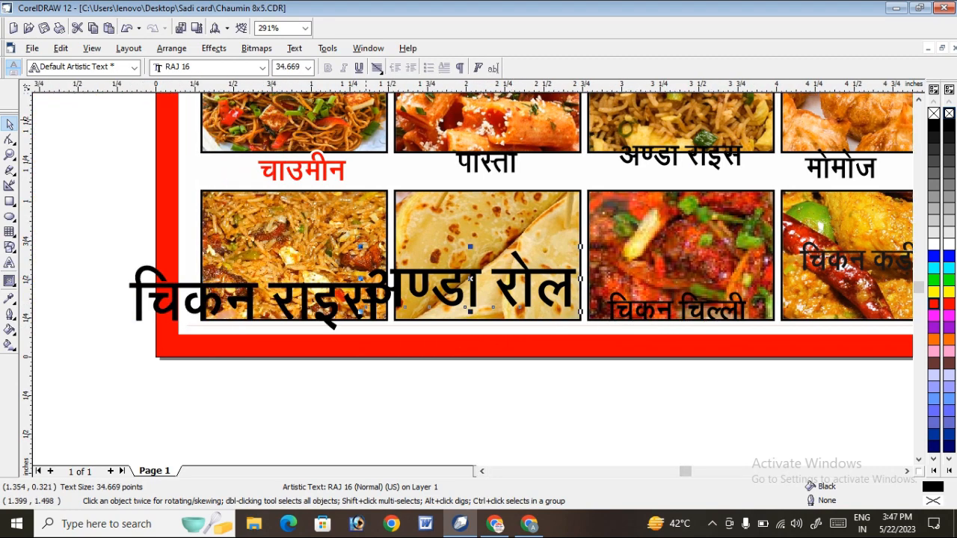
click(297, 67)
text(17.837)
key(Return)
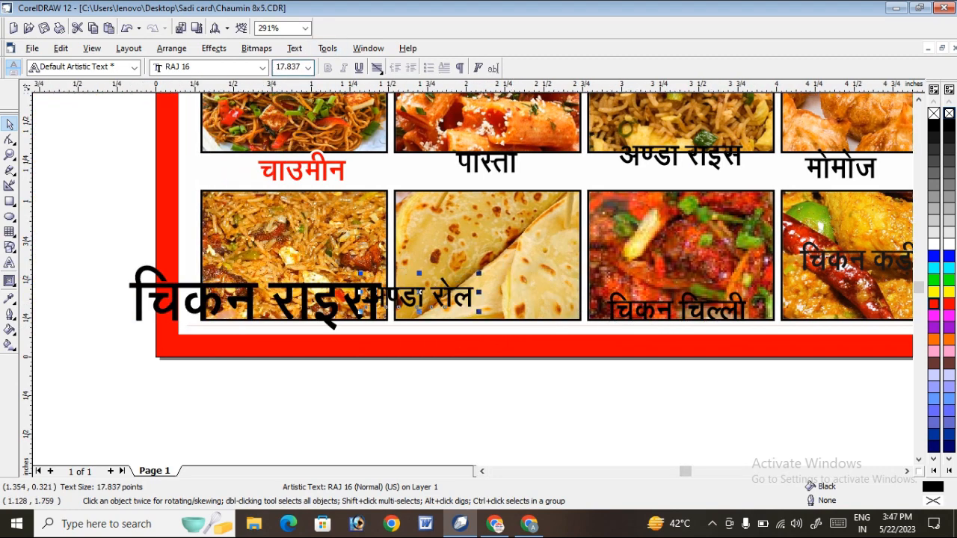
Set the चिकन राइस label's font size to 17.837 pt and move it and the अण्डा रोल label onto the first and second lower frames.
click(132, 320)
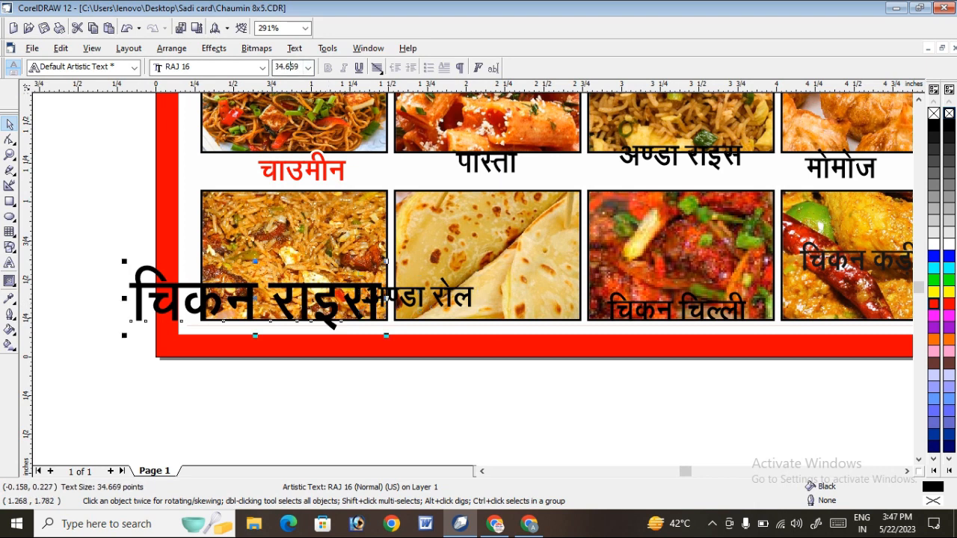
text(17.837)
key(Return)
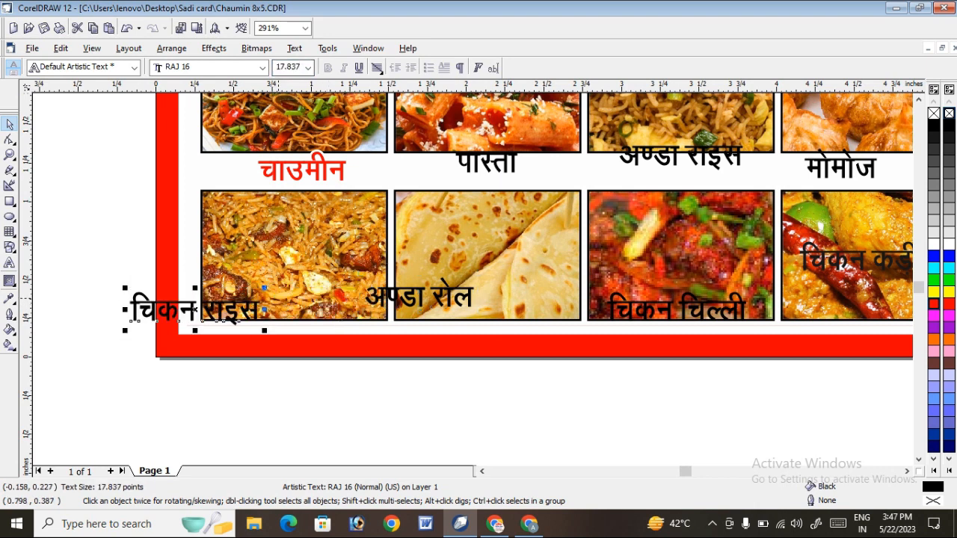
drag(229, 311, 329, 302)
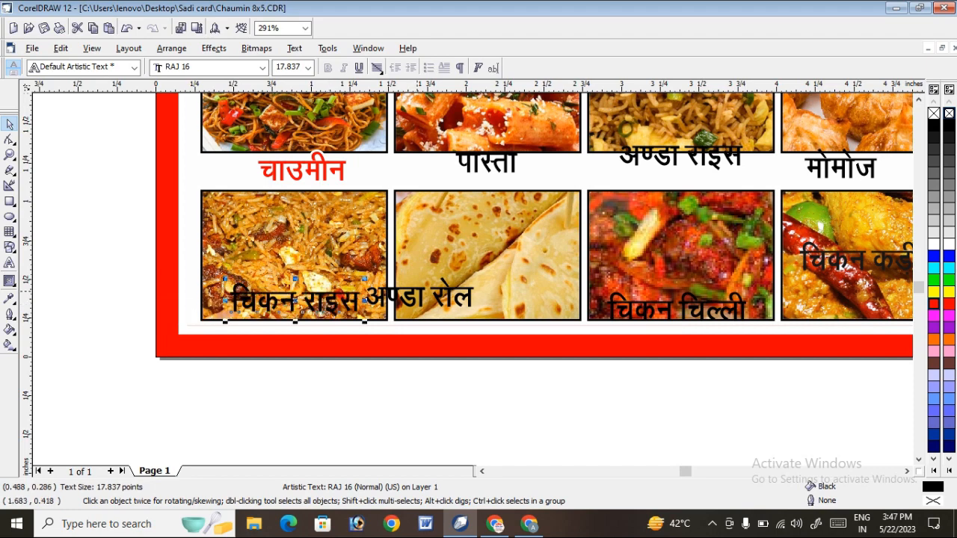
click(417, 293)
drag(417, 292, 477, 296)
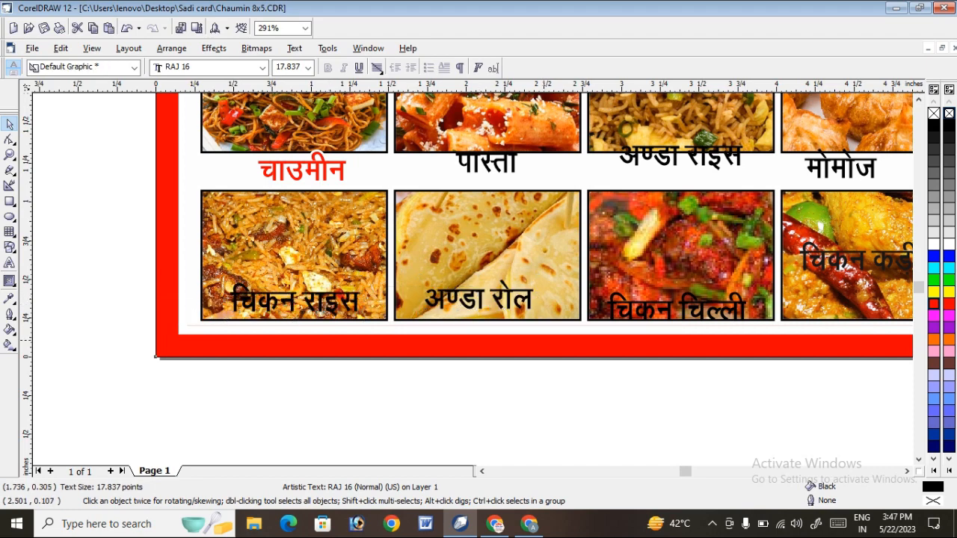
Align the six labels of the lower picture row with each other, and align the upper-row labels the same way.
key(F3)
drag(314, 334, 815, 390)
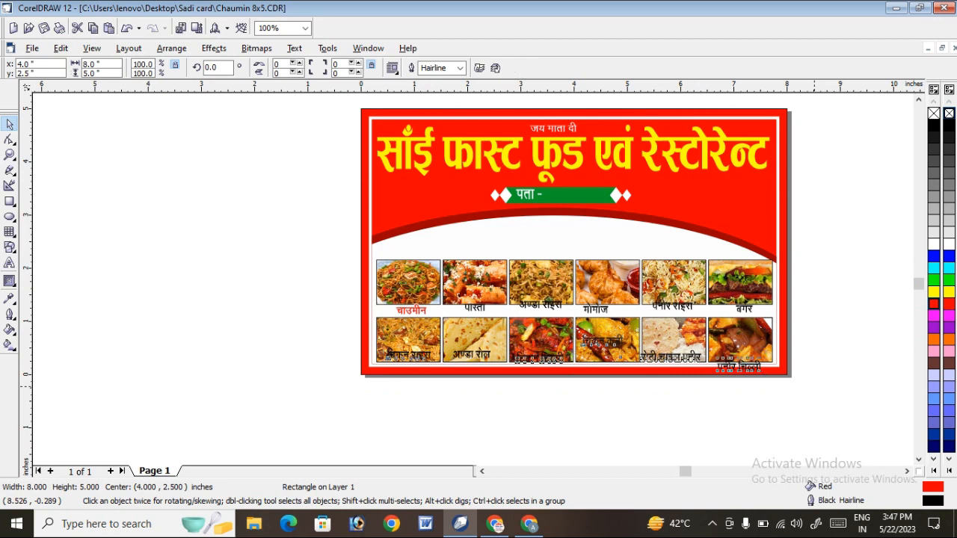
click(261, 285)
drag(814, 332, 818, 327)
click(812, 307)
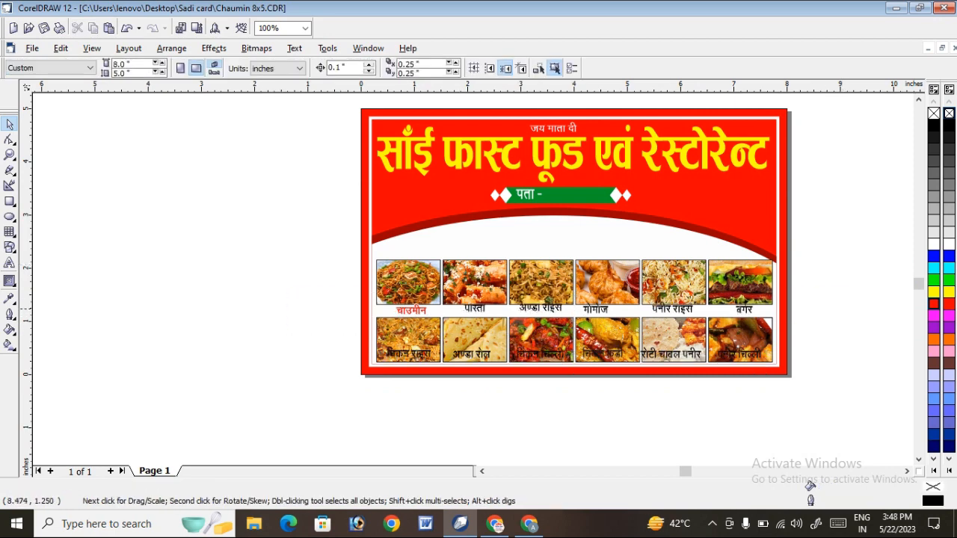
Edit the inner rectangle's PowerClip contents and skew the white and dark red ellipses together so the arc's right end rises by 3.263°.
right_click(685, 222)
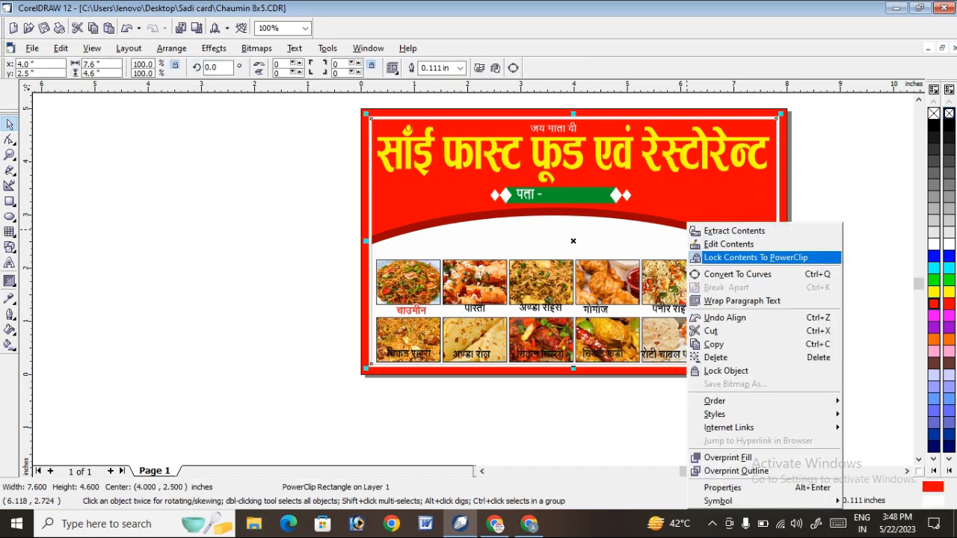
click(718, 244)
click(554, 215)
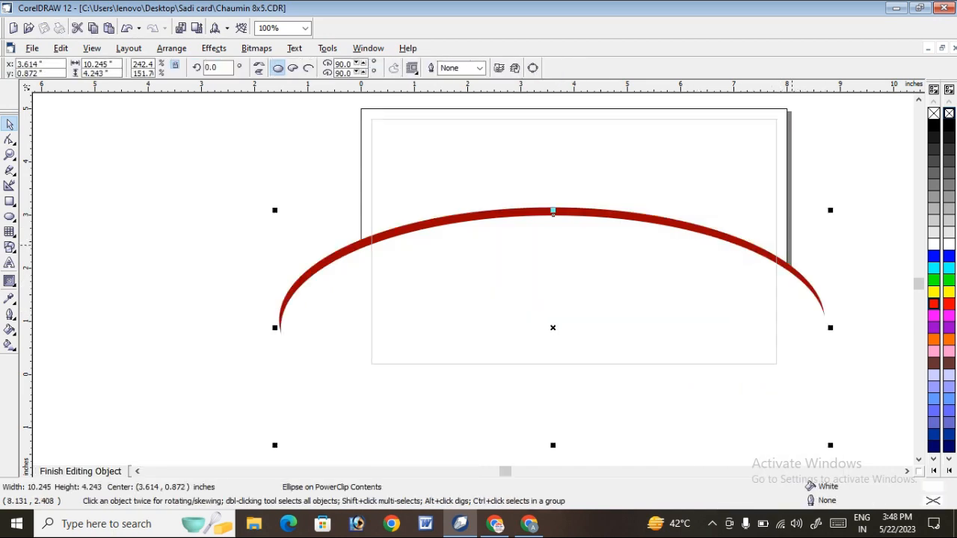
drag(168, 202, 892, 408)
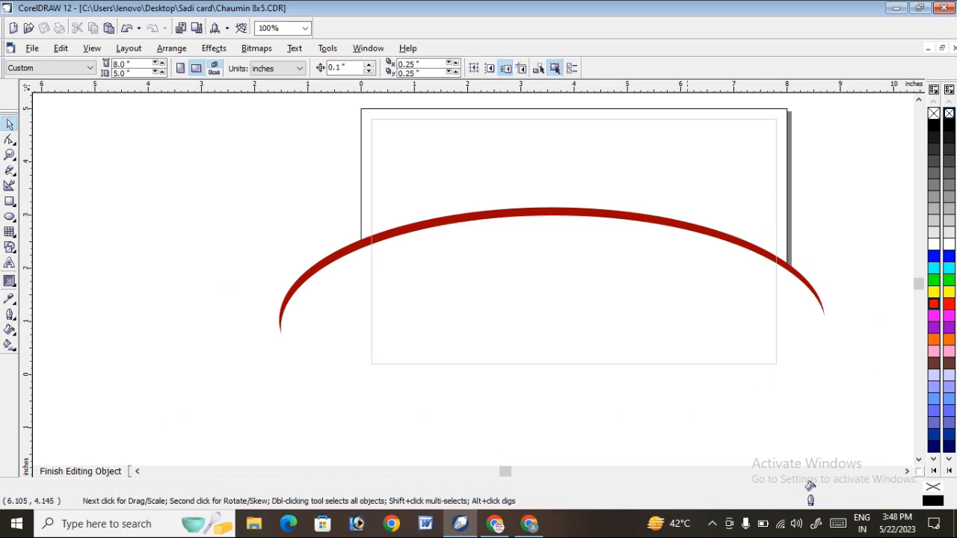
scroll(646, 226, down, 1)
drag(154, 196, 752, 401)
click(434, 208)
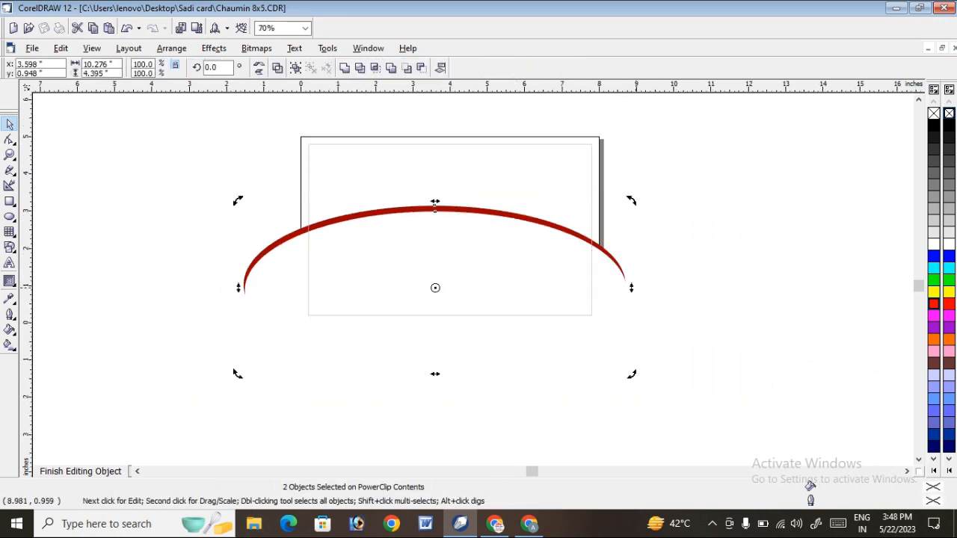
drag(633, 287, 640, 266)
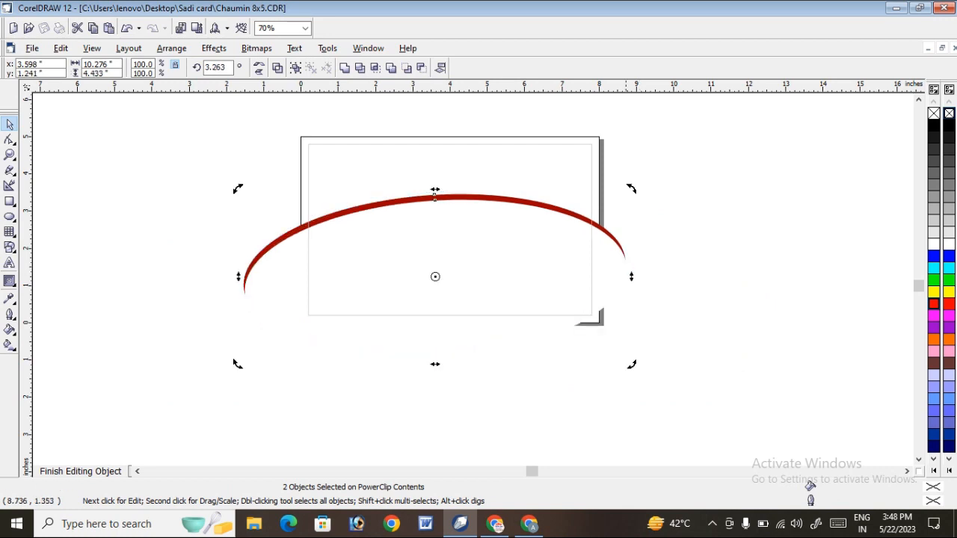
Move both ellipses slightly up and to the right, and finish editing the PowerClip contents.
drag(434, 192, 443, 189)
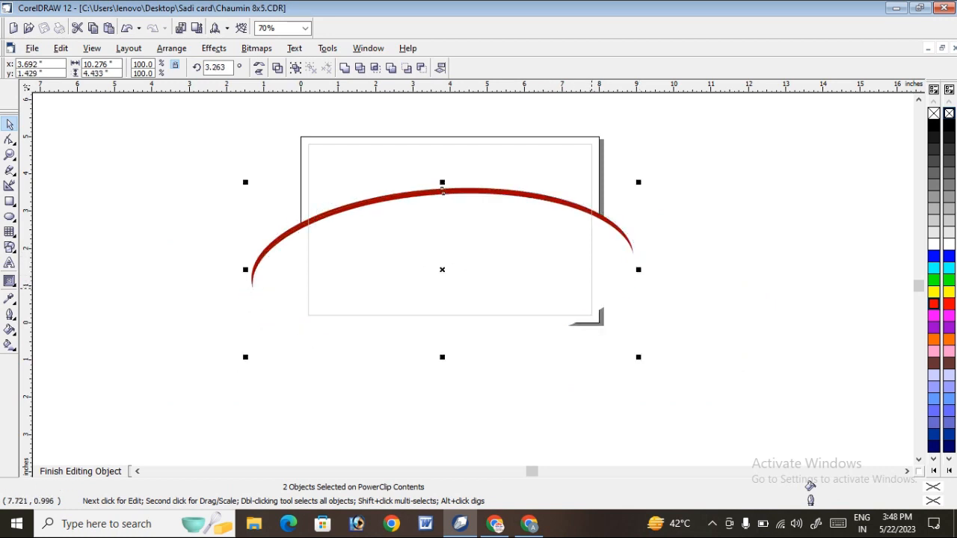
click(56, 469)
click(211, 205)
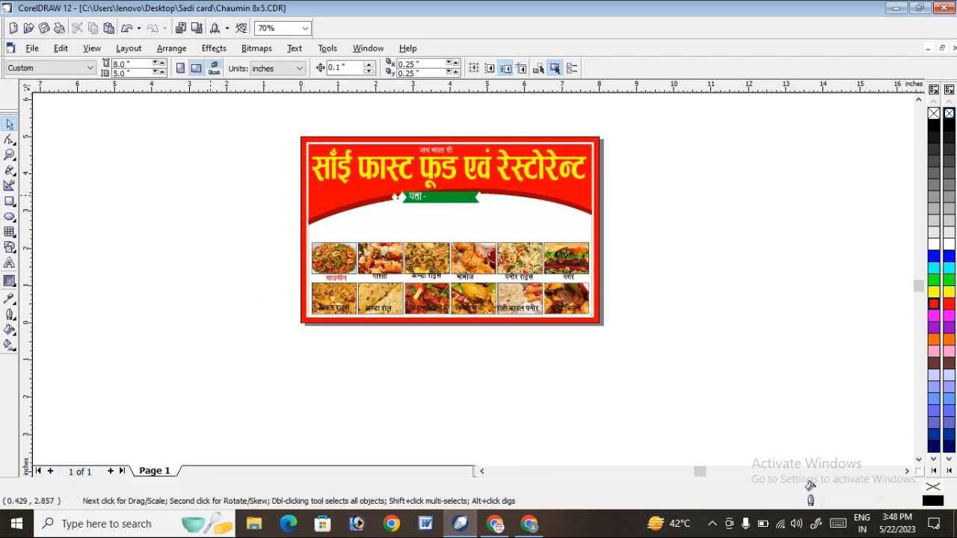
Move the twelve food pictures and their labels up together and narrow the whole group to about 7.353 inches.
click(10, 155)
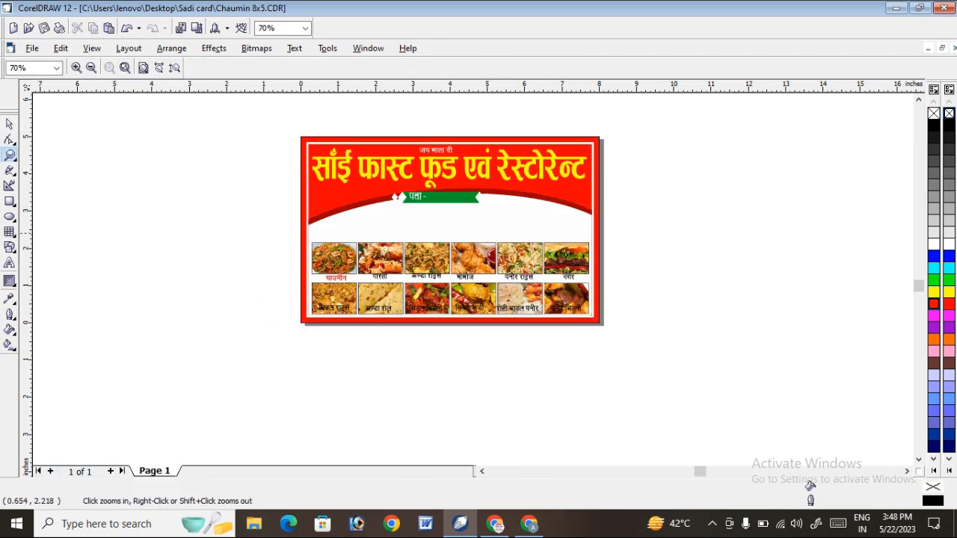
drag(575, 322, 653, 340)
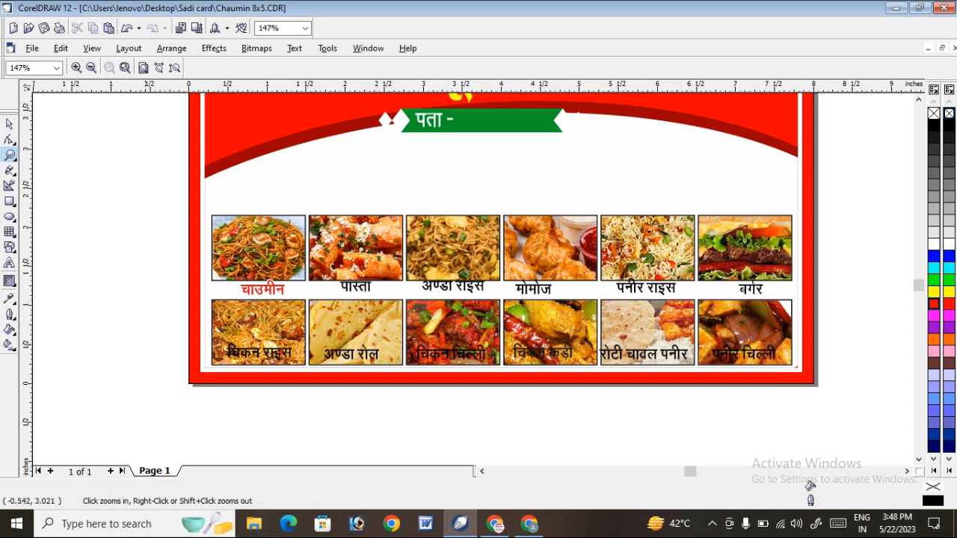
key(space)
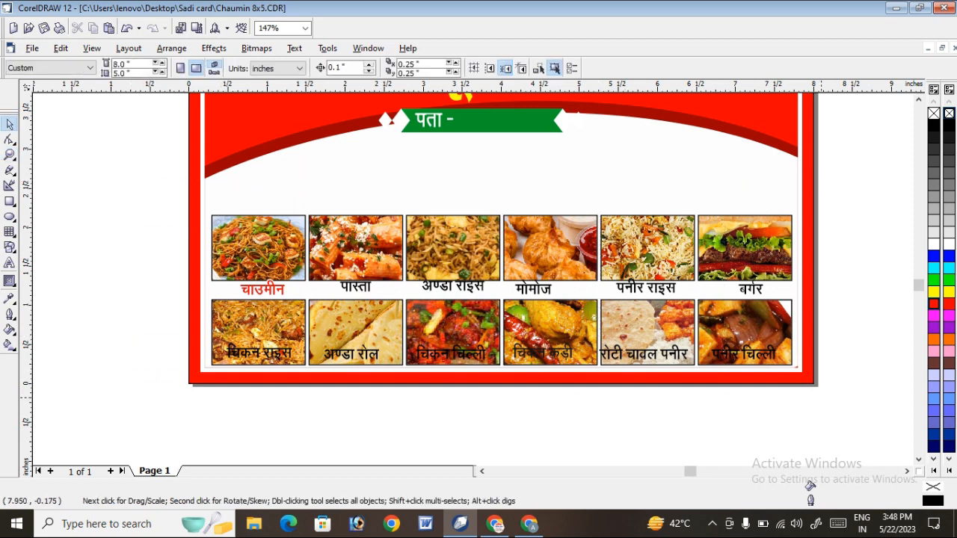
drag(815, 398, 836, 393)
key(Up)
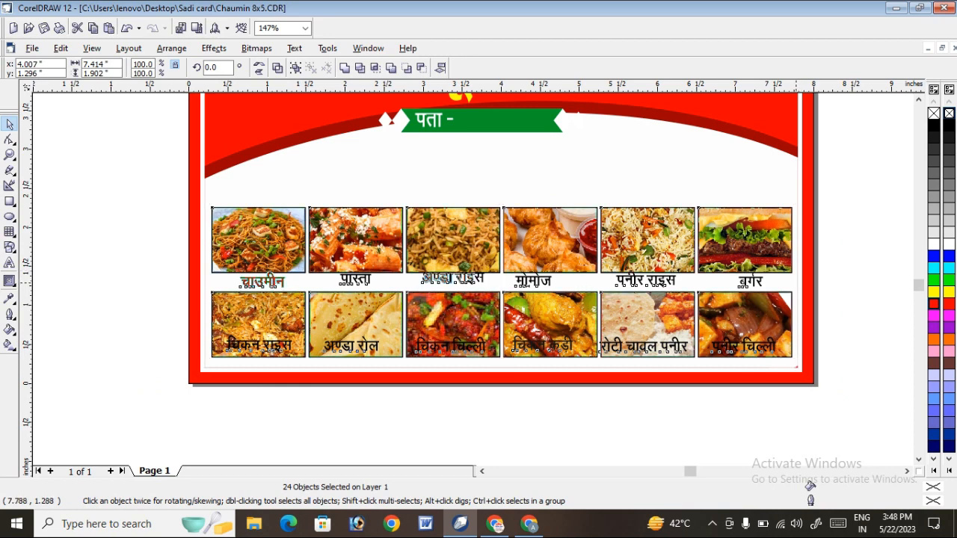
drag(796, 282, 762, 276)
key(Up)
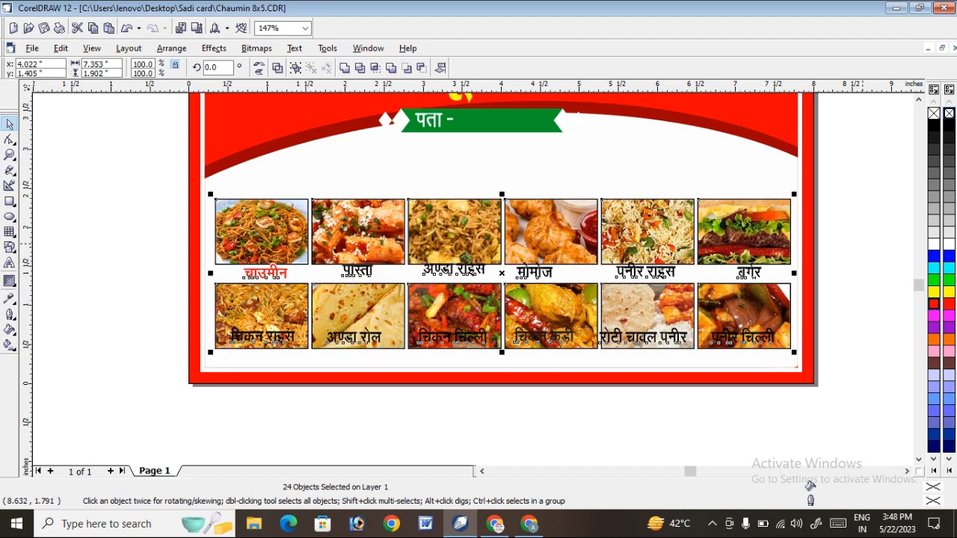
Move the six lower-row labels down together so they sit along the bottom edges of their pictures.
click(77, 153)
drag(153, 232, 856, 374)
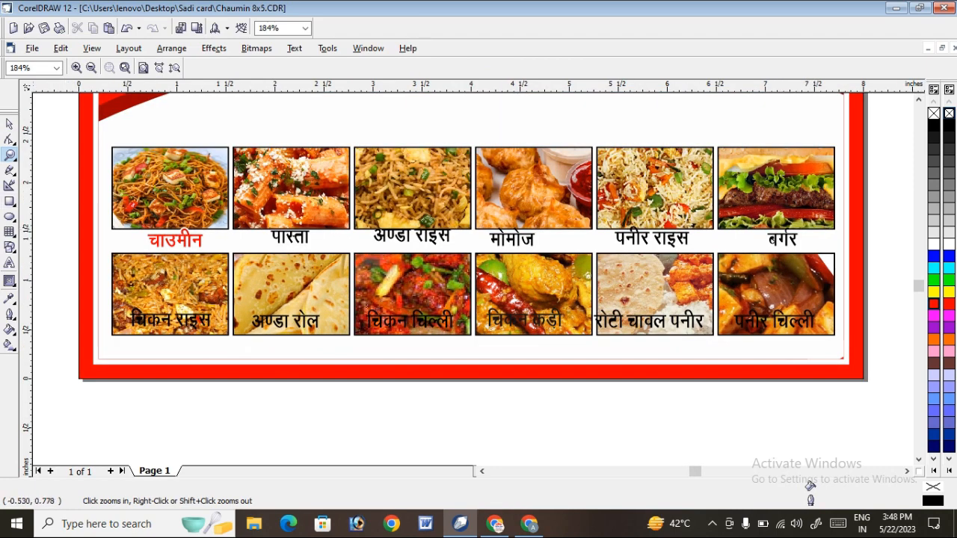
mouse_move(85, 262)
mouse_down()
mouse_move(867, 375)
mouse_move(30, 269)
mouse_move(72, 251)
mouse_up()
key(space)
key(Down)
key(Down)
key(Down)
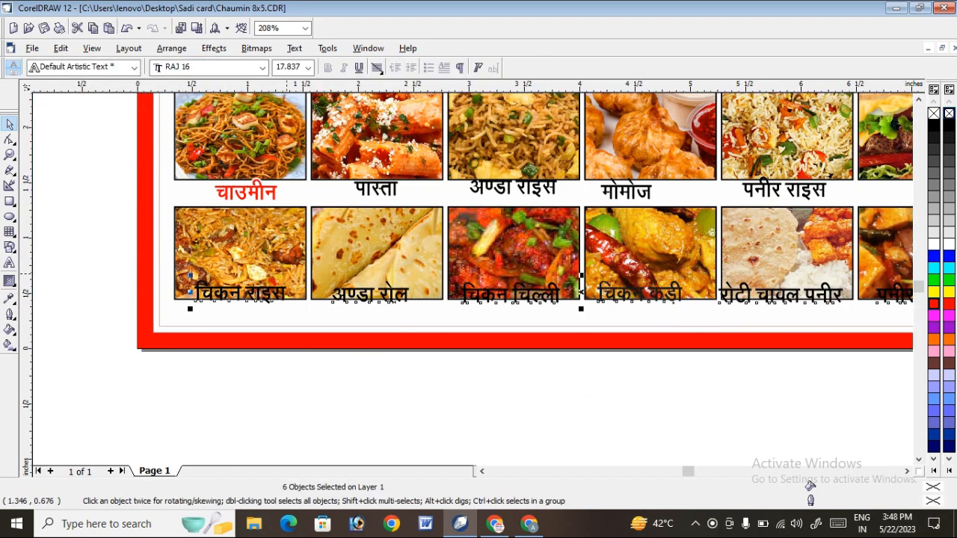
key(Up)
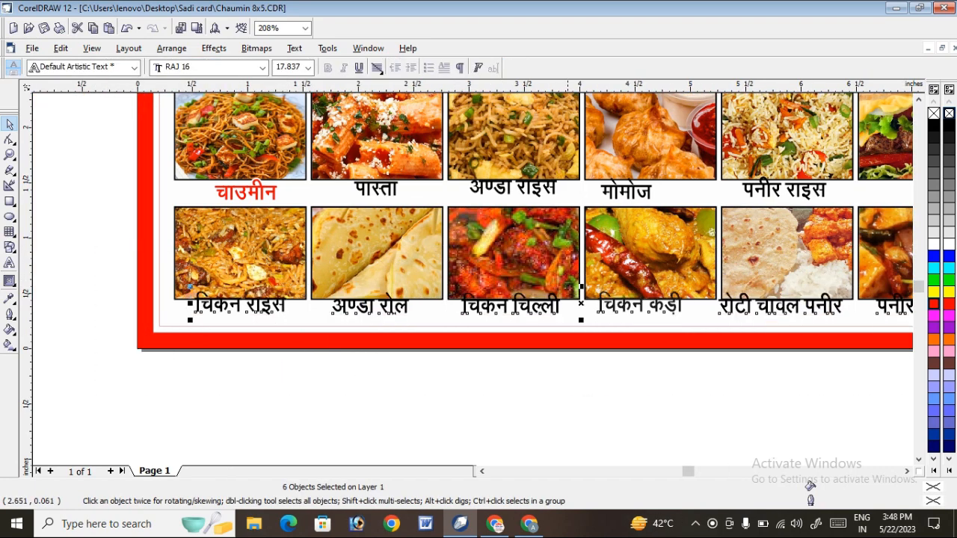
Fill the six lower-row labels with red and give them a white outline colour.
click(907, 471)
click(907, 471)
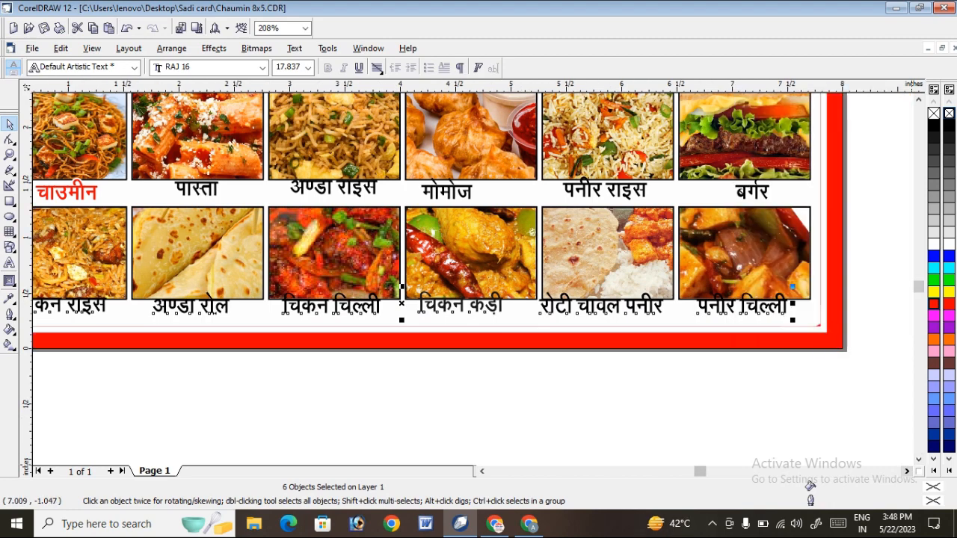
click(933, 303)
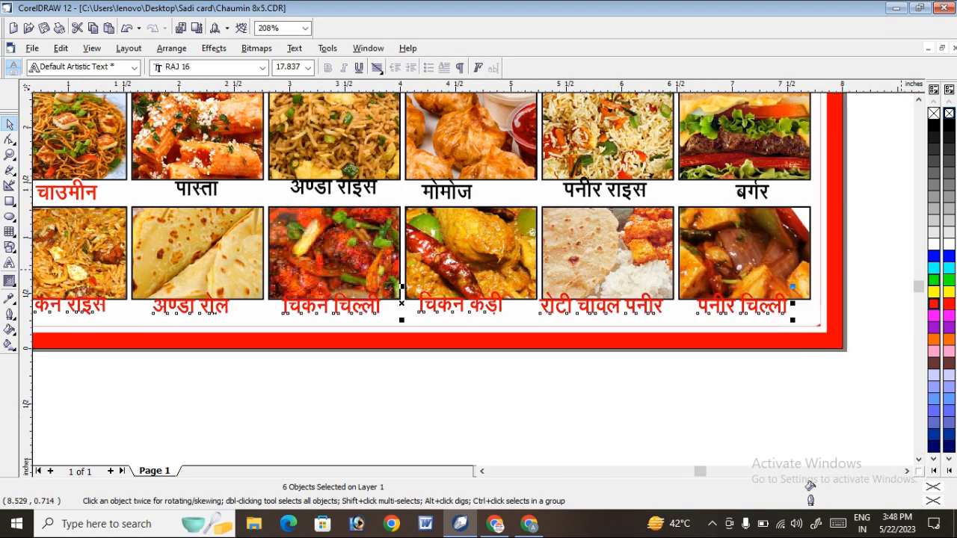
right_click(934, 245)
Set the lower-row labels' outline to 0.111 in wide with rounded corners and line caps, placed behind the fill.
key(F12)
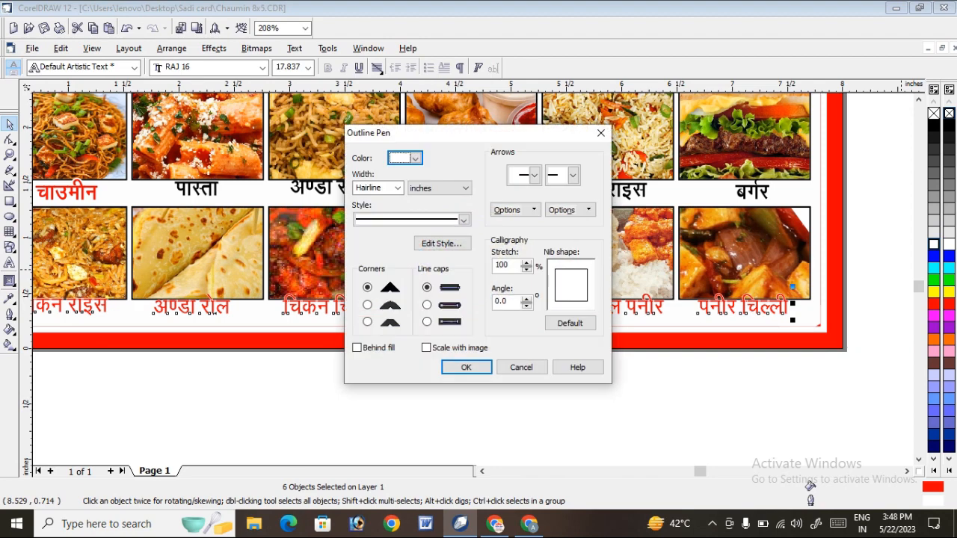
click(398, 189)
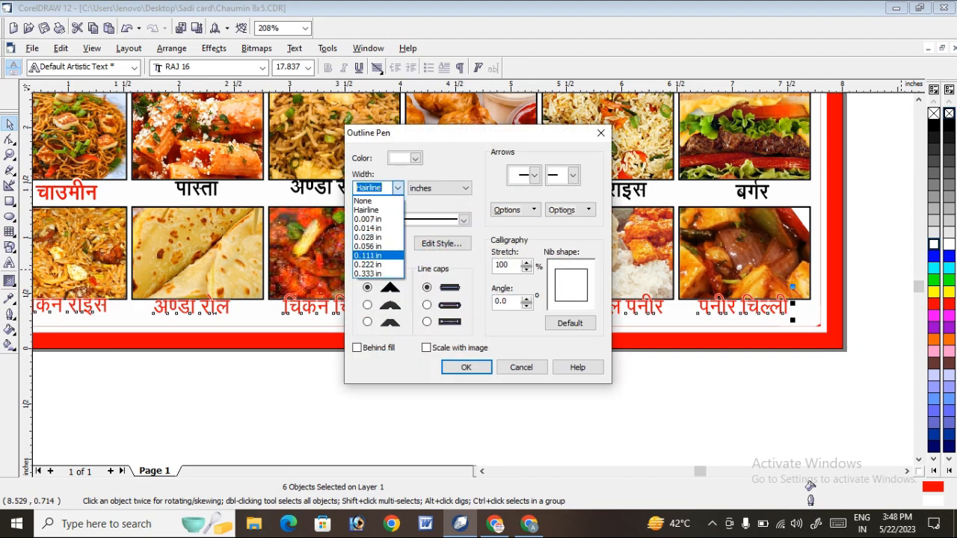
click(369, 255)
click(427, 305)
click(367, 305)
click(357, 348)
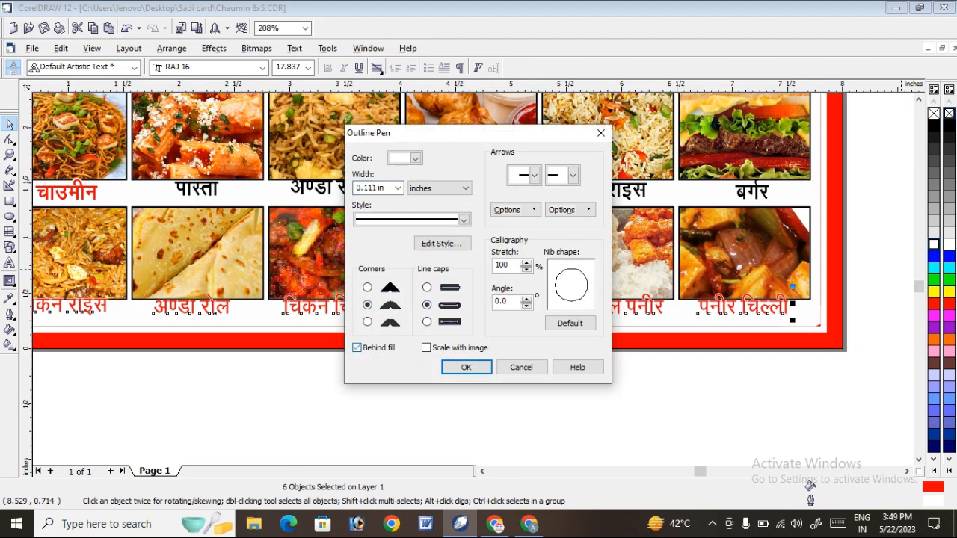
click(466, 367)
click(515, 386)
Give the six upper-row labels a white outline 0.028 in wide.
scroll(515, 384, down, 3)
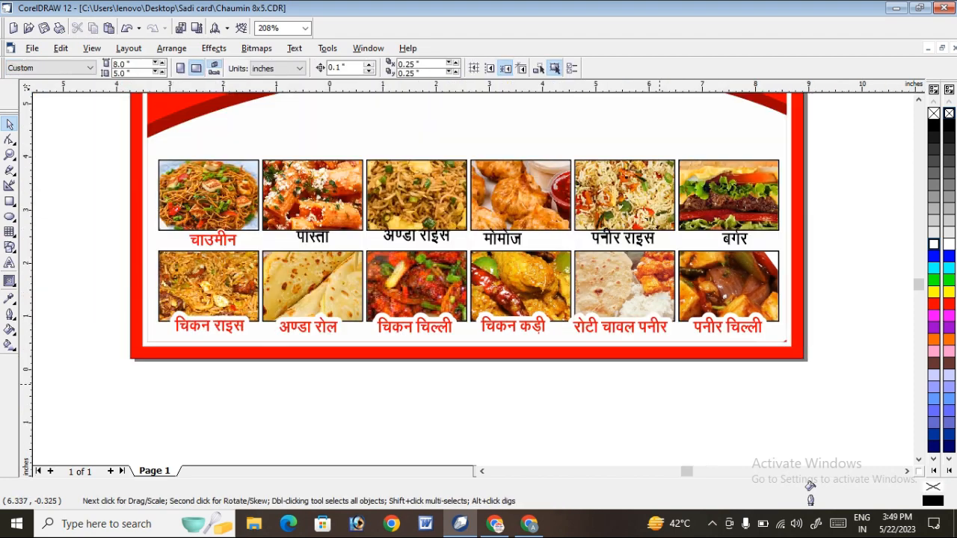
drag(295, 287, 740, 294)
key(F12)
click(397, 188)
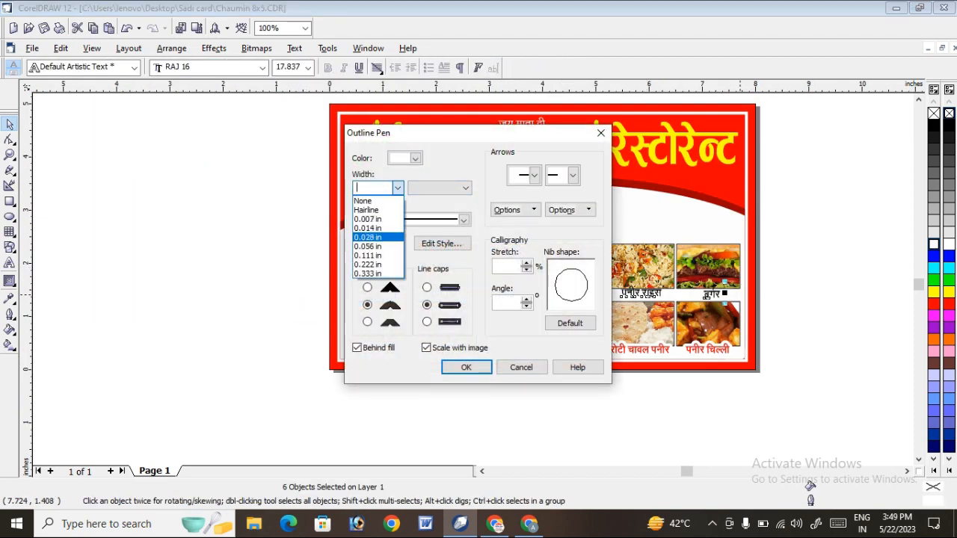
click(369, 237)
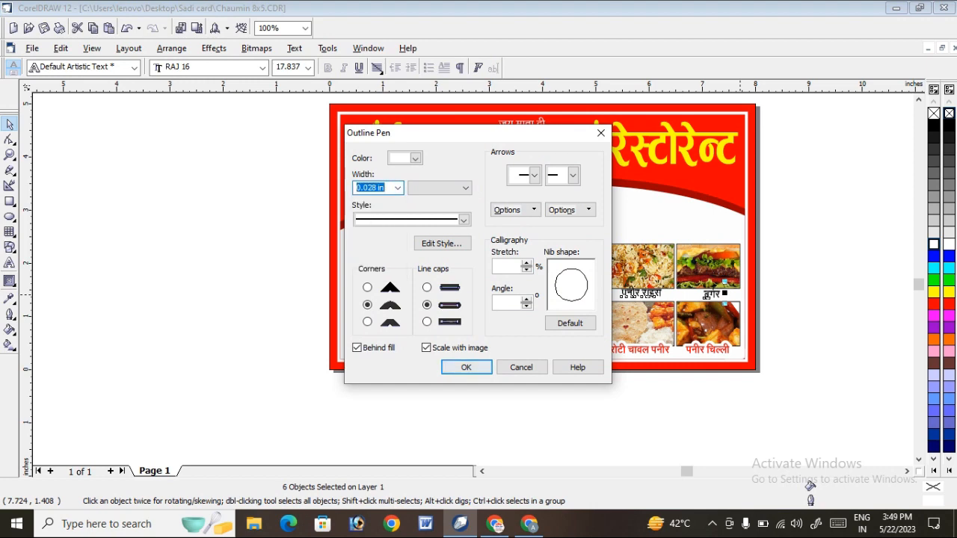
click(466, 367)
Fill the six upper-row labels with red.
click(934, 256)
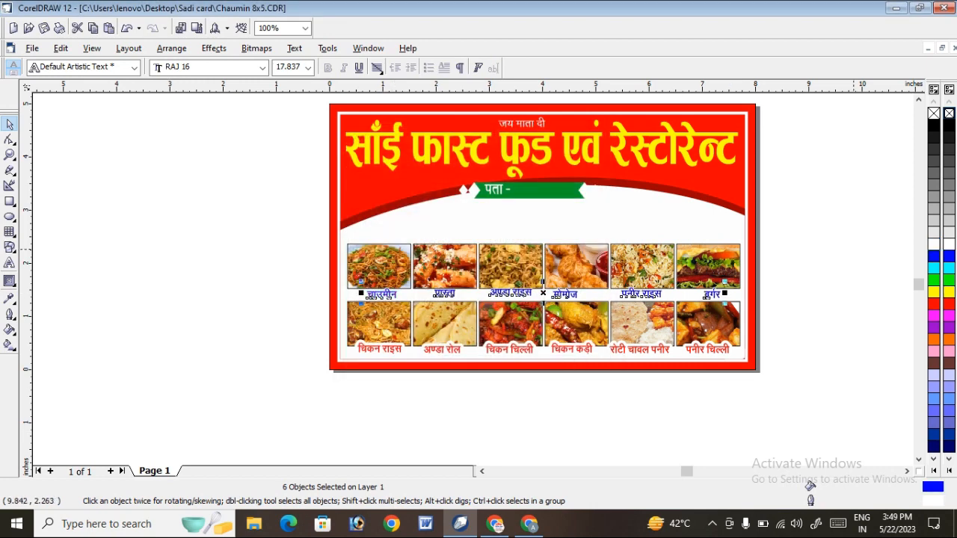
click(933, 304)
click(818, 242)
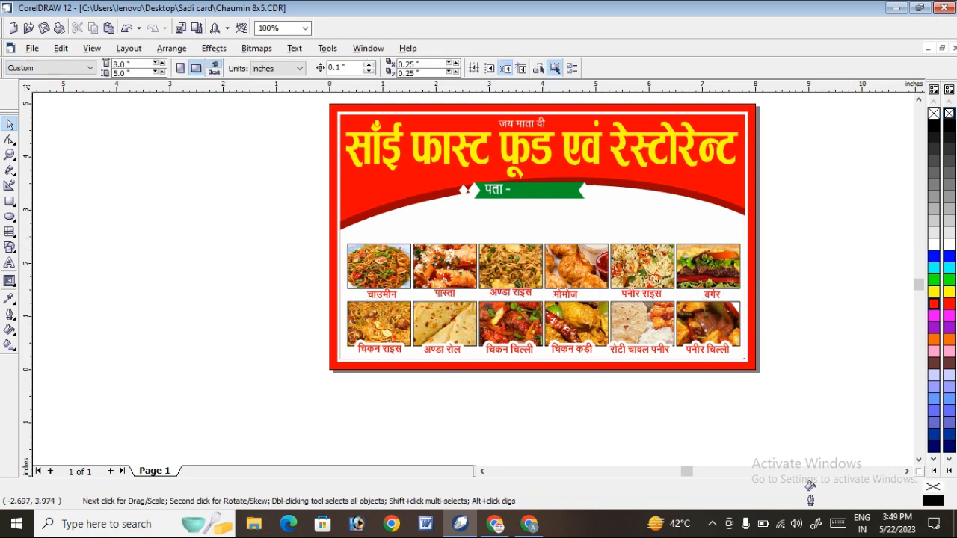
Open the PowerClip contents of the red background rectangle for editing.
click(9, 155)
drag(327, 218, 774, 370)
key(F3)
key(F3)
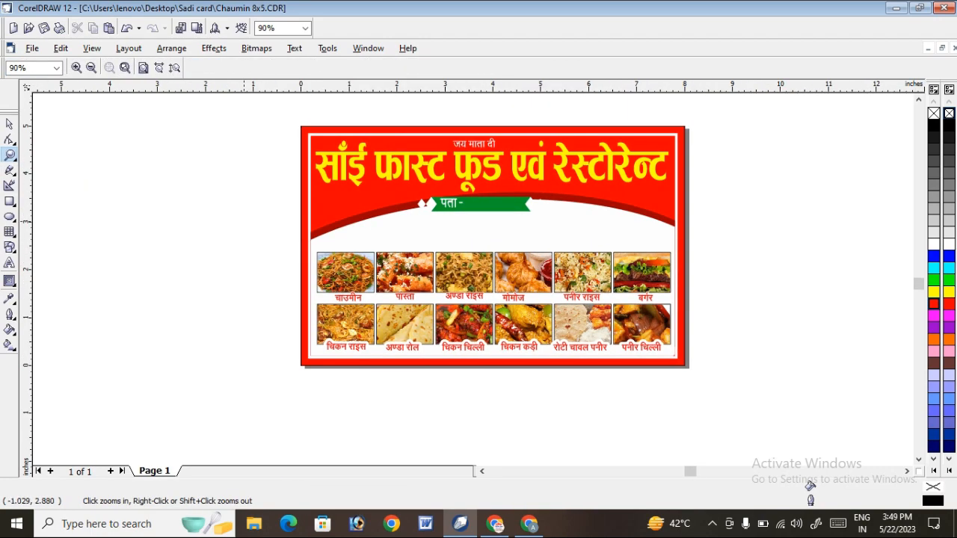
drag(253, 156, 753, 315)
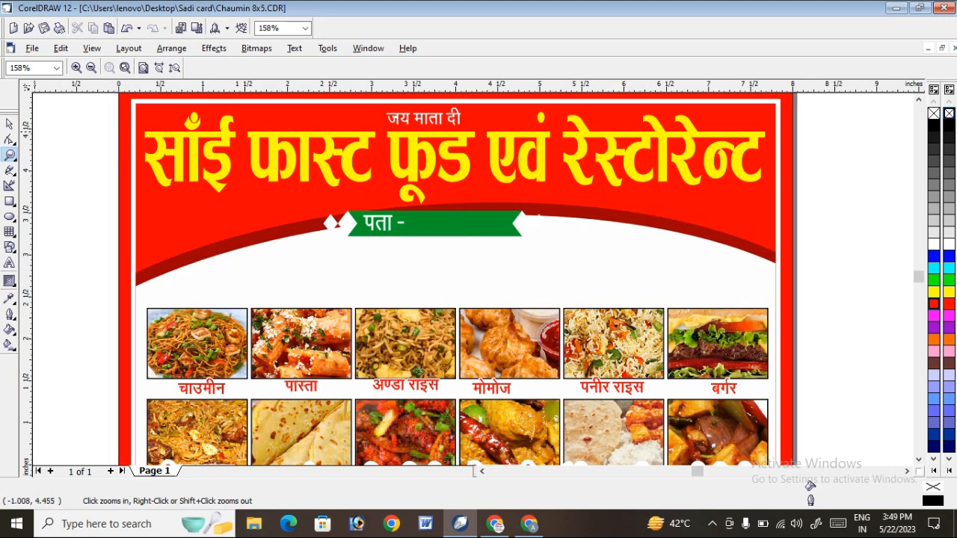
click(9, 123)
click(676, 202)
right_click(676, 202)
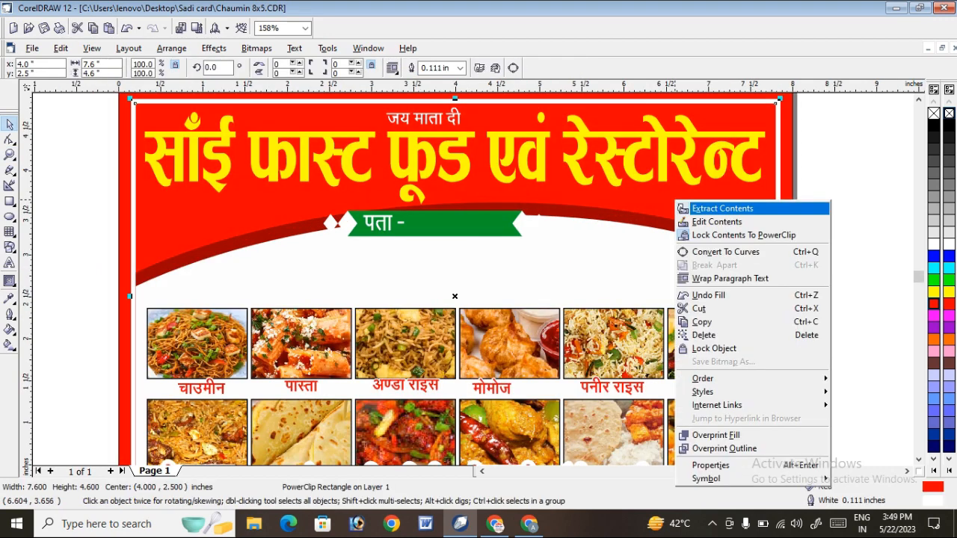
click(682, 222)
Group the two arc ellipses and move the group down about 0.1 in and slightly left.
drag(629, 217, 629, 239)
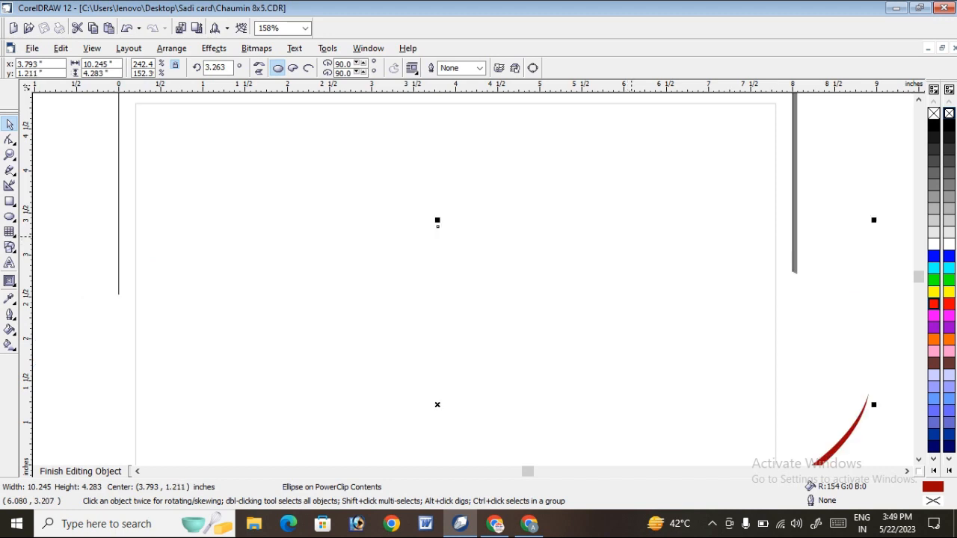
key(ctrl+z)
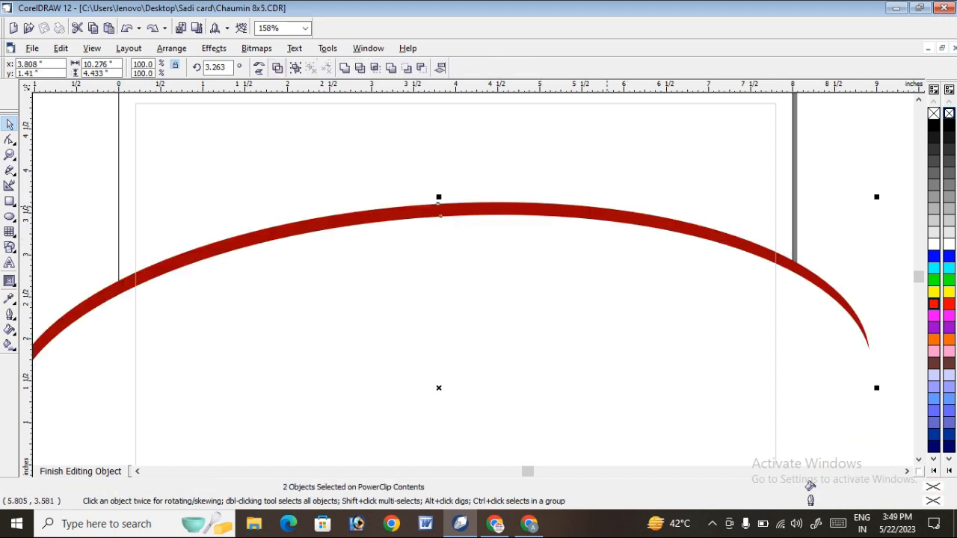
key(ctrl+g)
drag(580, 213, 576, 221)
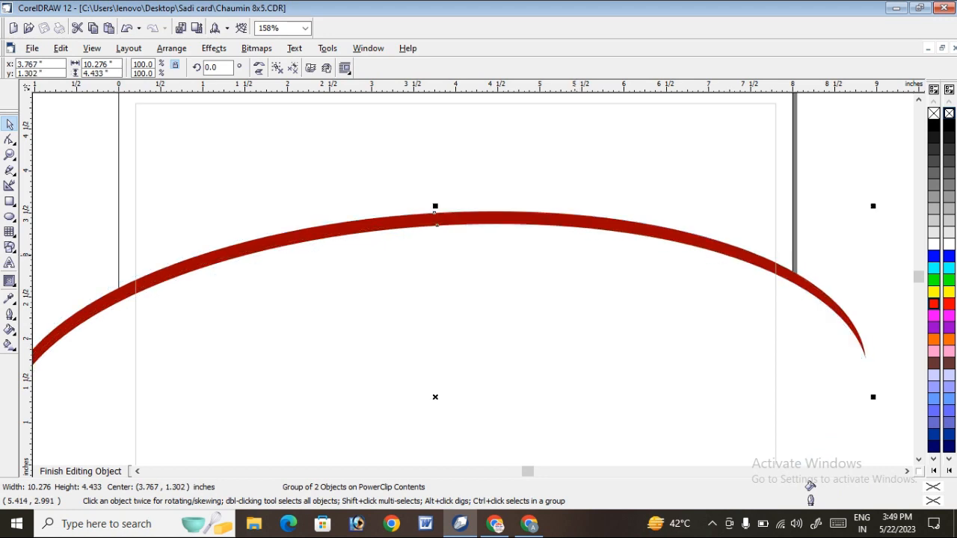
Ungroup the two arc ellipses and clear the selection.
click(771, 167)
right_click(700, 249)
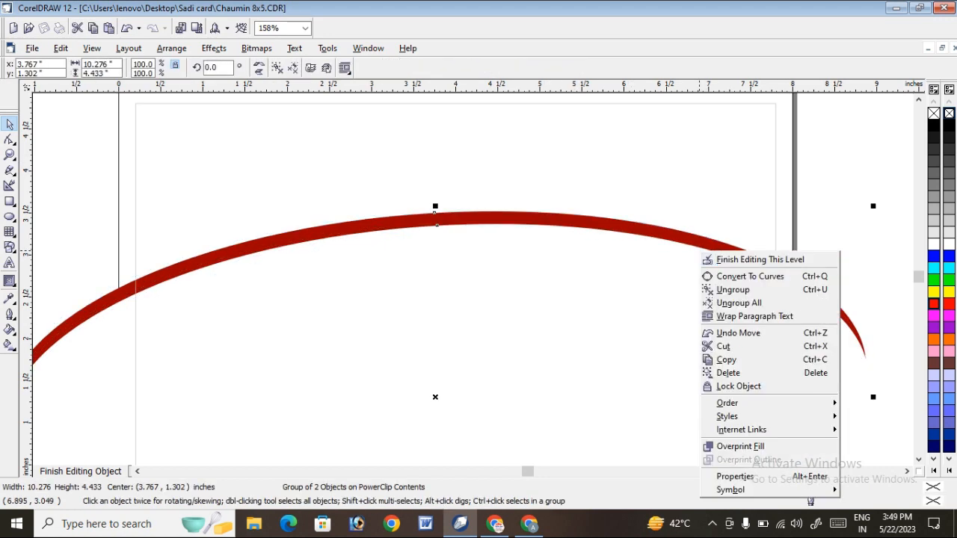
click(750, 220)
right_click(628, 249)
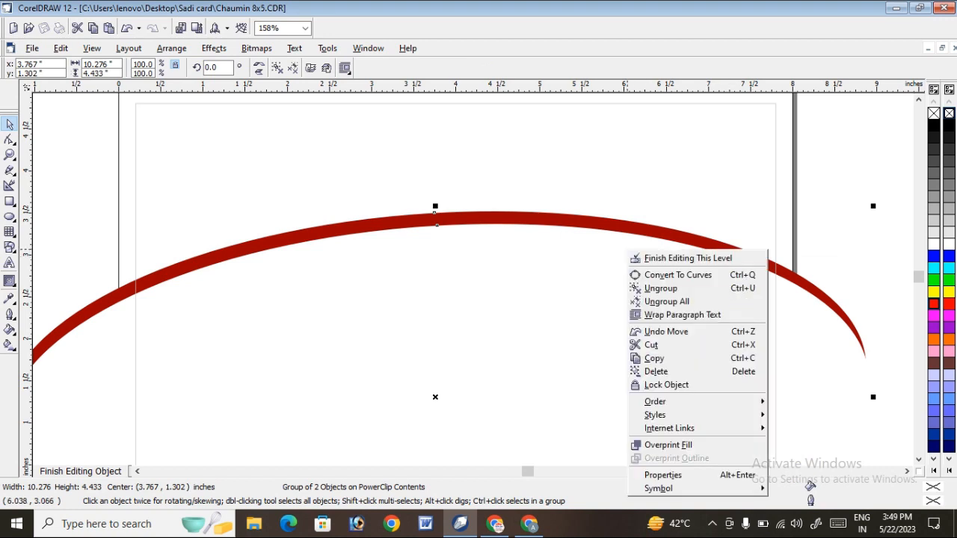
click(673, 281)
click(604, 298)
Duplicate the white ellipse slightly lower and to the left, and fill the original white ellipse with red.
click(438, 217)
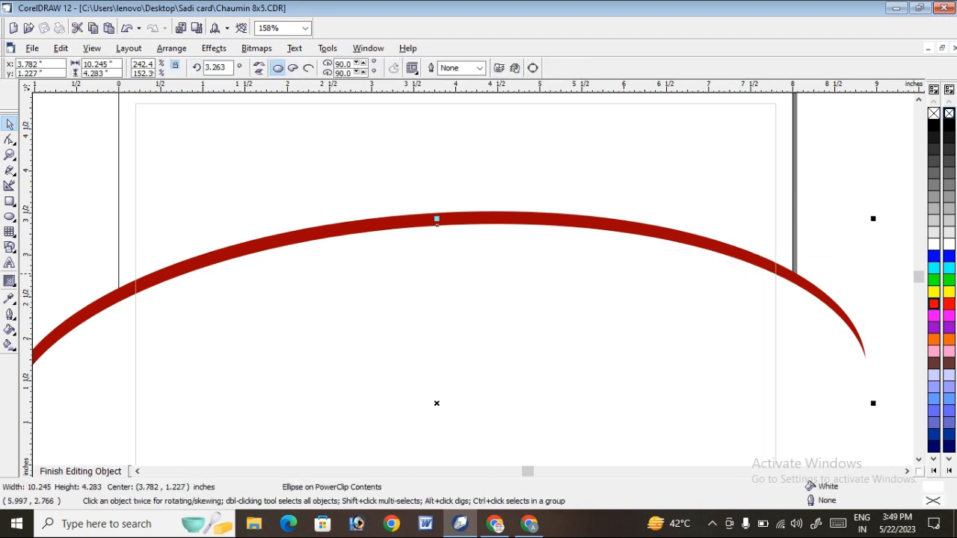
drag(438, 217, 427, 235)
click(867, 222)
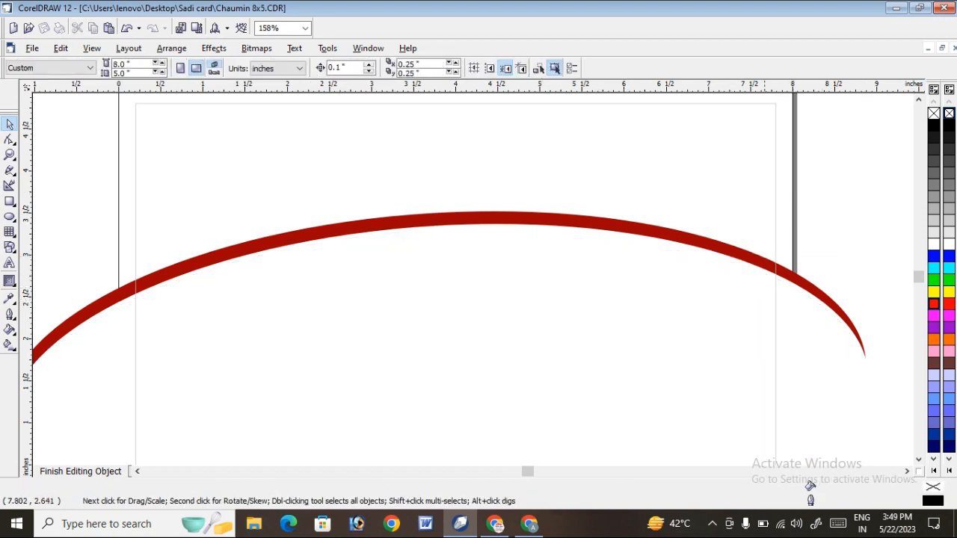
click(761, 270)
click(933, 304)
click(865, 212)
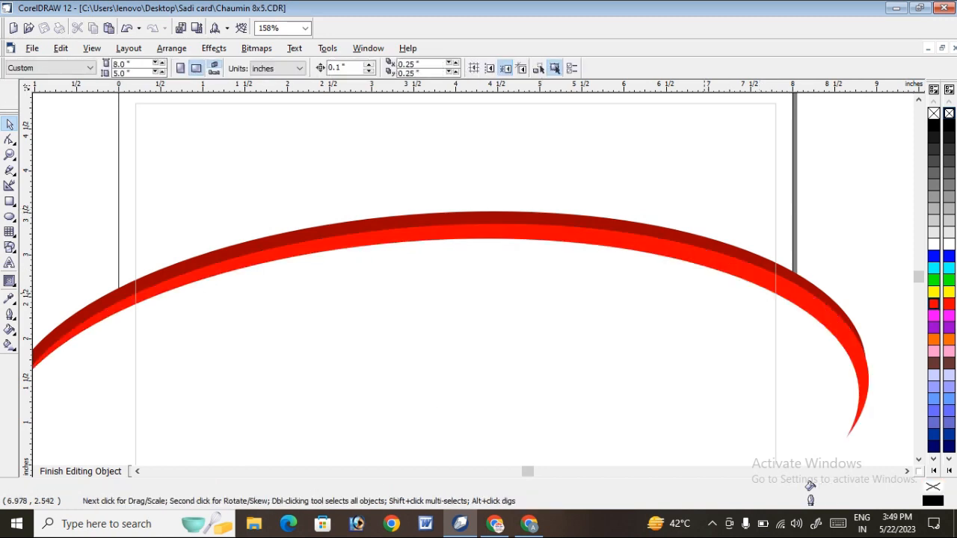
Shift the front white ellipse slightly up and left to thin the red band, and finish editing the PowerClip contents.
click(720, 303)
drag(720, 303, 711, 296)
key(Left)
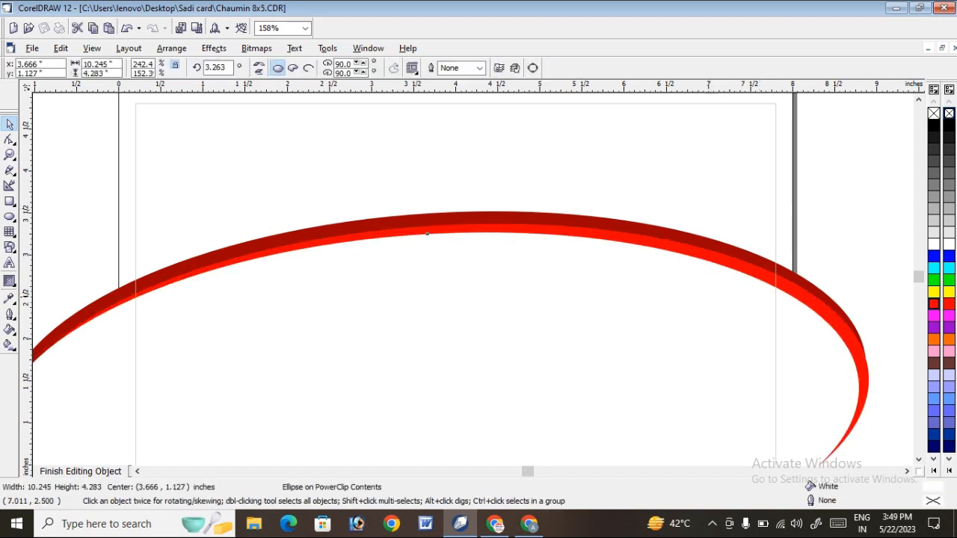
key(Escape)
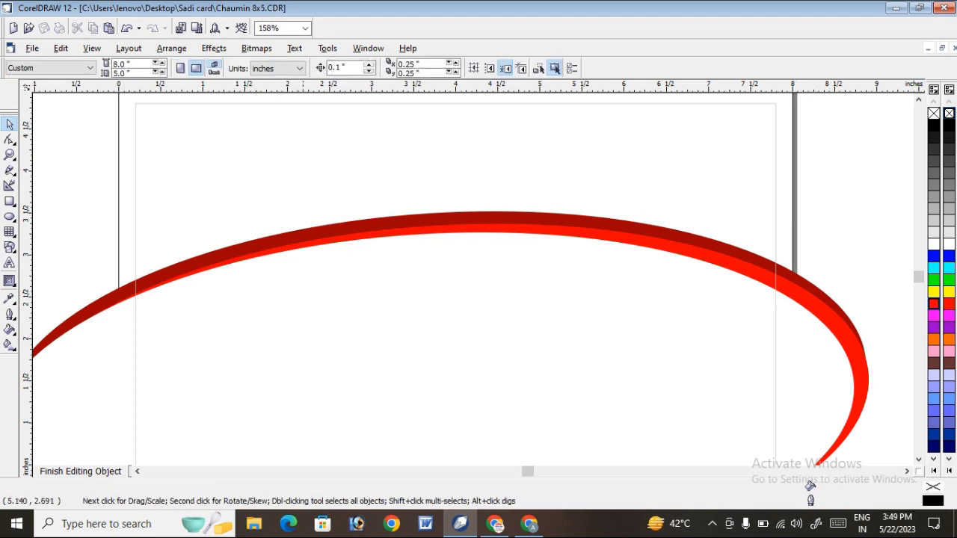
click(75, 471)
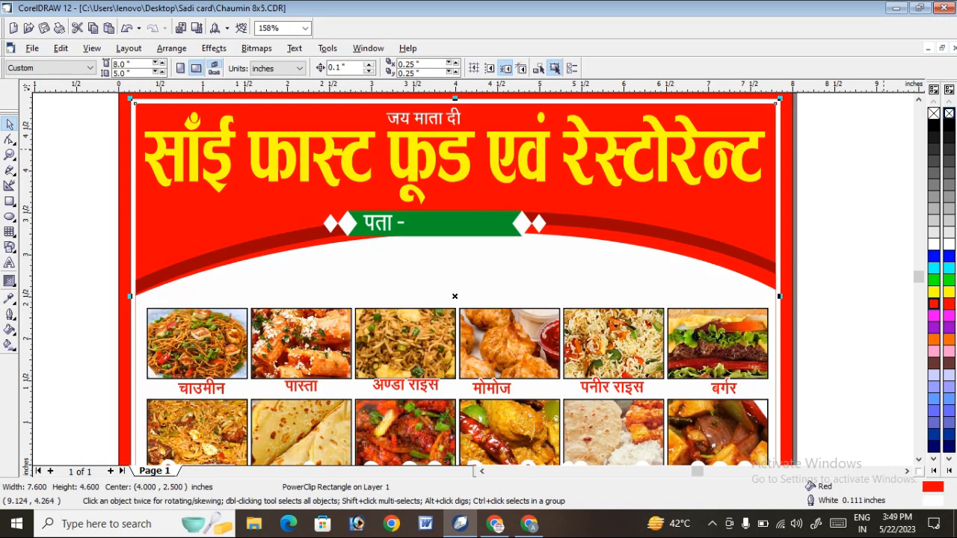
Reopen the background rectangle's PowerClip contents for editing with the red middle ellipse selected.
click(884, 149)
scroll(829, 168, down, 1)
right_click(724, 188)
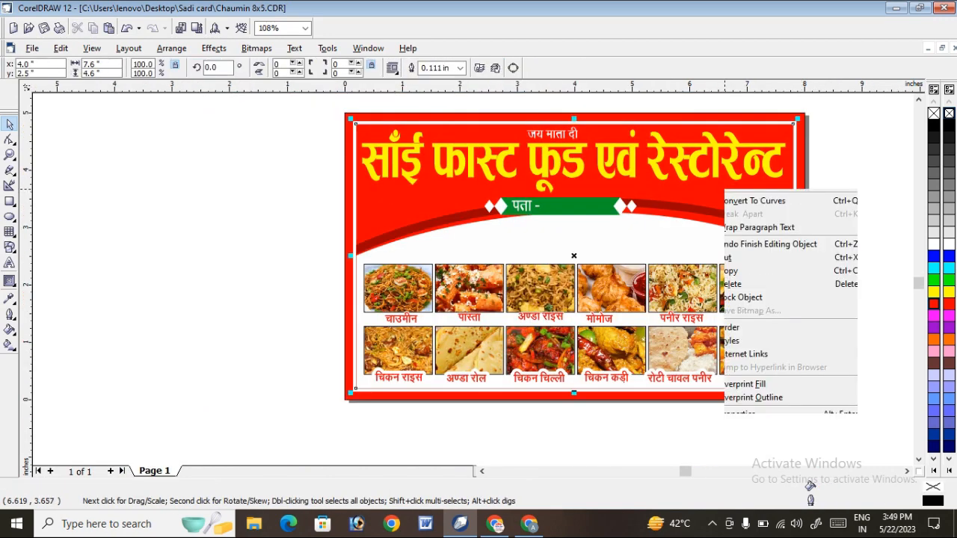
click(748, 207)
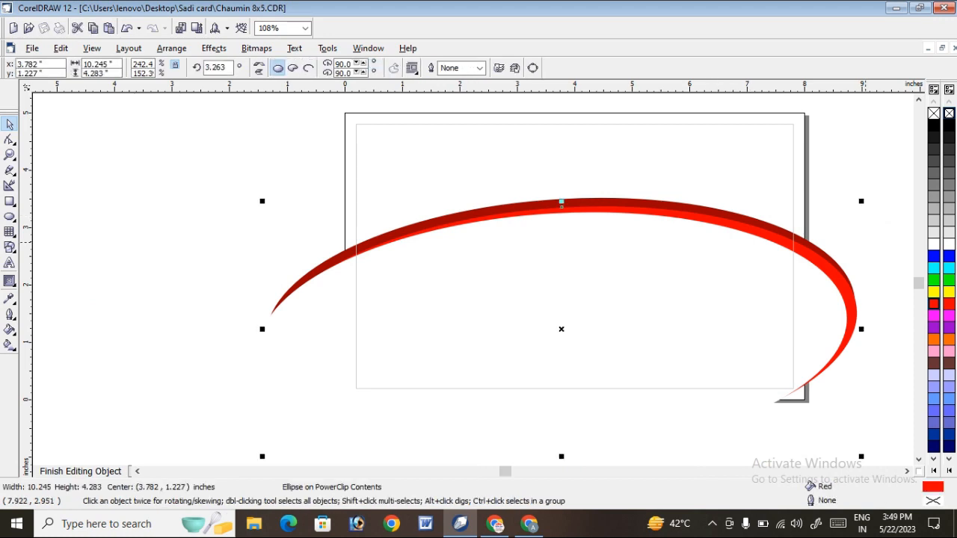
Try fills of R:186 G:0 B:0, R:186 G:0 B:93 and yellow on the middle ellipse.
click(934, 303)
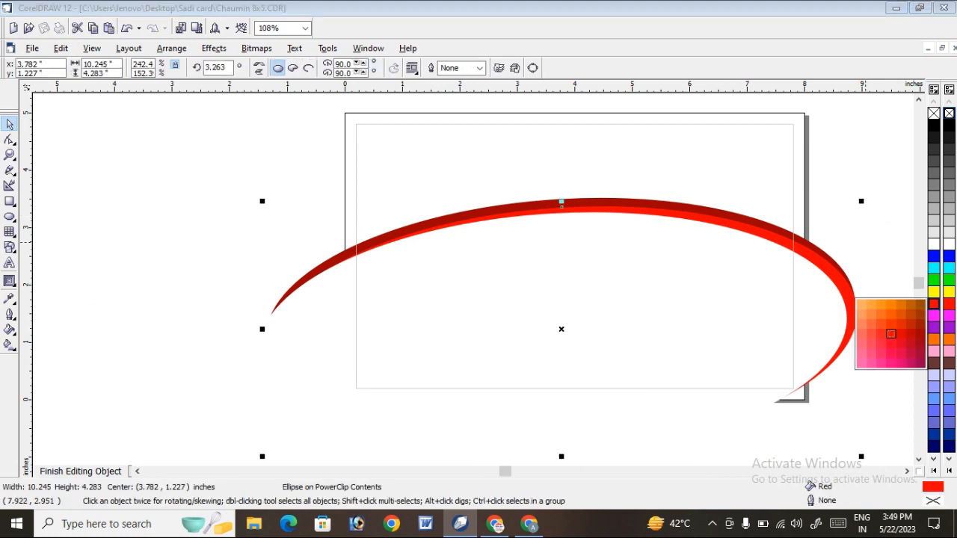
click(891, 334)
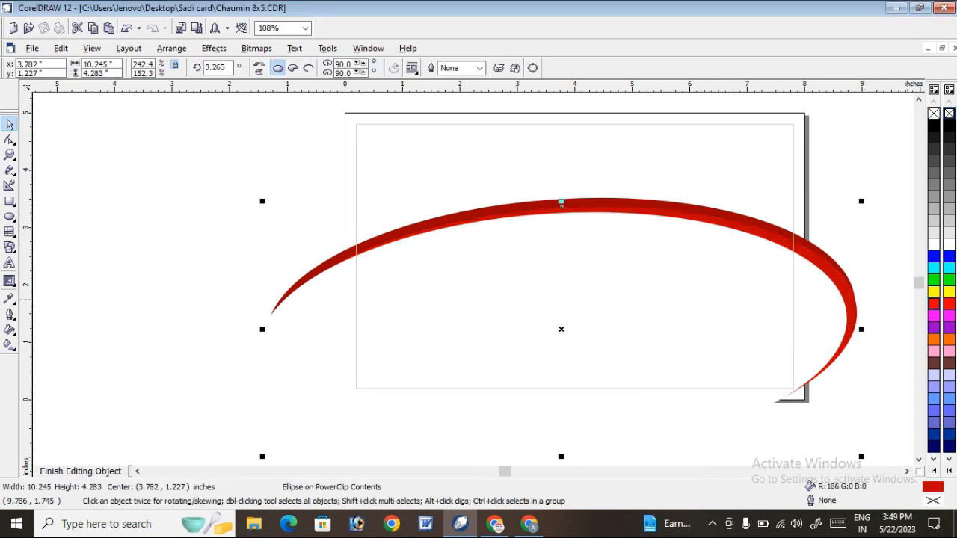
click(934, 303)
click(910, 363)
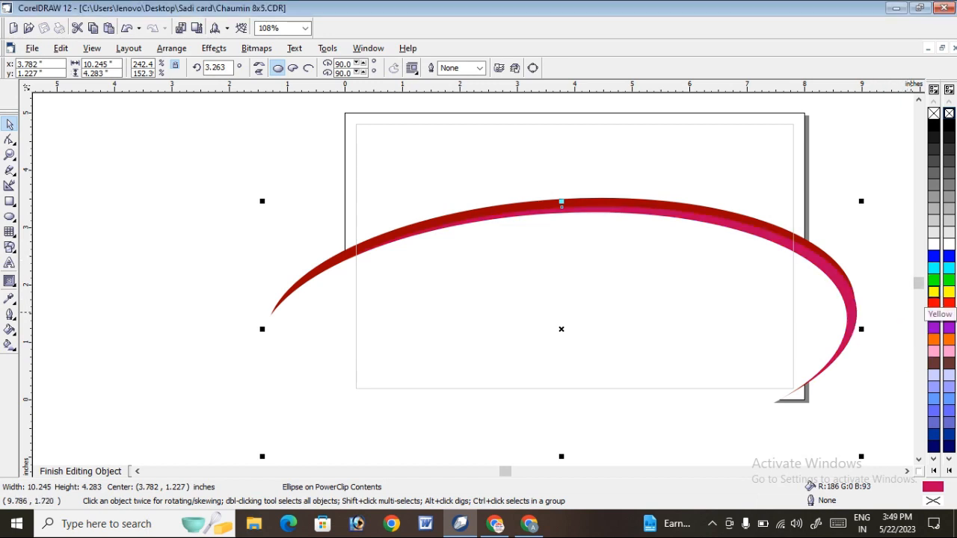
click(934, 291)
Fill the middle ellipse with blue and finish editing the PowerClip contents.
click(934, 256)
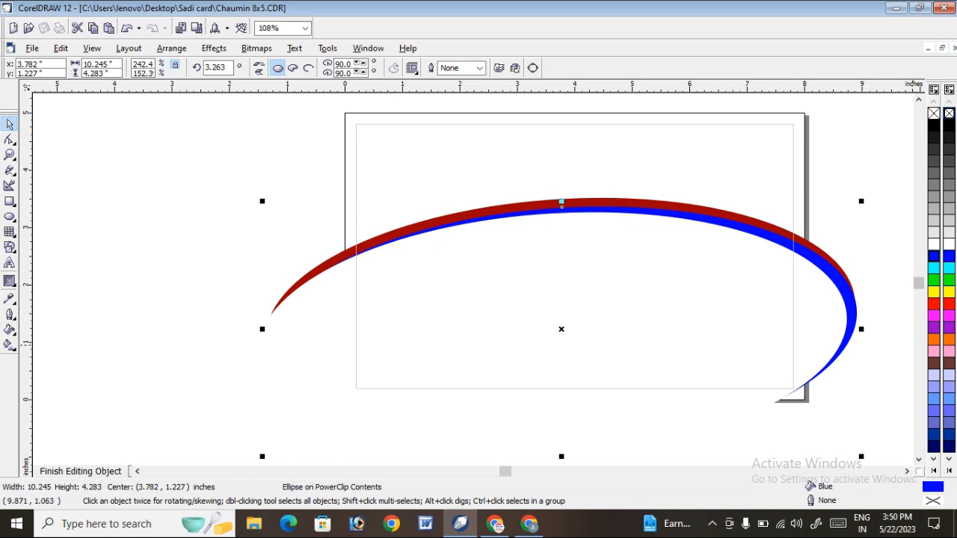
click(181, 326)
click(81, 471)
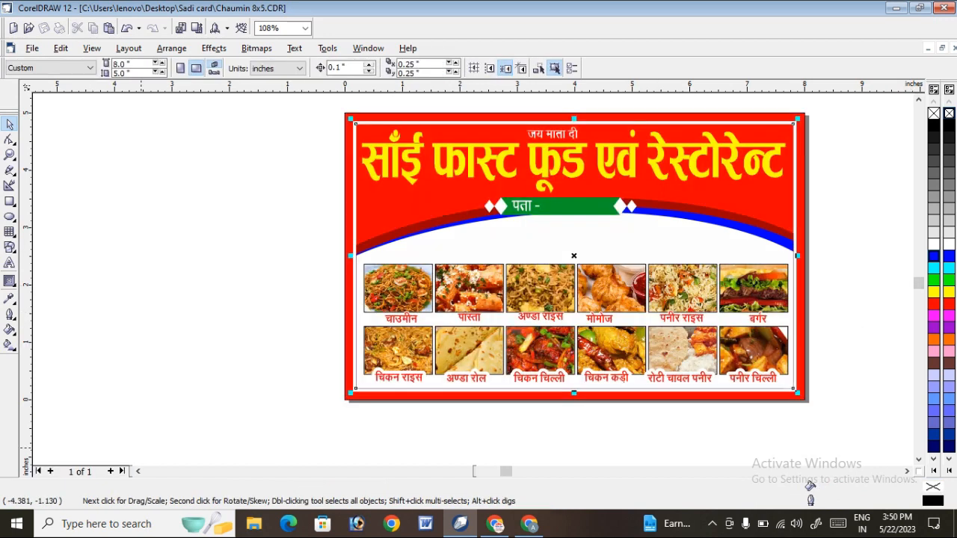
Move the green address ribbon with its text down into the white area below the arc.
click(10, 155)
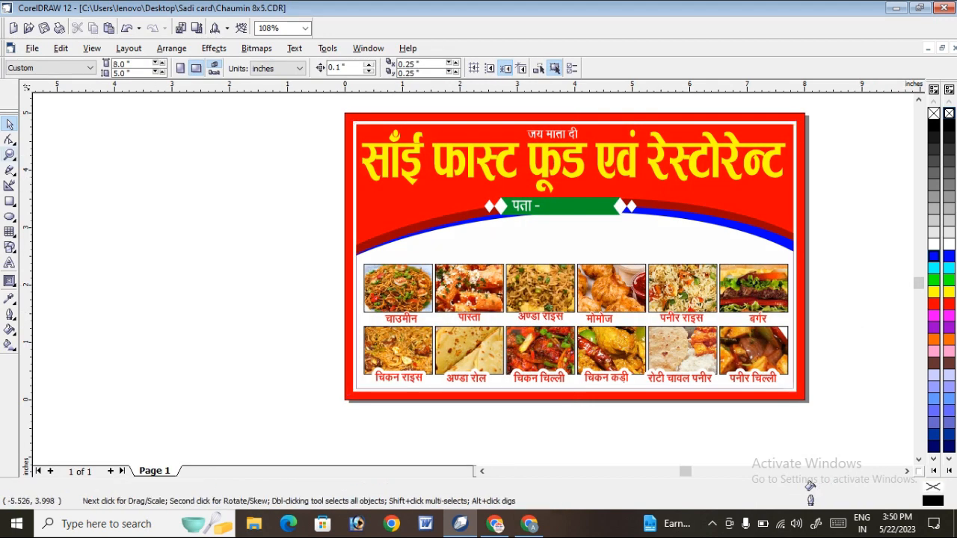
drag(232, 158, 885, 319)
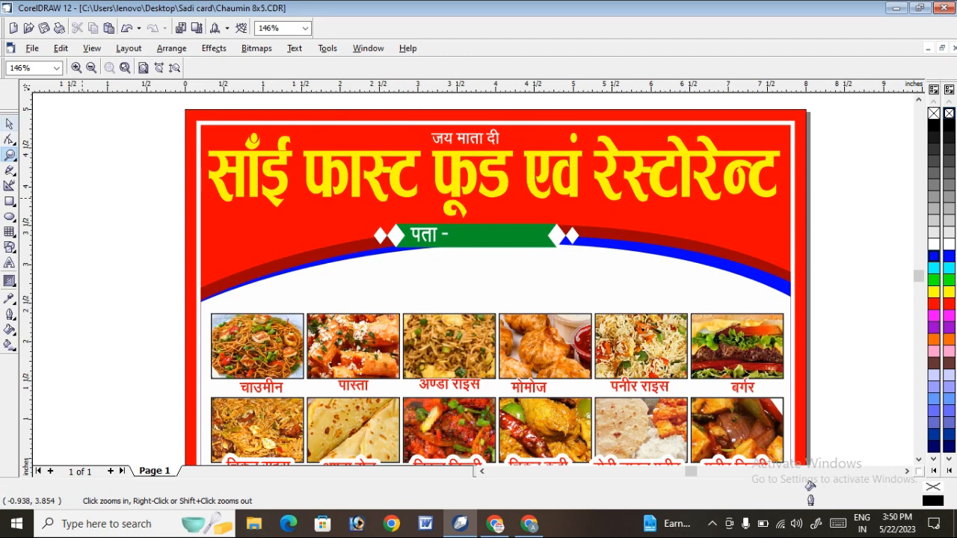
click(10, 124)
drag(116, 193, 642, 269)
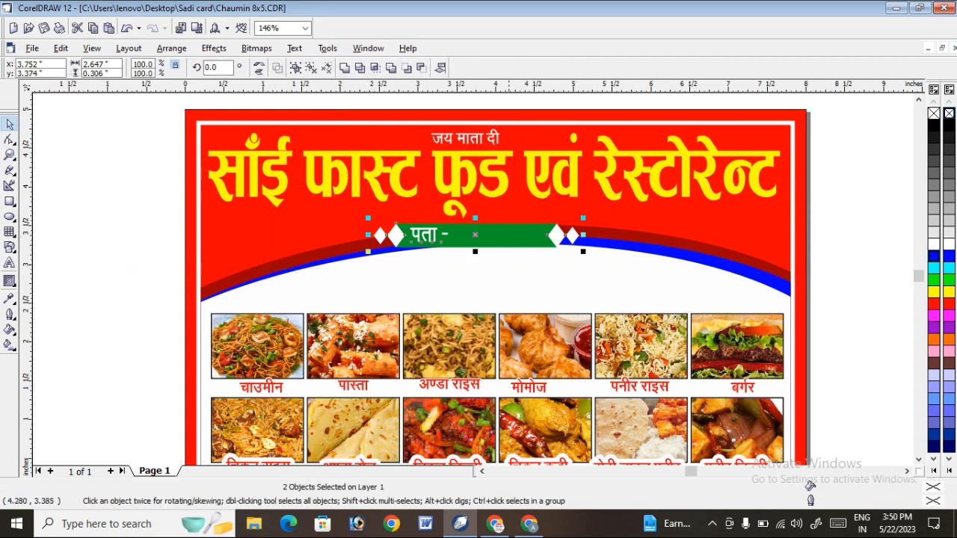
drag(515, 222, 525, 267)
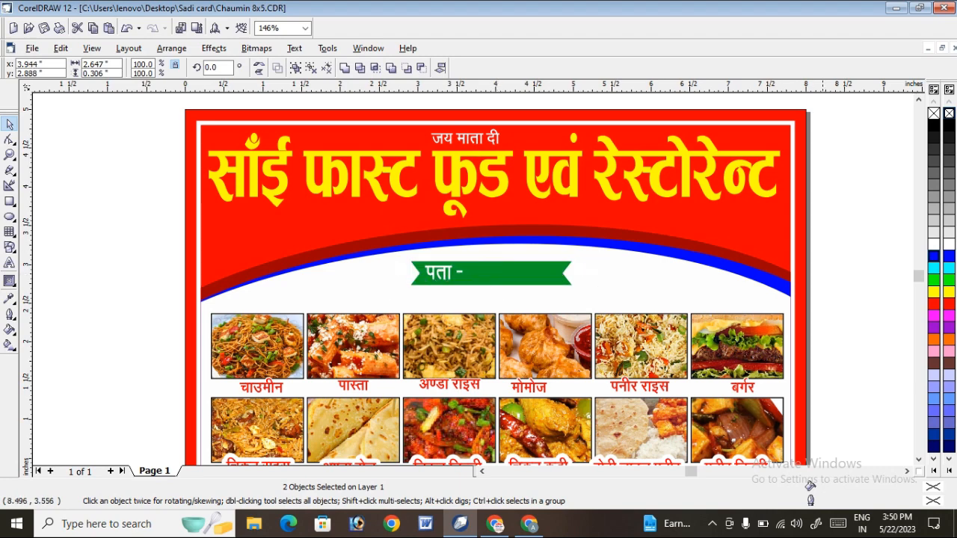
key(Escape)
Try moving the ribbon group without its address text back up onto the arc.
click(10, 154)
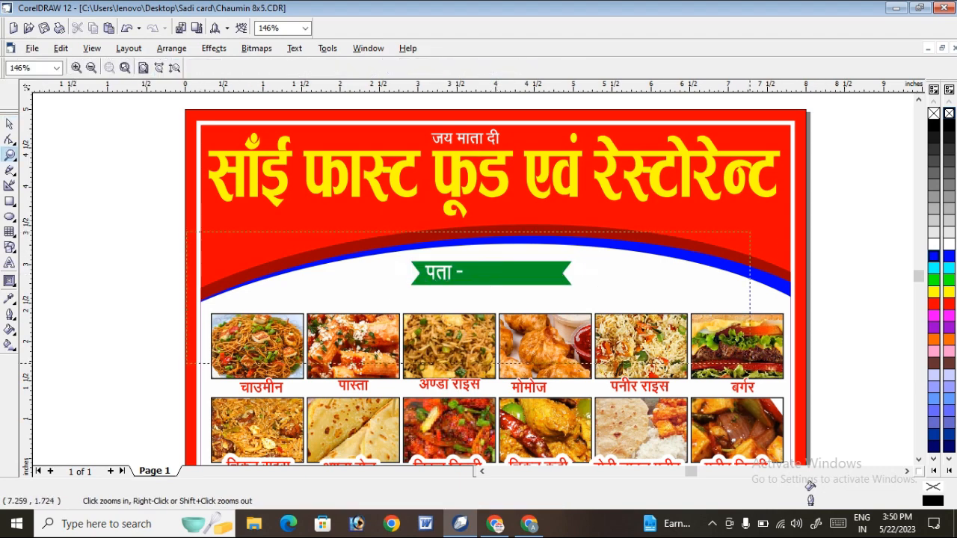
drag(748, 365, 748, 364)
click(10, 124)
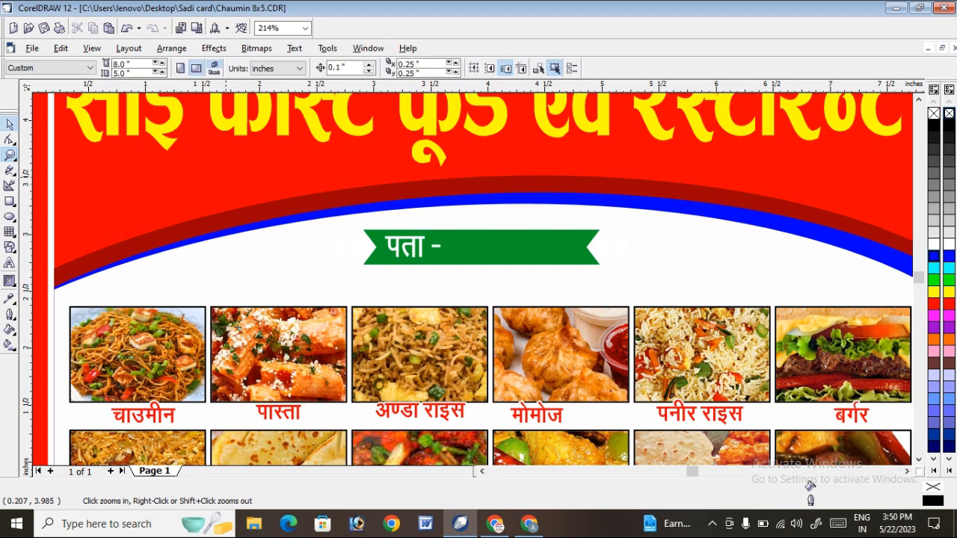
click(605, 250)
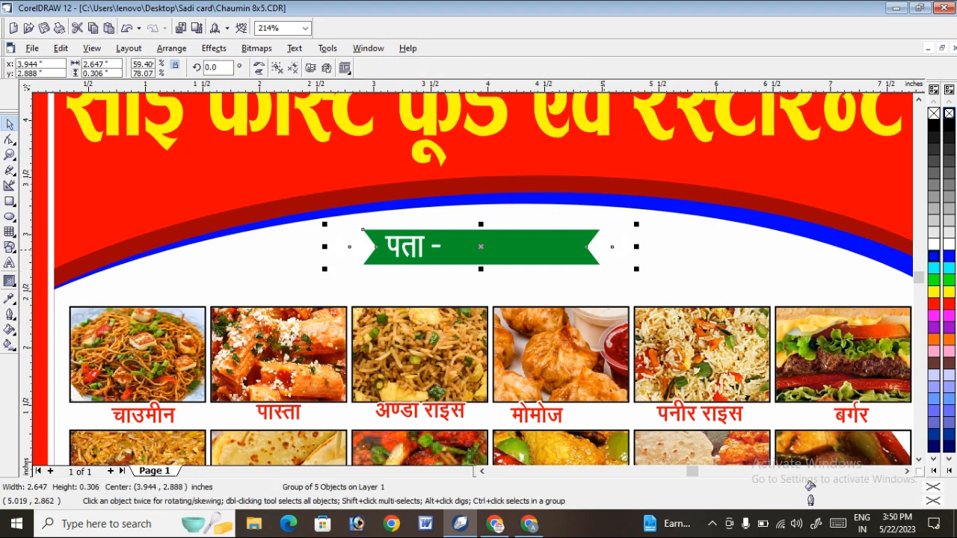
drag(605, 250, 612, 190)
ctrl+click(607, 187)
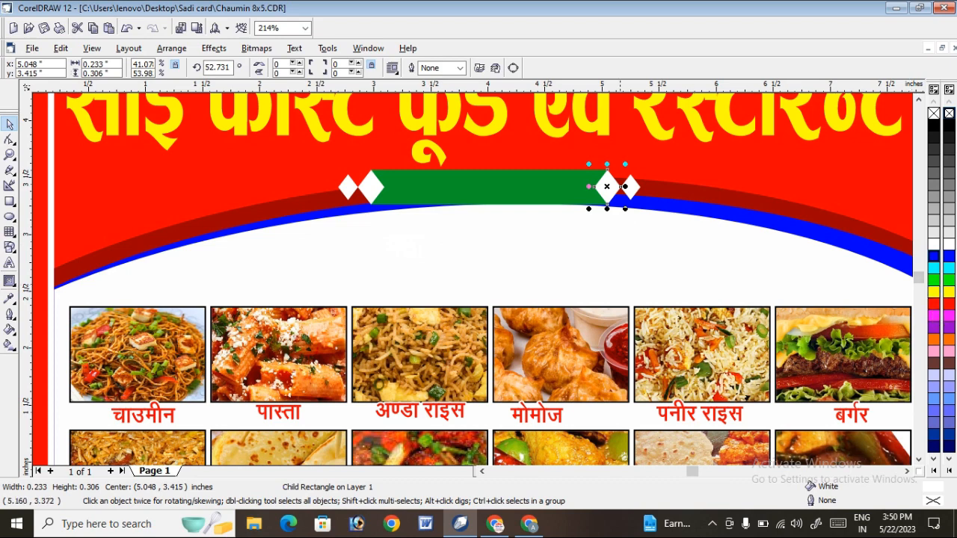
right_click(701, 161)
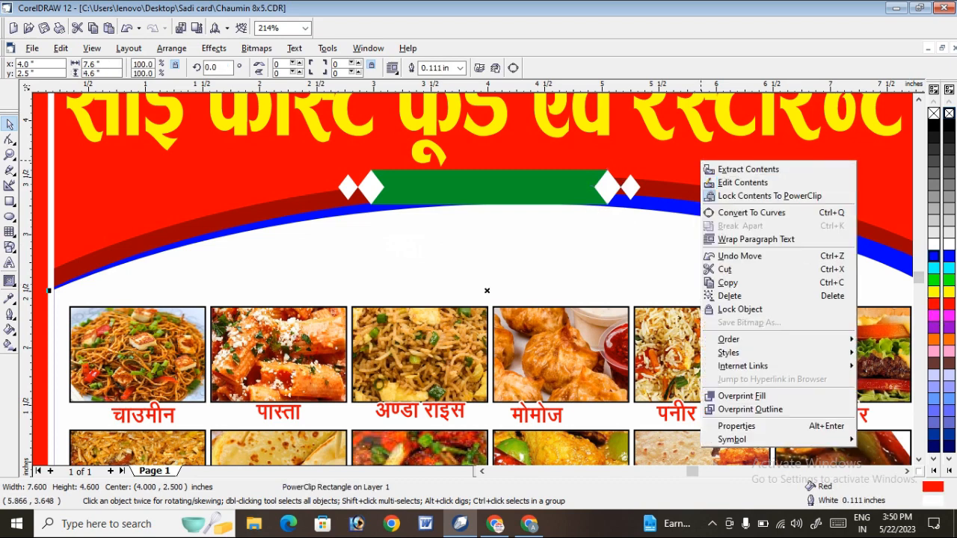
click(609, 153)
Undo the recent moves of the address ribbon and its text.
key(ctrl+z)
key(ctrl+z)
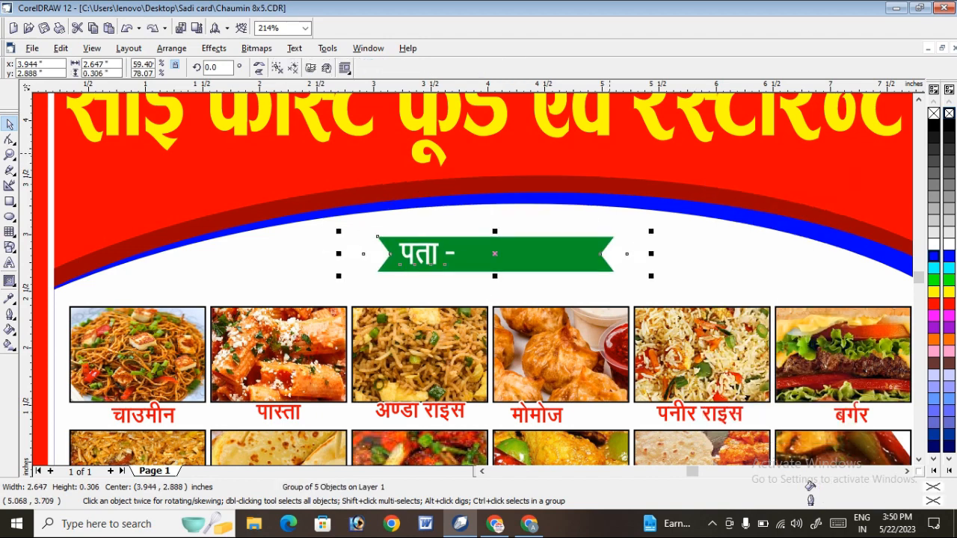
key(ctrl+z)
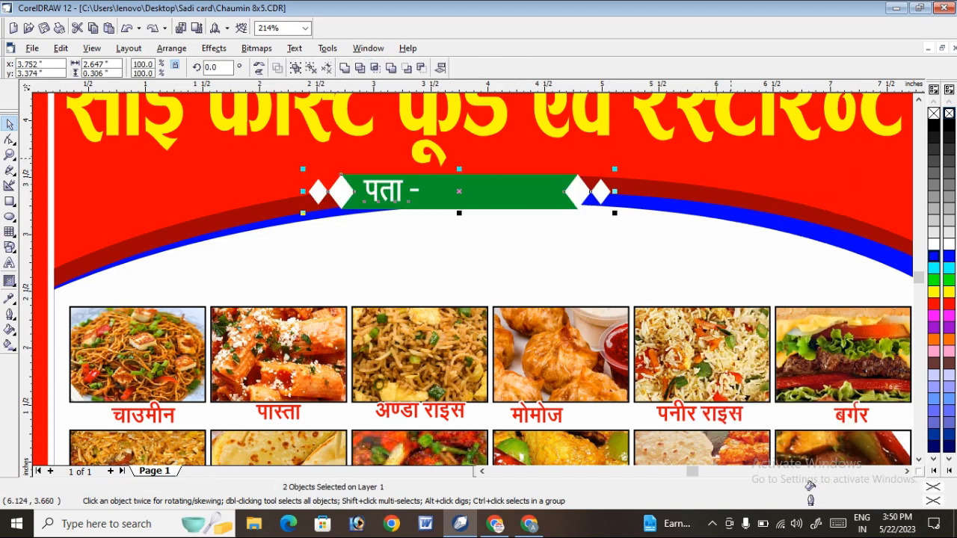
Reopen the background's PowerClip contents and move all three arc ellipses down about 0.3 in.
right_click(730, 155)
click(770, 175)
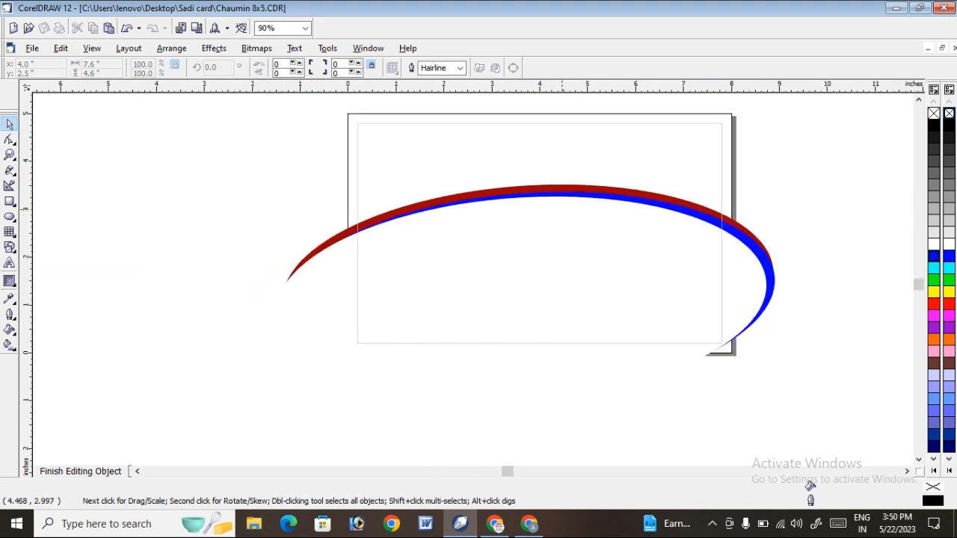
key(ctrl+a)
drag(537, 225, 539, 241)
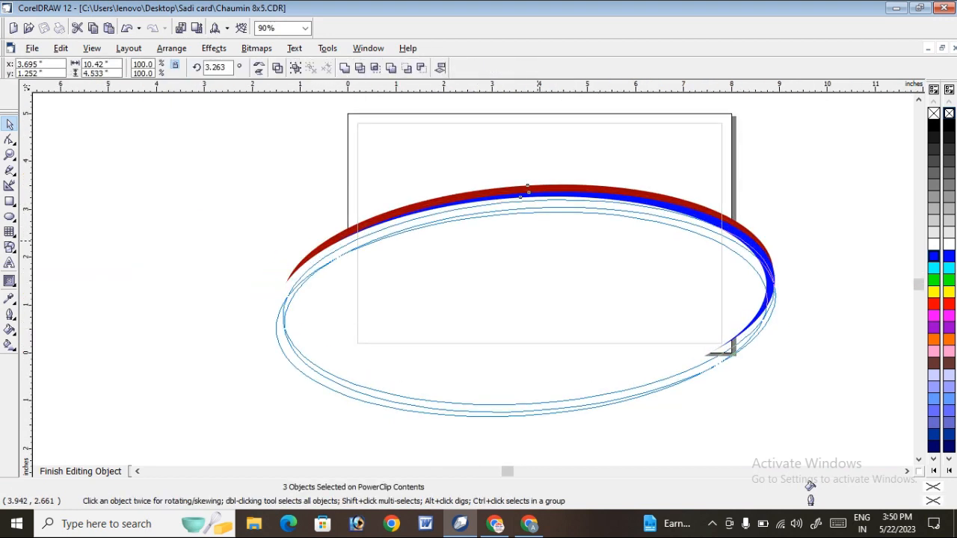
drag(528, 189, 529, 214)
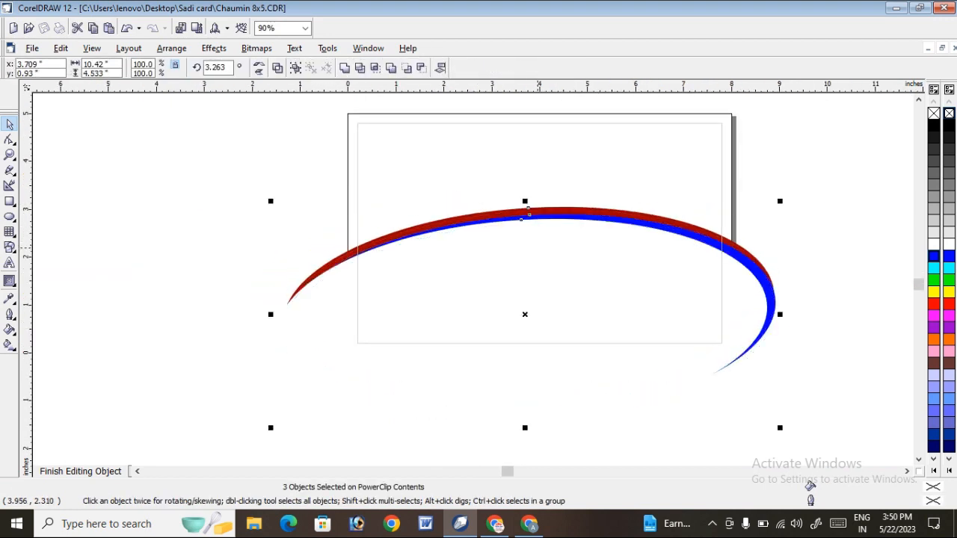
Reopen the background's PowerClip contents, move all three arc ellipses up about 0.25 in and finish editing the contents.
click(81, 472)
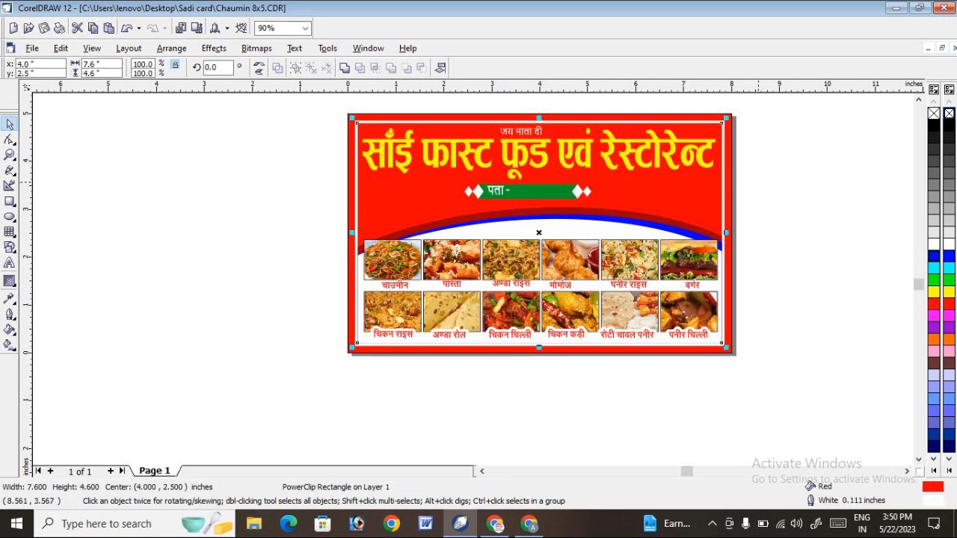
right_click(604, 217)
click(632, 240)
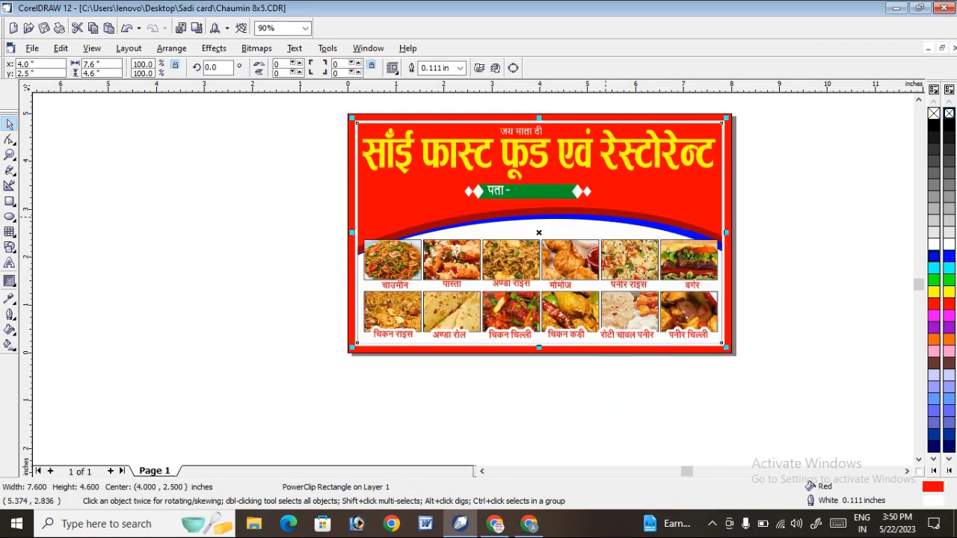
key(ctrl+a)
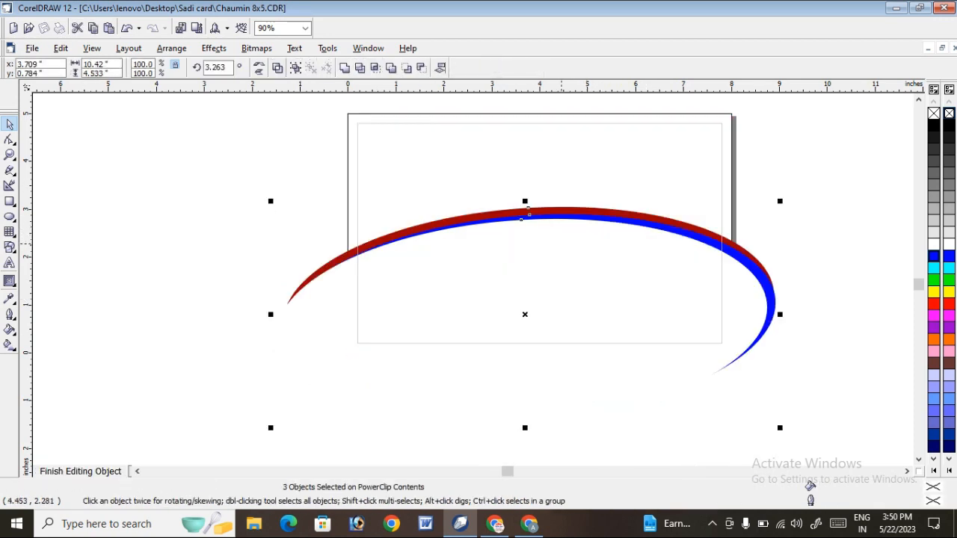
drag(520, 216, 528, 203)
drag(452, 284, 452, 280)
click(94, 472)
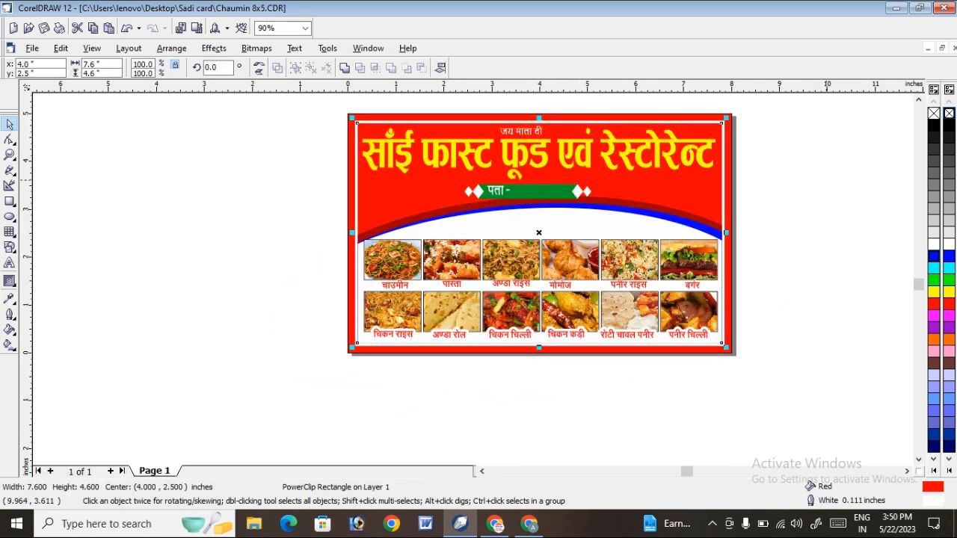
click(231, 234)
Move the green address ribbon off the arc down into the white area above the food pictures.
click(9, 155)
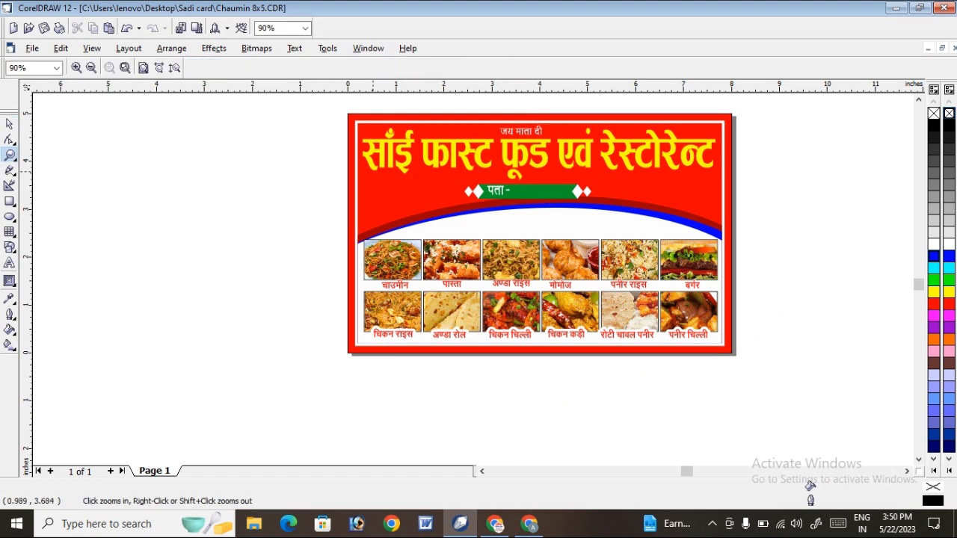
drag(647, 238, 773, 249)
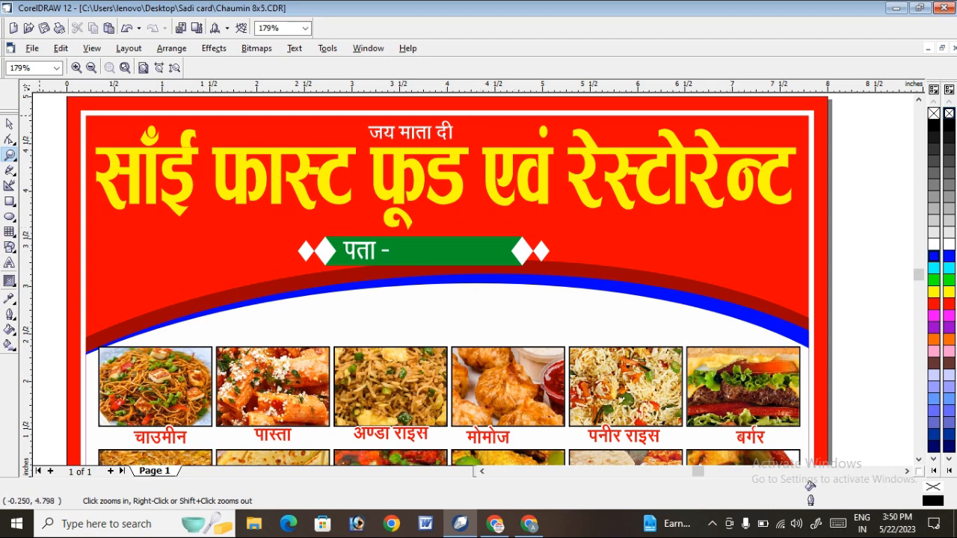
click(10, 124)
click(492, 250)
drag(492, 250, 519, 315)
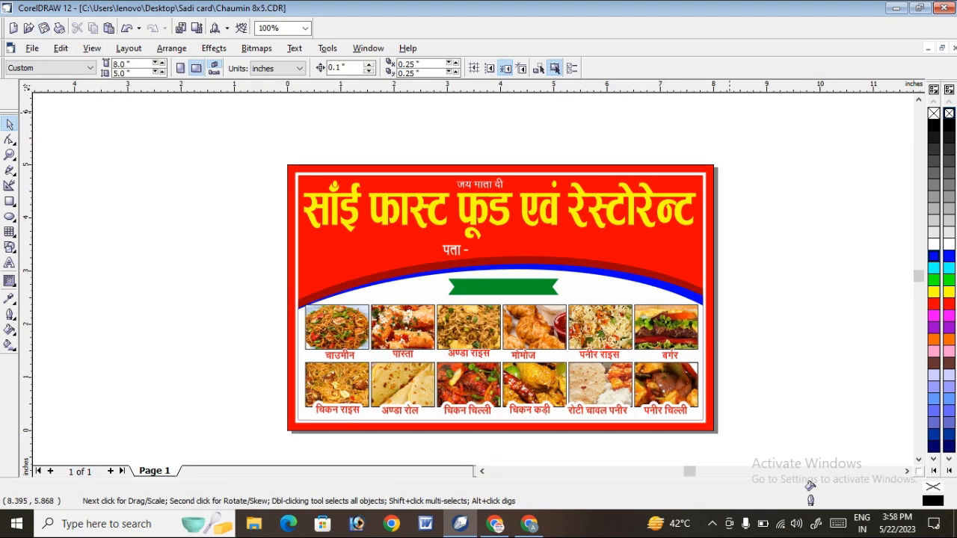
Select the green ribbon group in the white area below the arc.
click(516, 290)
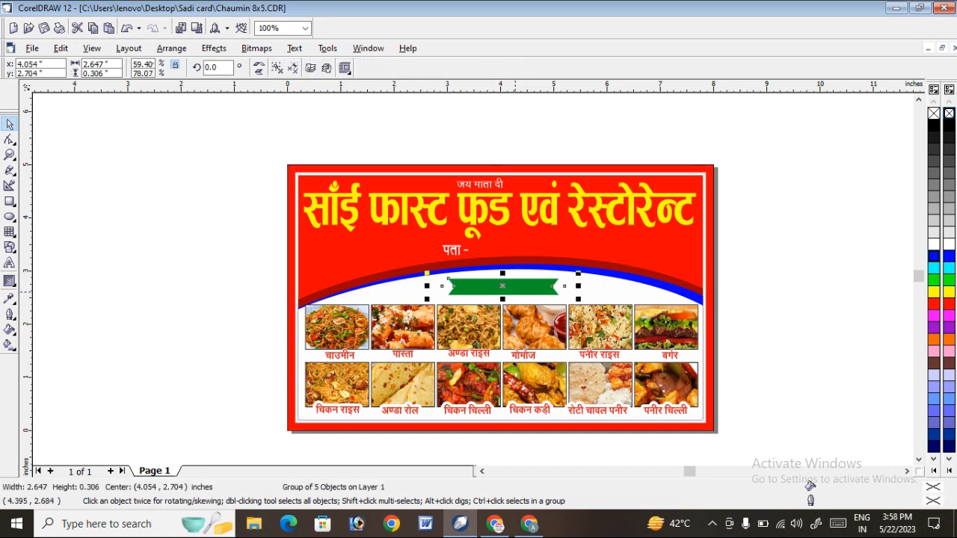
click(781, 185)
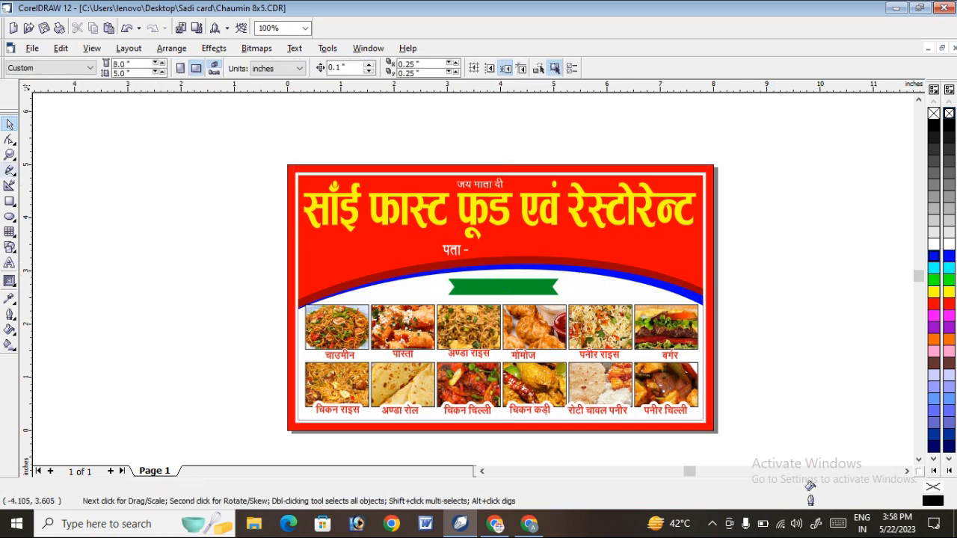
click(10, 155)
drag(230, 223, 804, 366)
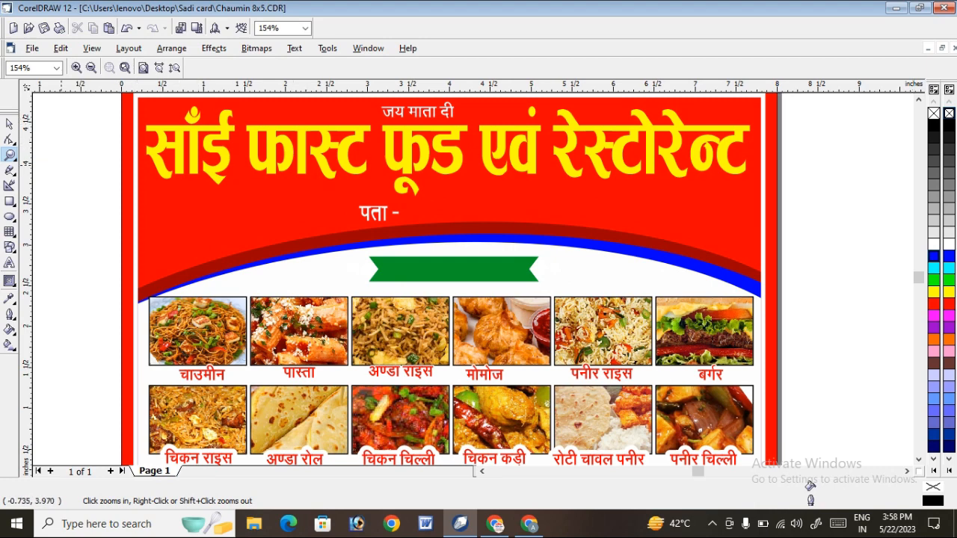
key(space)
click(464, 267)
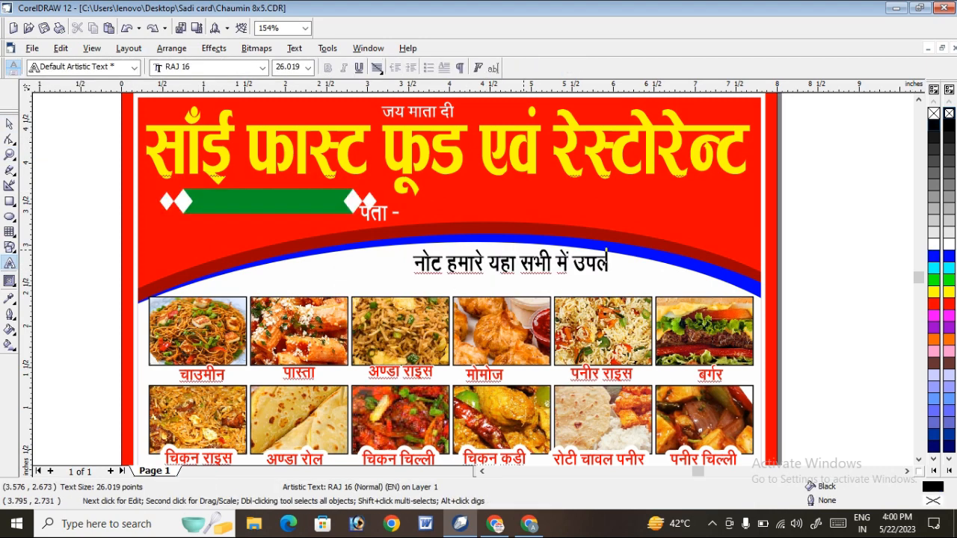
text(C)
Rewrite the ending of the Hindi note below the arc so the line reads "नोट हमारे यहा सभी मिलता है।".
key(BackSpace)
key(BackSpace)
key(BackSpace)
key(BackSpace)
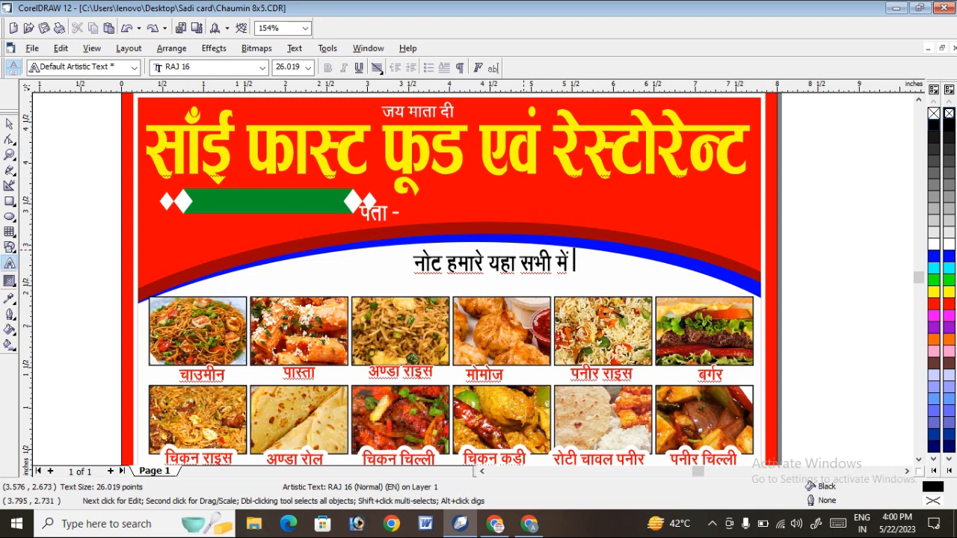
key(BackSpace)
key(BackSpace)
text(मिलजा)
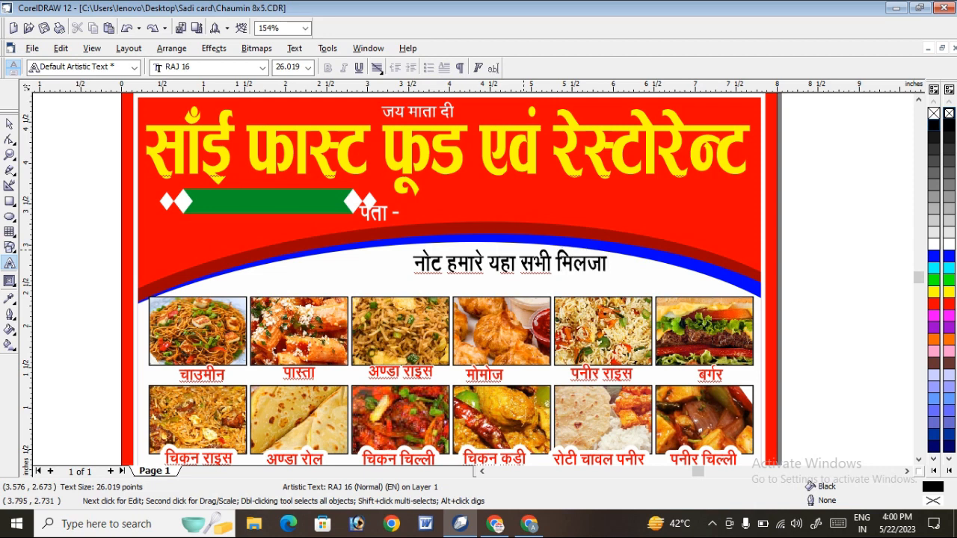
key(BackSpace)
key(BackSpace)
text(ता हैं)
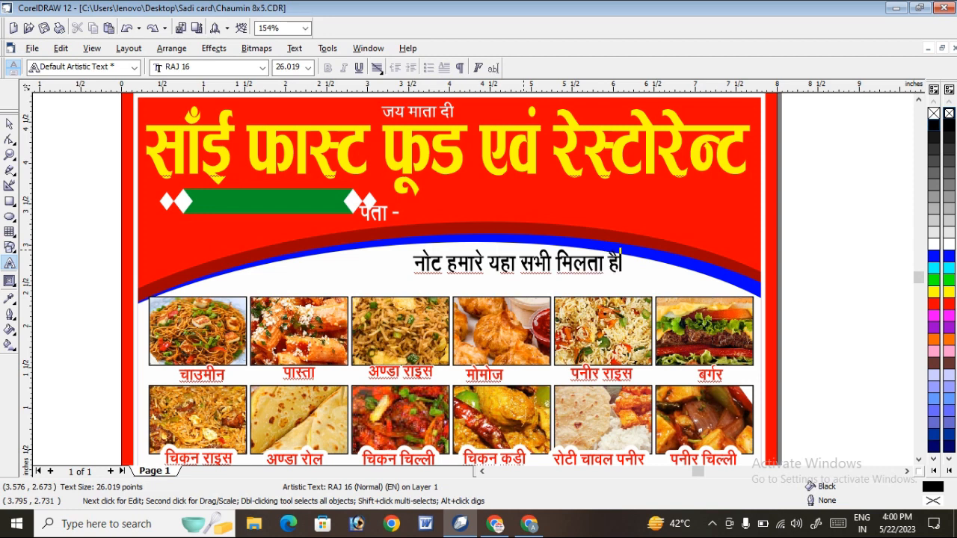
text(।)
key(ctrl+space)
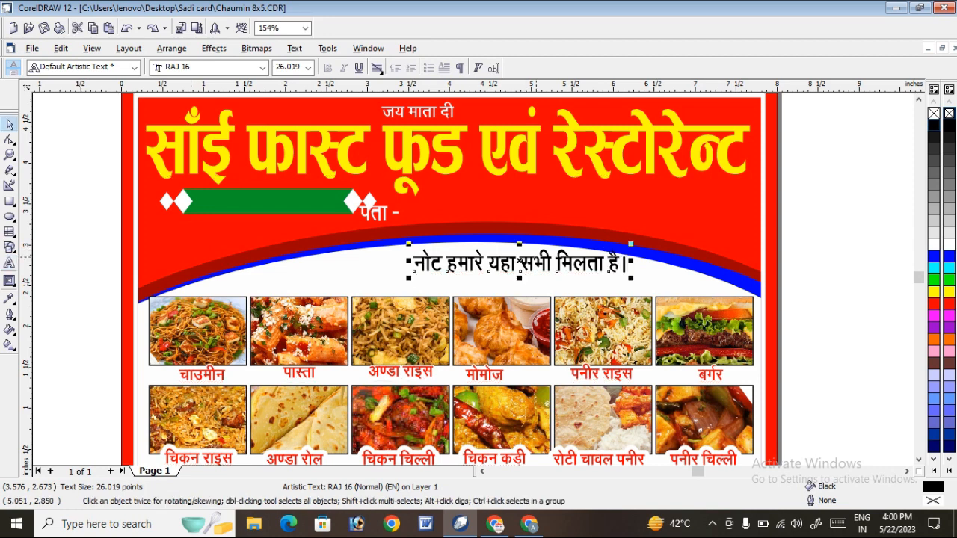
Centre the Hindi note in the white area above the food pictures, coloured red and stretched slightly wider.
drag(534, 257, 489, 267)
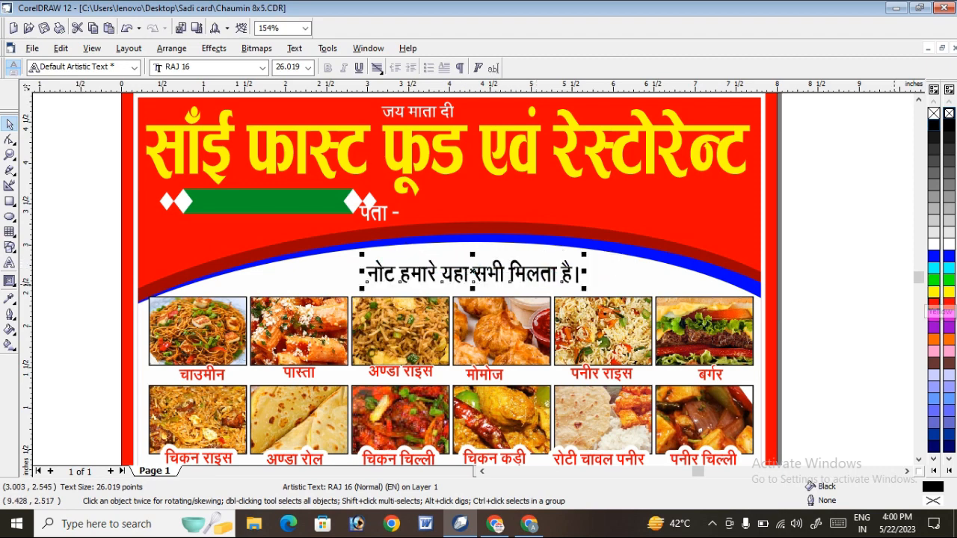
click(934, 303)
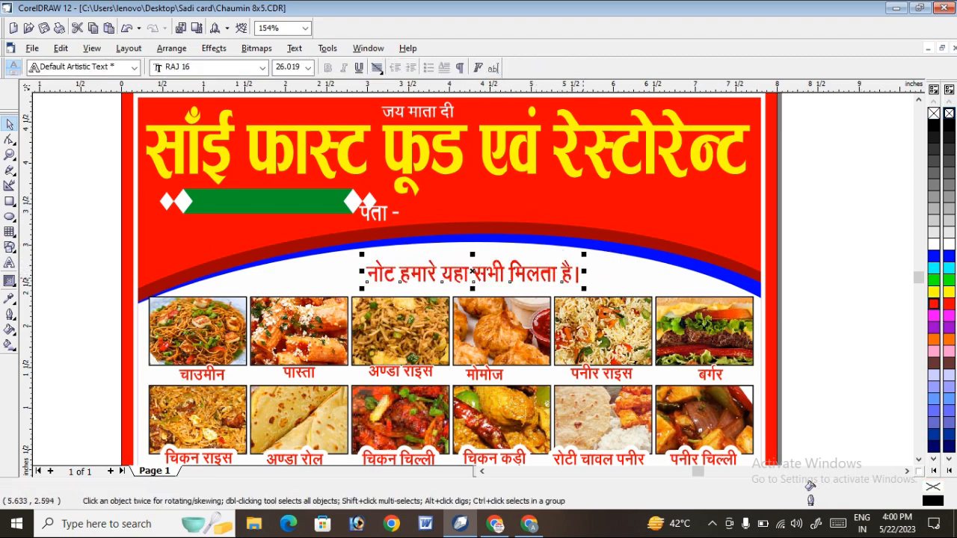
drag(583, 270, 600, 270)
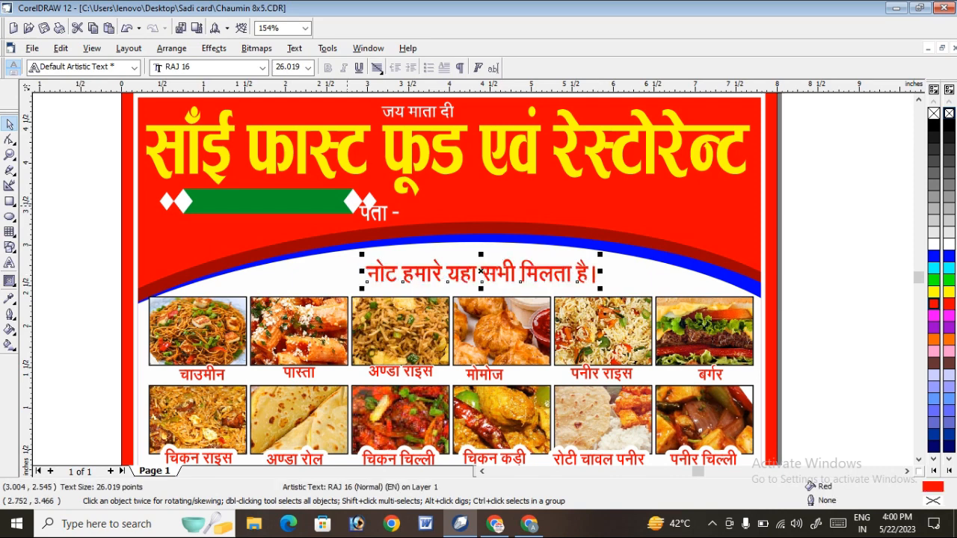
Move the green ribbon beneath the main heading, just right of the address text, and shrink it to about 2.47 in wide.
click(346, 205)
drag(347, 204, 484, 210)
drag(359, 213, 437, 202)
drag(619, 220, 632, 222)
drag(454, 209, 447, 206)
Place the address text "पता -" on the middle of the green ribbon.
click(379, 214)
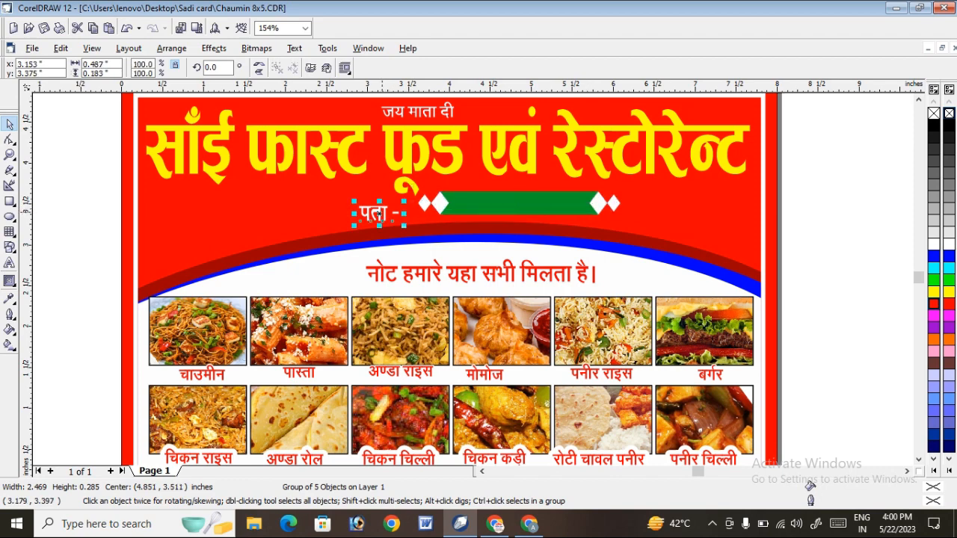
drag(379, 215, 518, 203)
key(Escape)
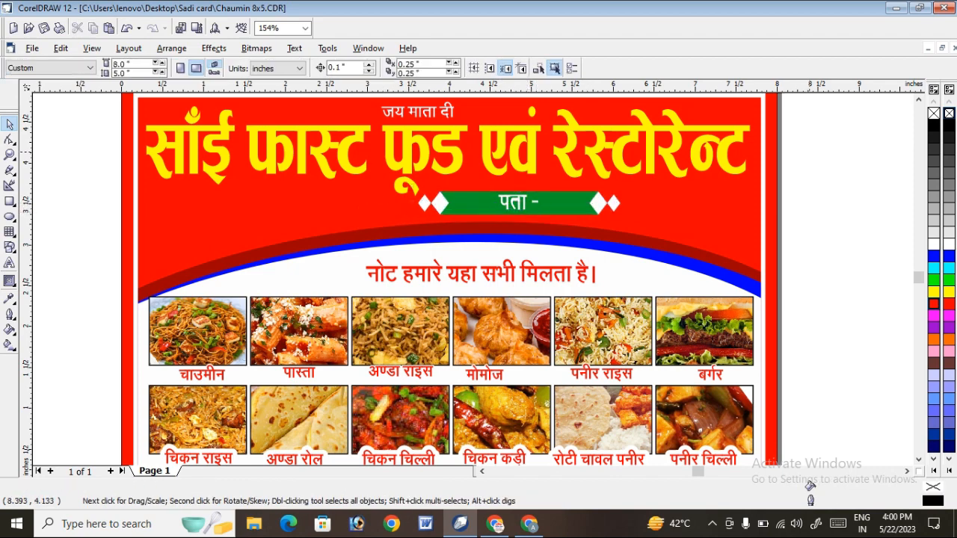
scroll(810, 177, down, 1)
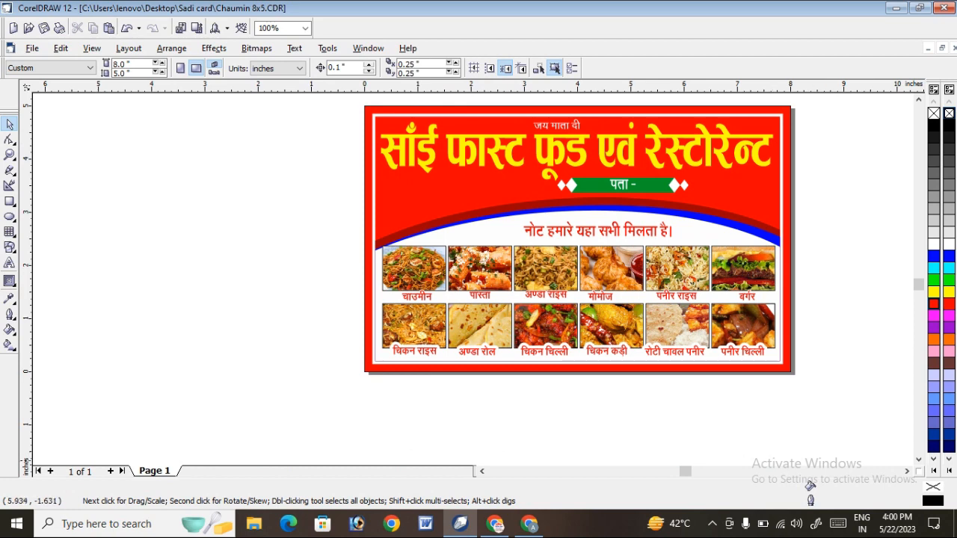